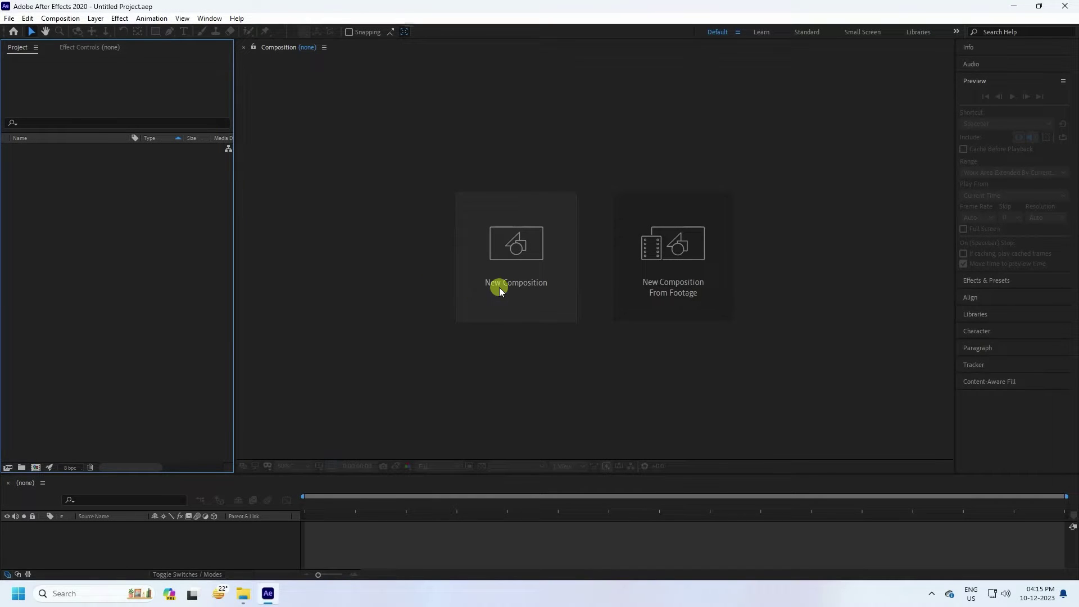
# Create the LOGO ANIMATION composition using the HDTV 1080 29.97 preset with a 10-second duration.
pyautogui.click(507, 285)
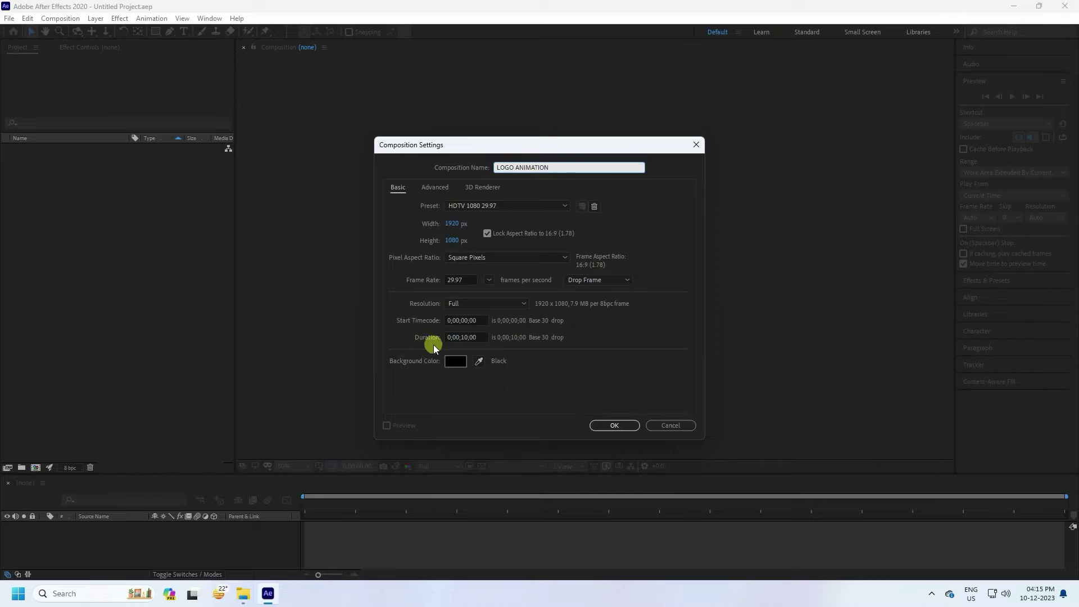
pyautogui.click(609, 426)
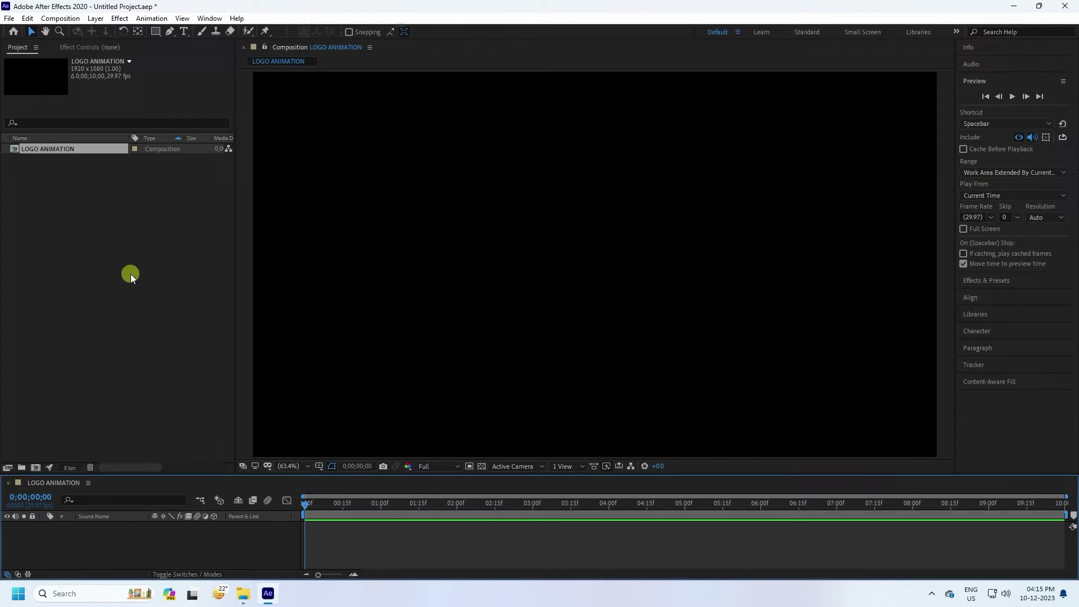
pyautogui.click(52, 228)
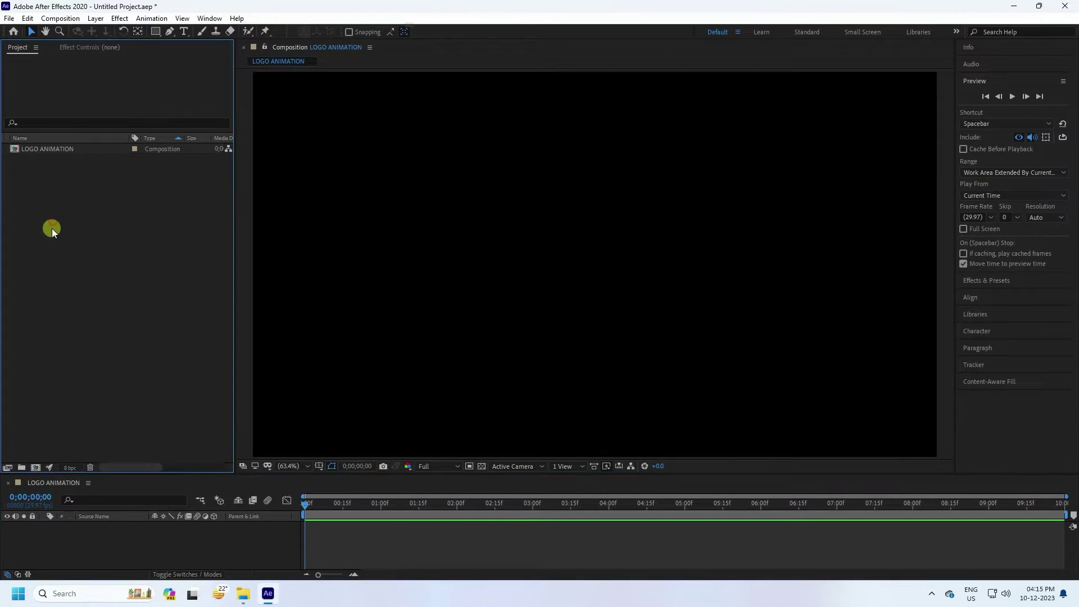
# Import the logo image 7.png from the LOGO folder into the project.
pyautogui.rightClick(62, 225)
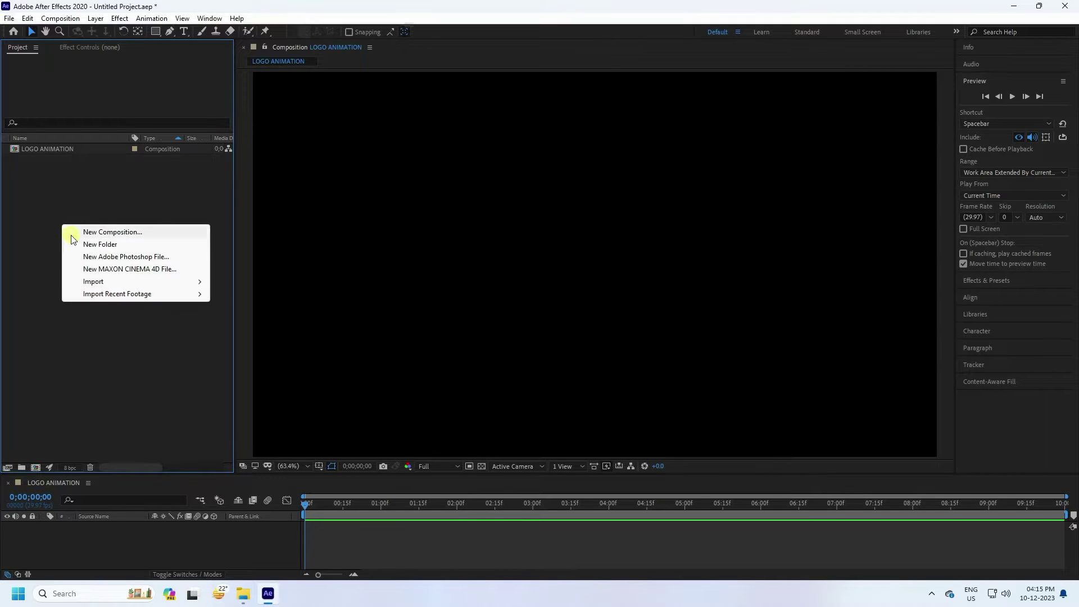
pyautogui.click(93, 281)
pyautogui.click(235, 281)
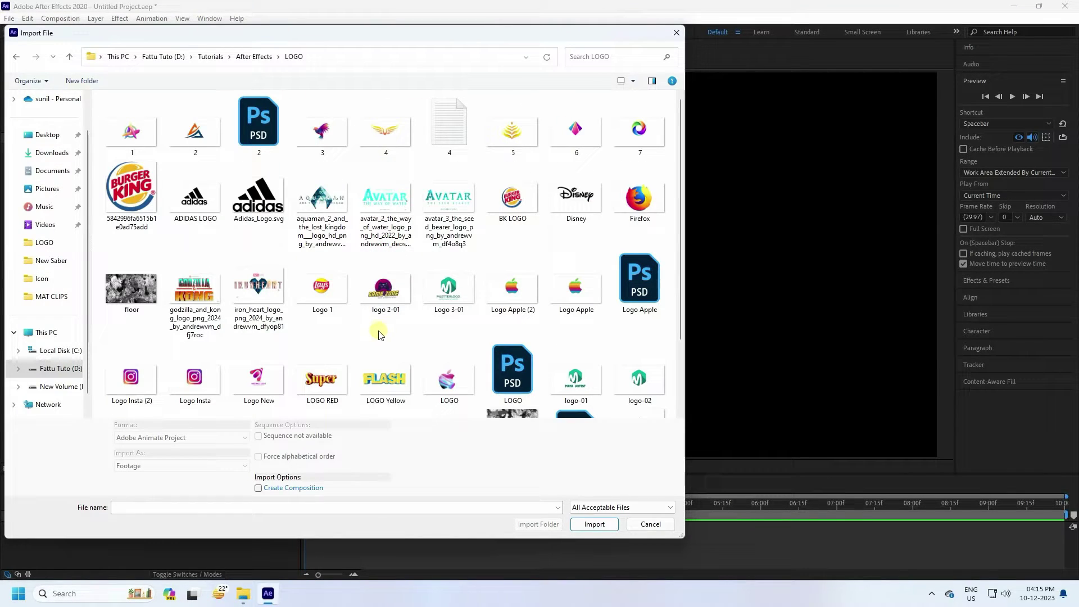
pyautogui.click(646, 128)
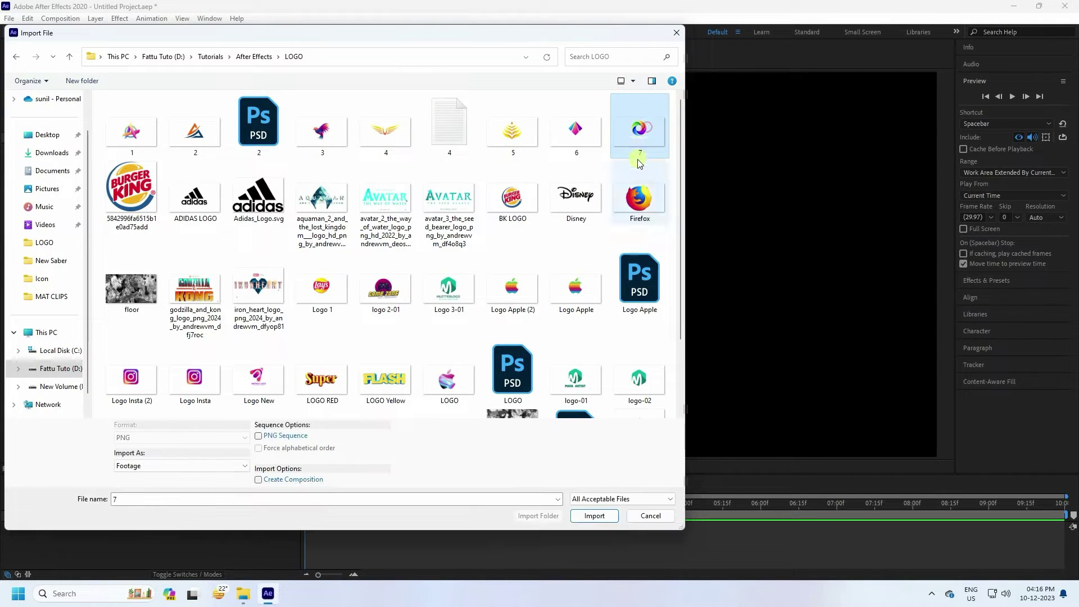
pyautogui.click(595, 515)
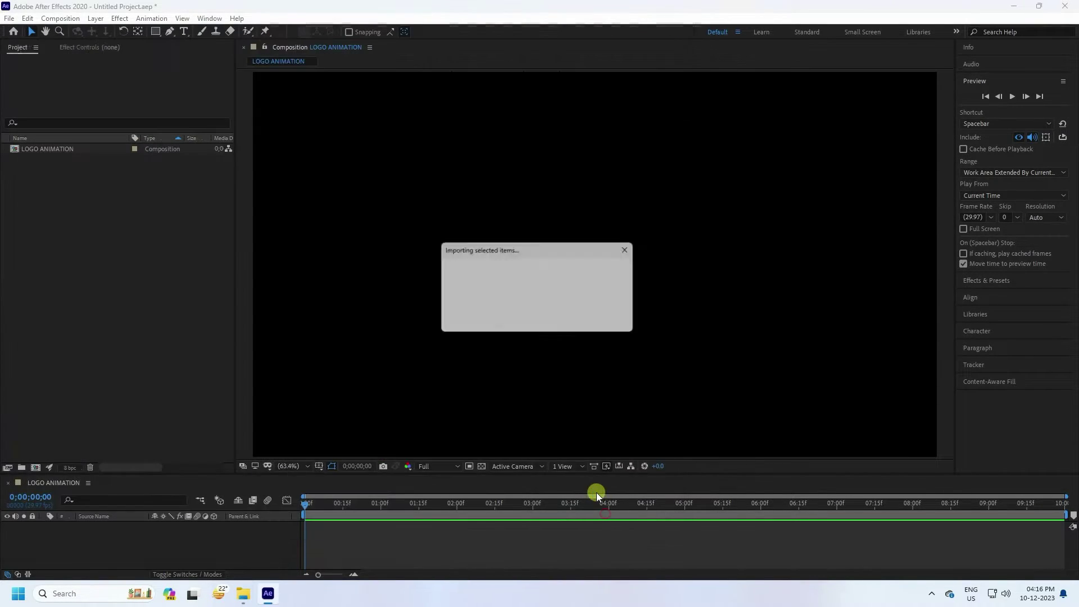
# Import floor.png, Mat 1.mov and Mat 2.mov together from the MAT CLIPS folder.
pyautogui.rightClick(54, 212)
pyautogui.moveTo(84, 270)
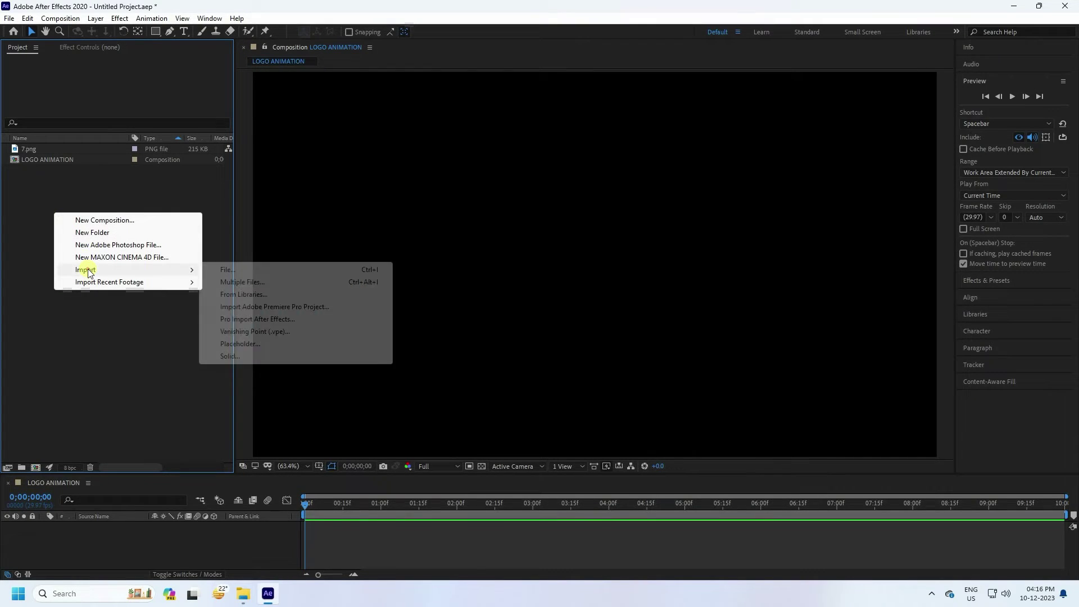
pyautogui.click(223, 270)
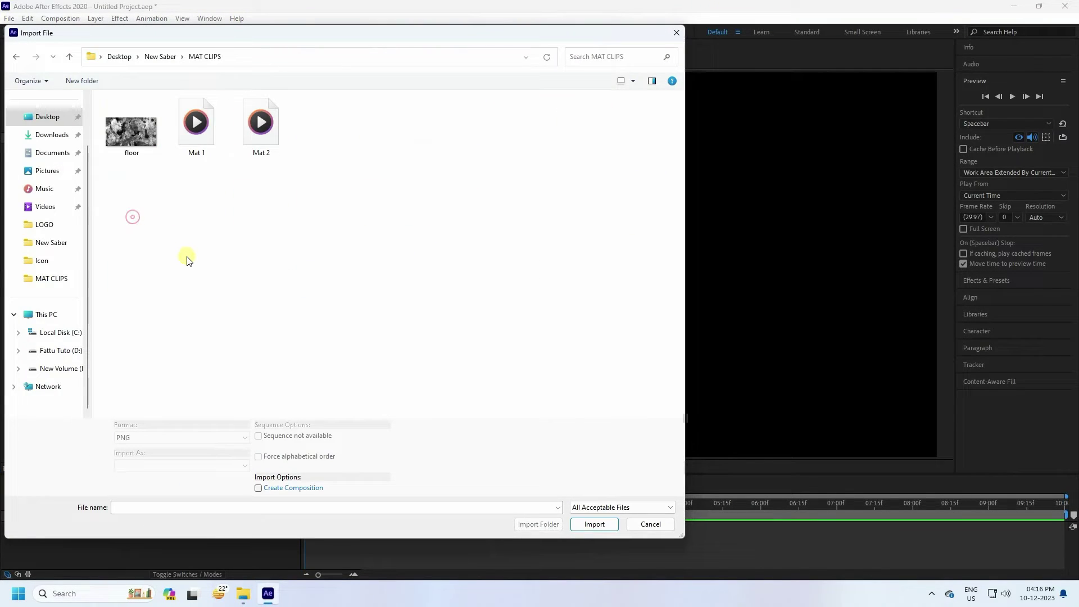
pyautogui.moveTo(339, 221); pyautogui.dragTo(98, 105)
pyautogui.click(587, 528)
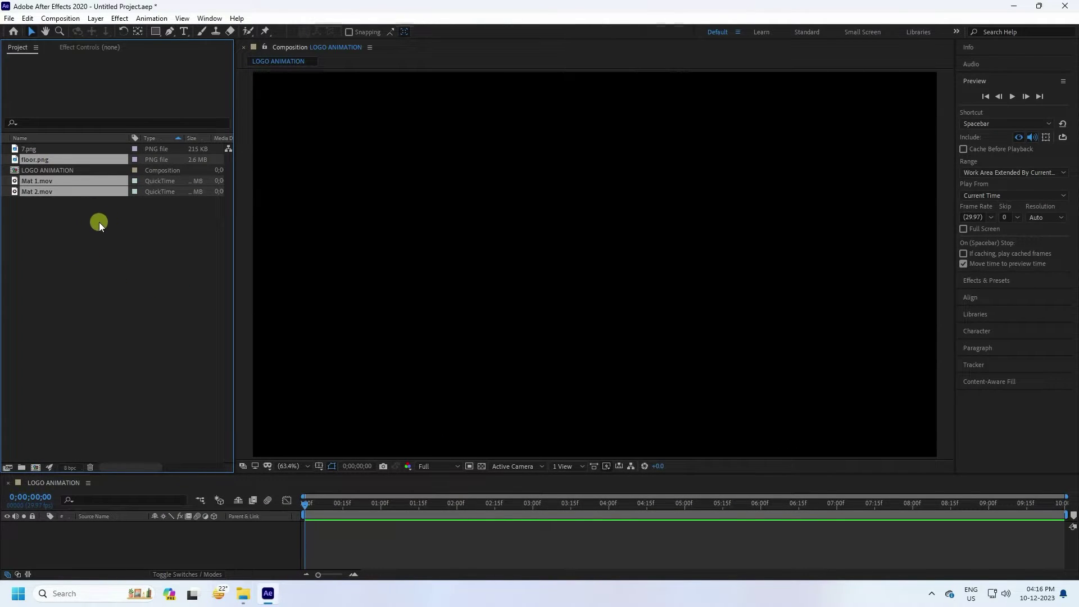
# Add 7.png as a layer in the LOGO ANIMATION timeline.
pyautogui.click(104, 249)
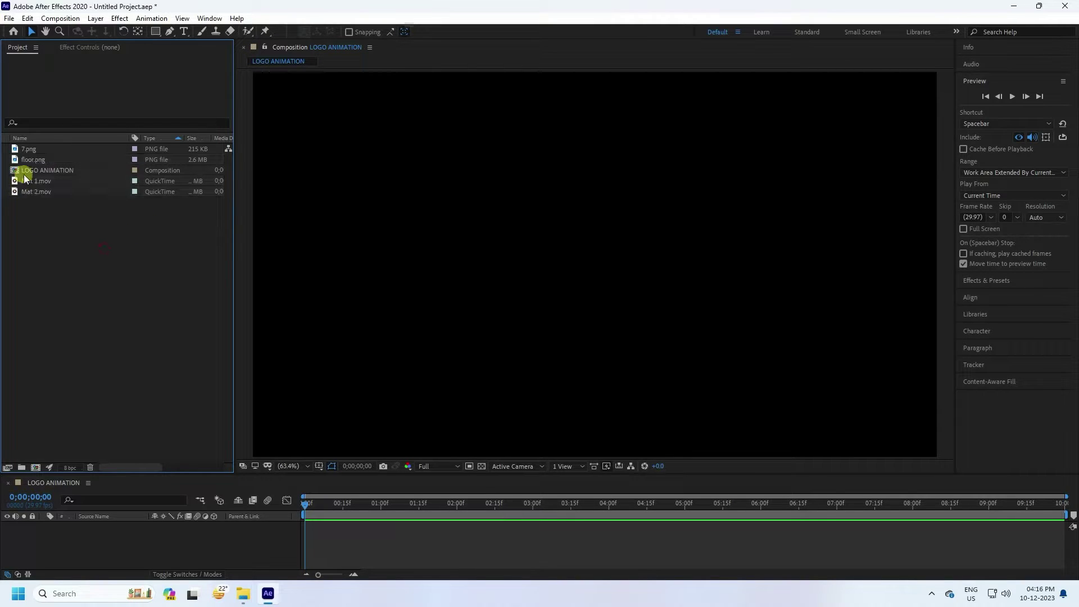
pyautogui.click(30, 149)
pyautogui.moveTo(33, 150); pyautogui.dragTo(117, 543)
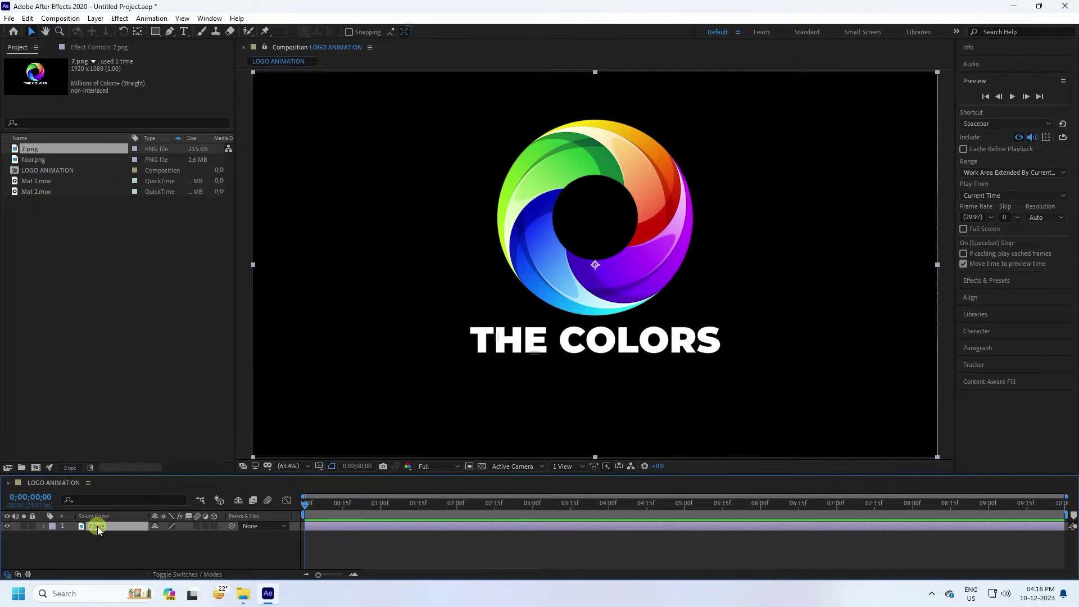
# Pre-compose the logo layer into a new comp named LOGO, moving all attributes.
pyautogui.rightClick(96, 526)
pyautogui.click(127, 461)
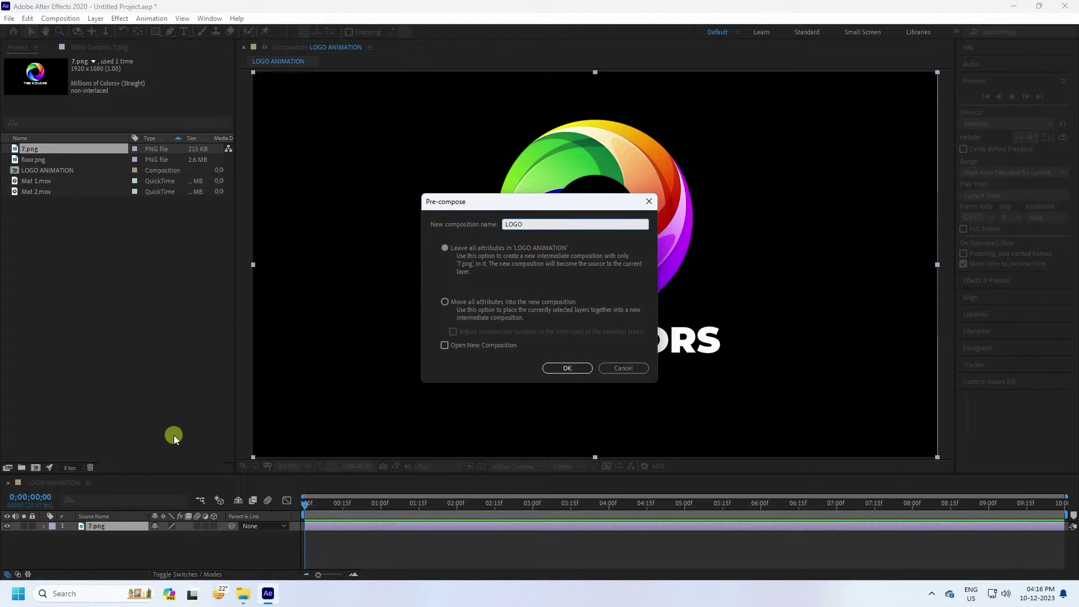
pyautogui.click(445, 302)
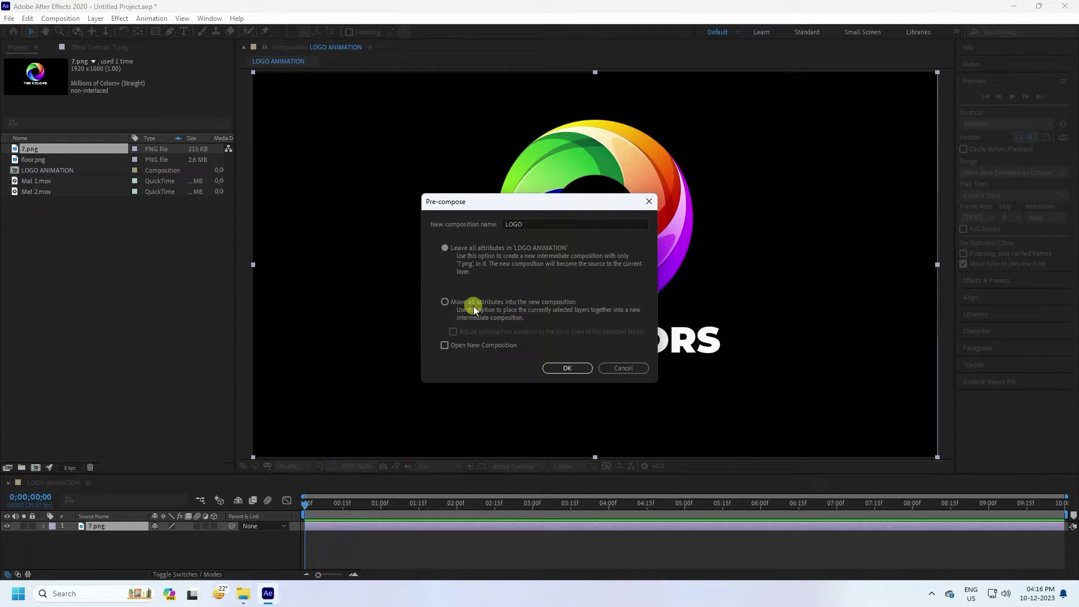
pyautogui.click(556, 368)
pyautogui.click(40, 251)
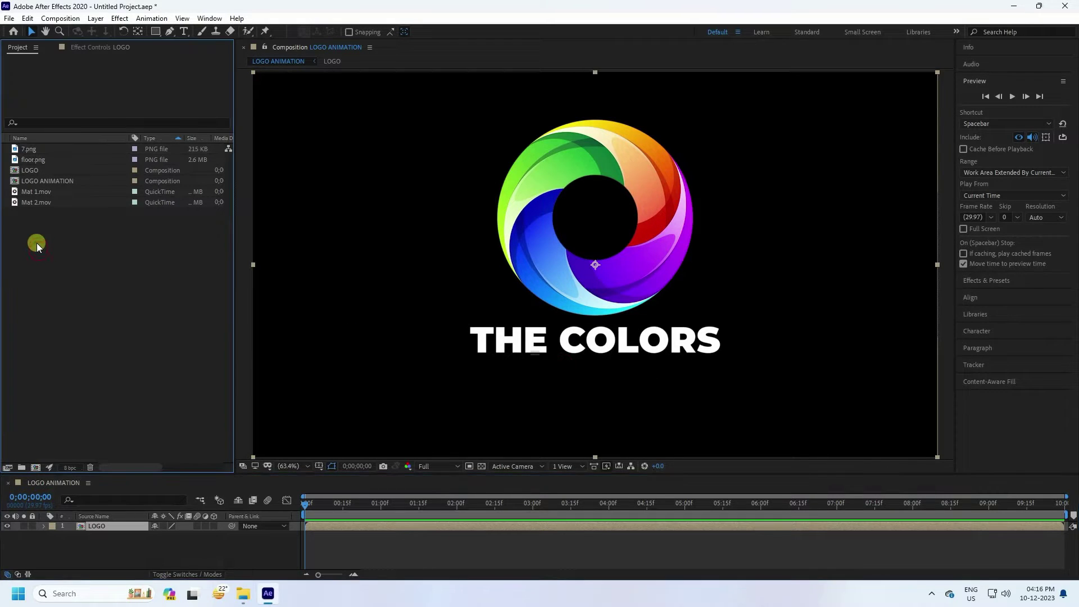
pyautogui.click(38, 191)
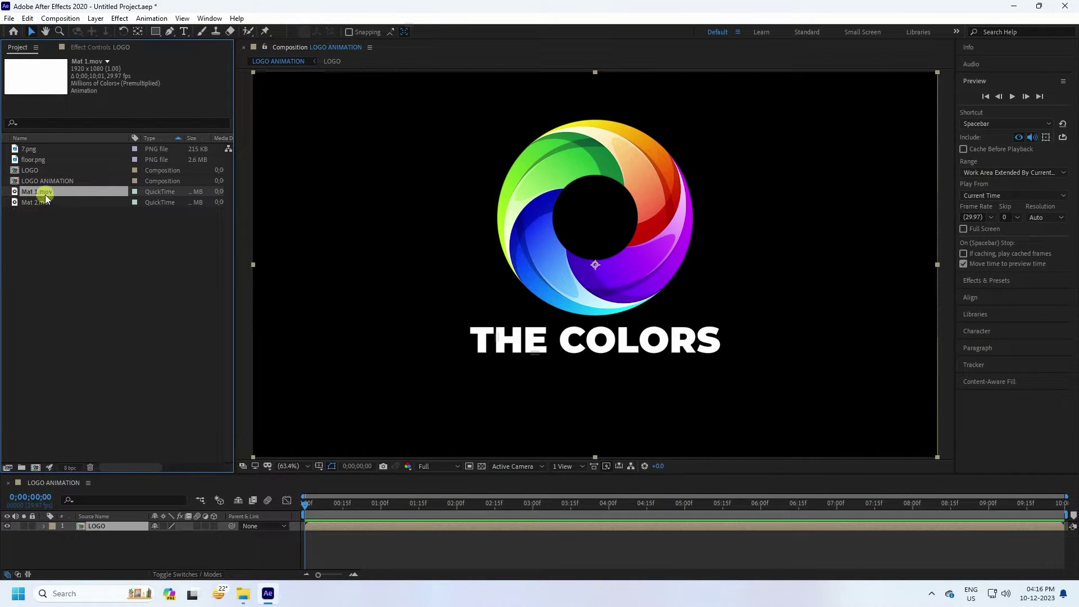
# Place Mat 1.mov above LOGO and preview the noise clip.
pyautogui.moveTo(45, 195); pyautogui.dragTo(113, 525)
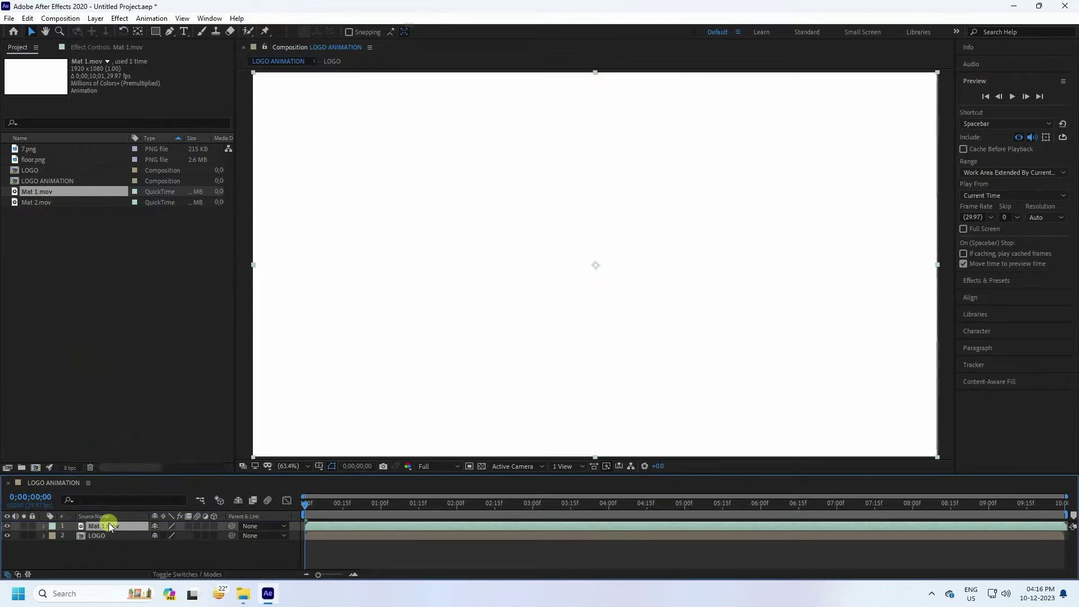
pyautogui.click(1013, 96)
pyautogui.click(539, 249)
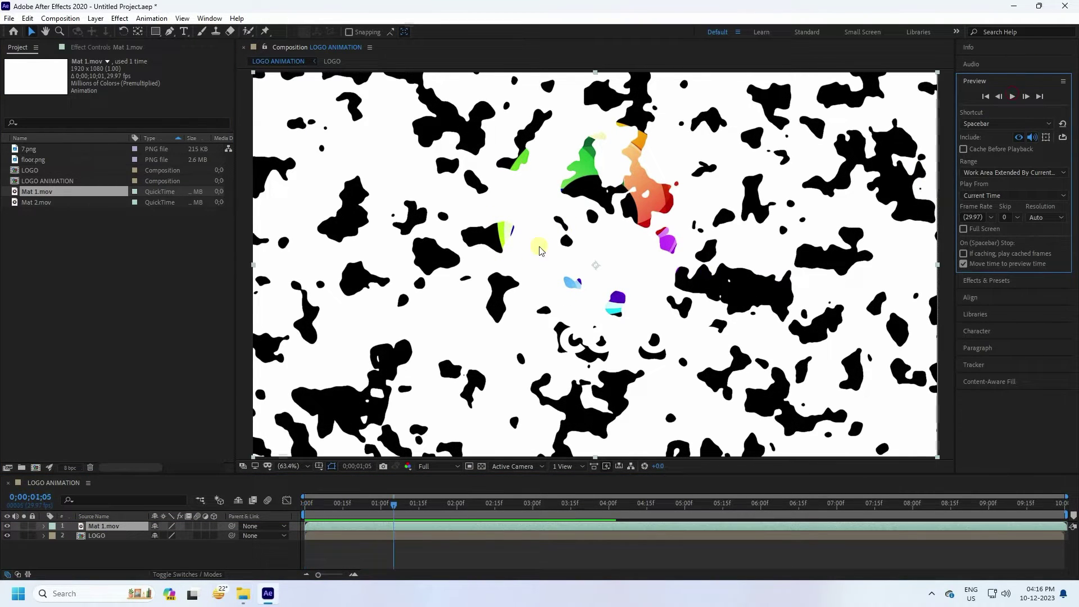
pyautogui.click(1013, 97)
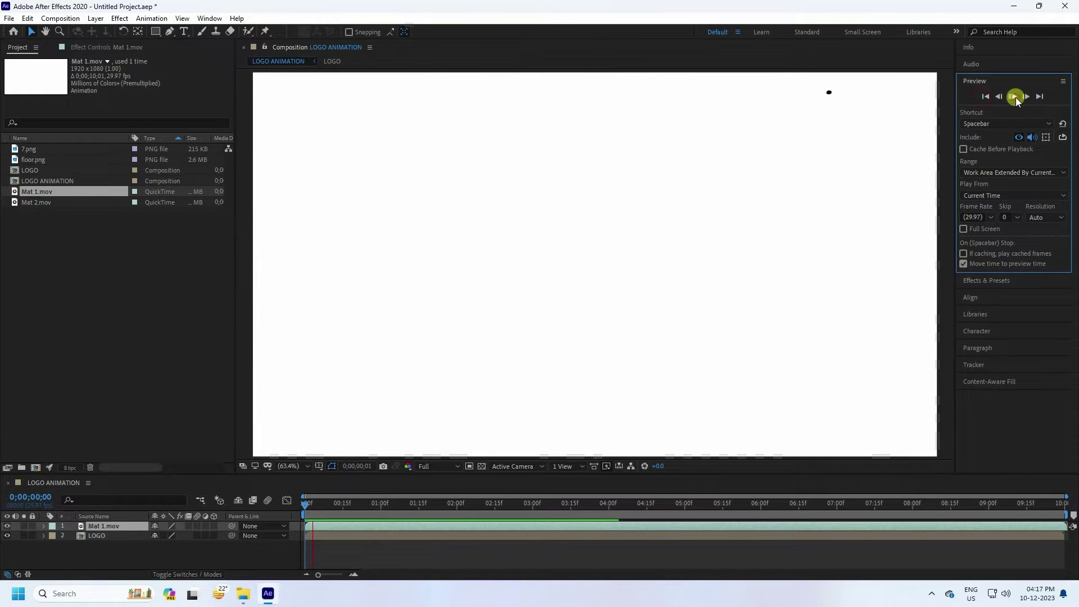
pyautogui.click(1014, 96)
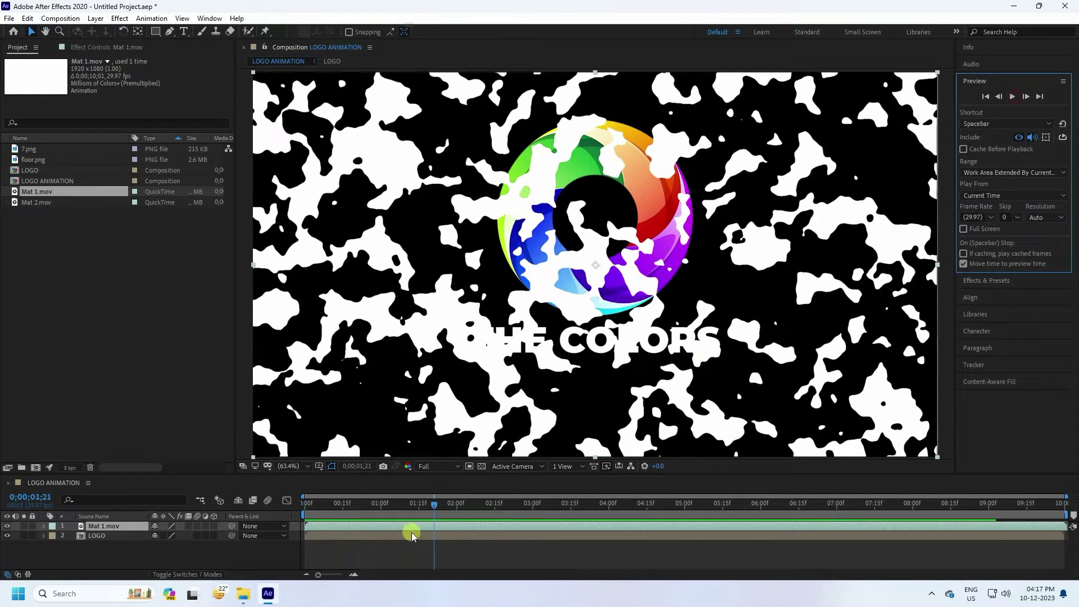
# Set LOGO's track matte to Alpha Inverted Matte 'Mat 1.mov' and preview the reveal.
pyautogui.click(79, 540)
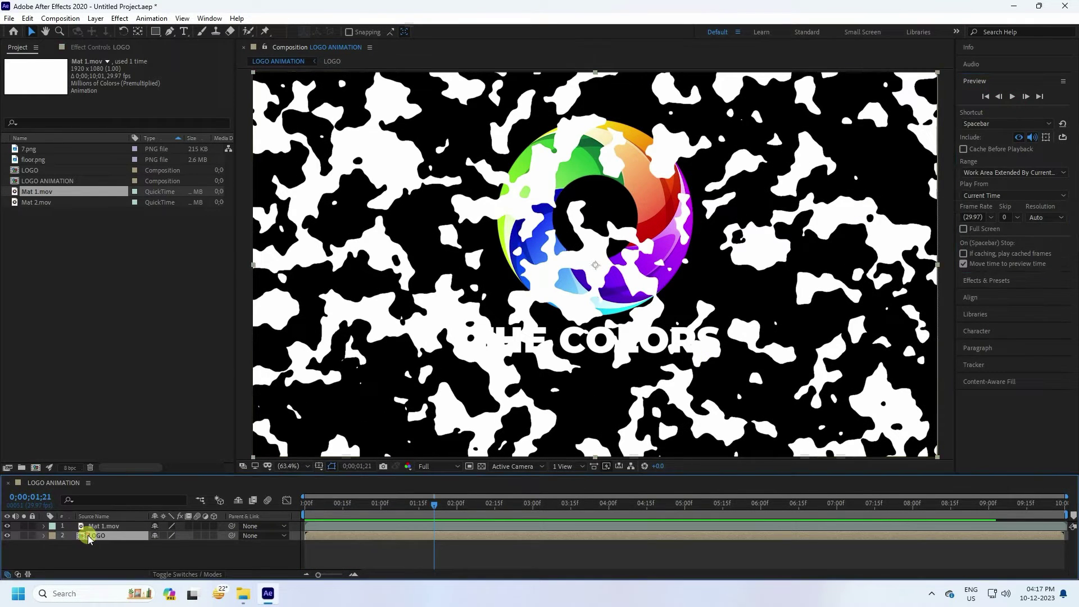
pyautogui.click(168, 576)
pyautogui.click(218, 536)
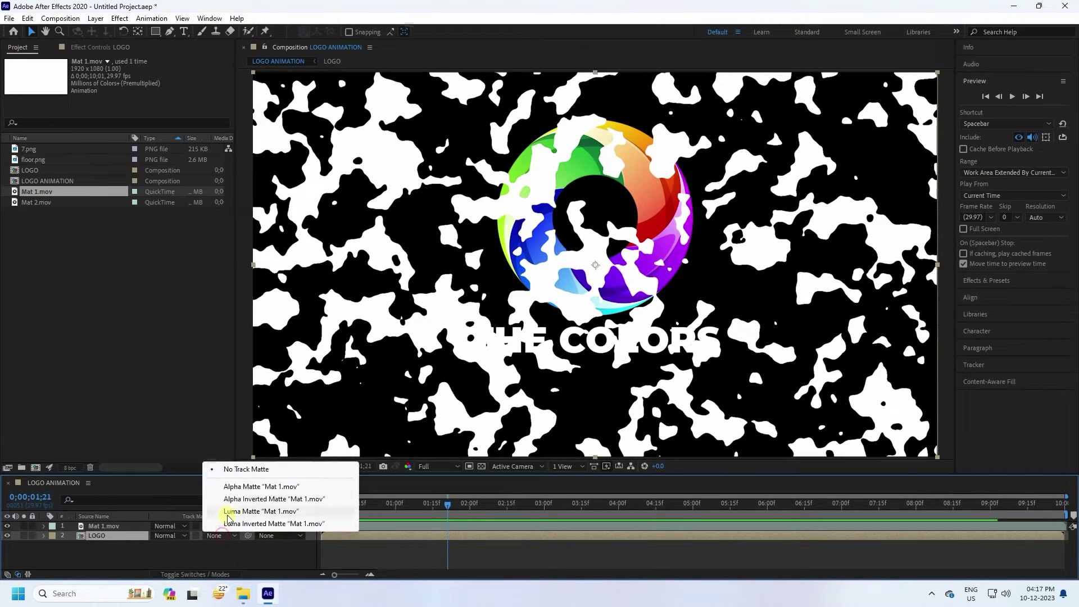
pyautogui.click(254, 500)
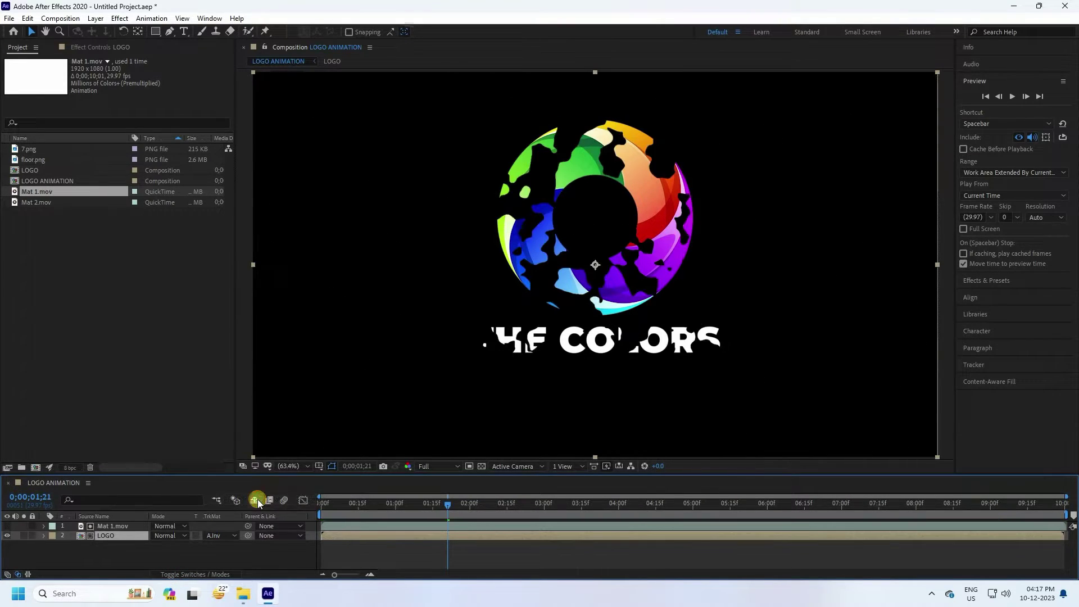
pyautogui.moveTo(448, 501); pyautogui.dragTo(239, 520)
pyautogui.click(1012, 97)
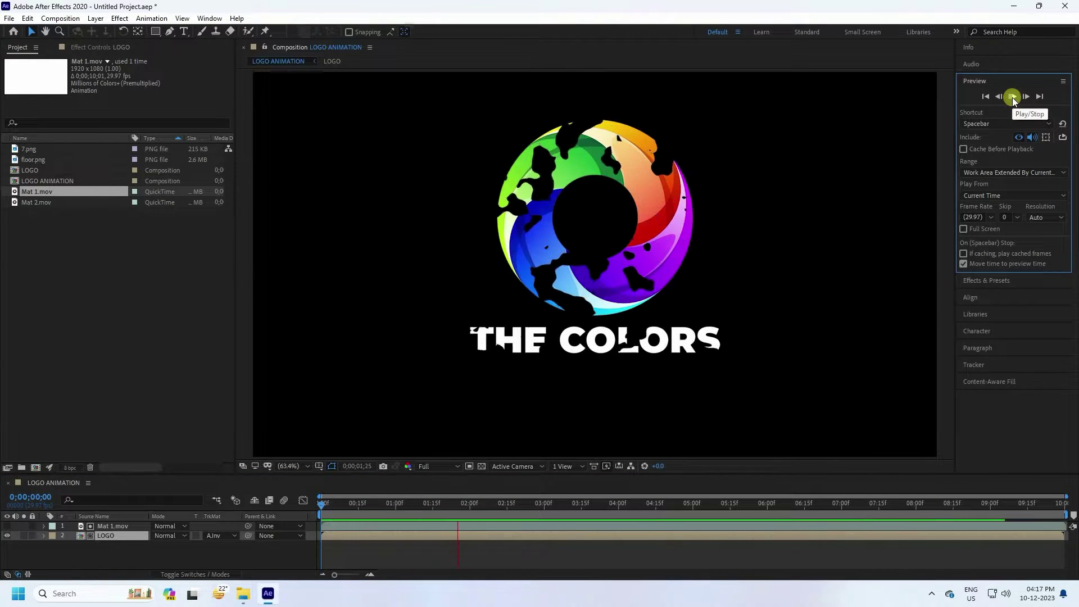
pyautogui.click(529, 213)
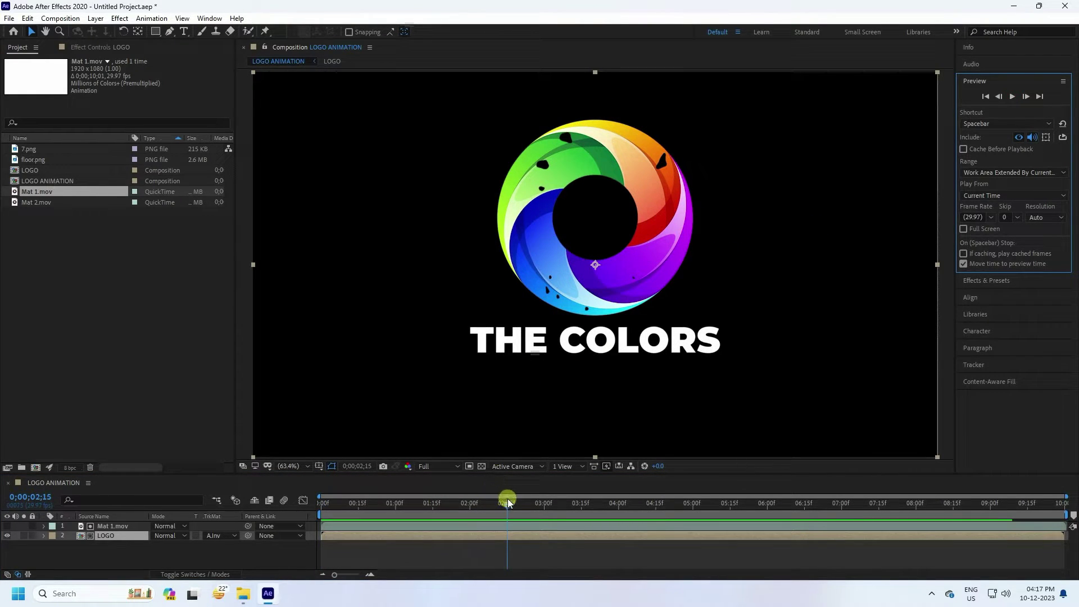
pyautogui.moveTo(507, 498); pyautogui.dragTo(485, 506)
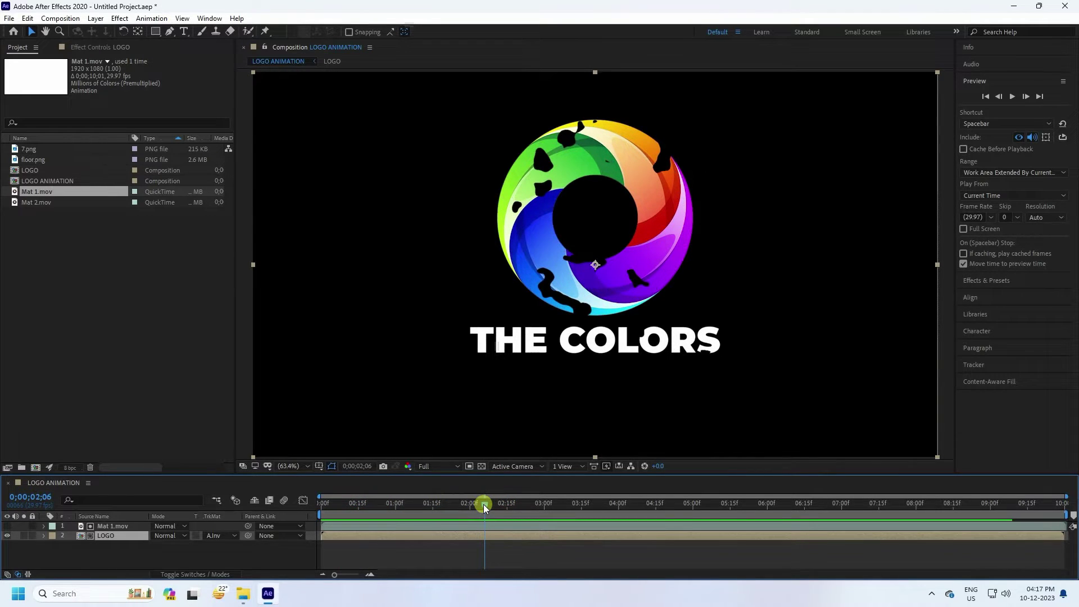
# Create the Emitter composition and add the LOGO comp to it as a layer.
pyautogui.click(37, 468)
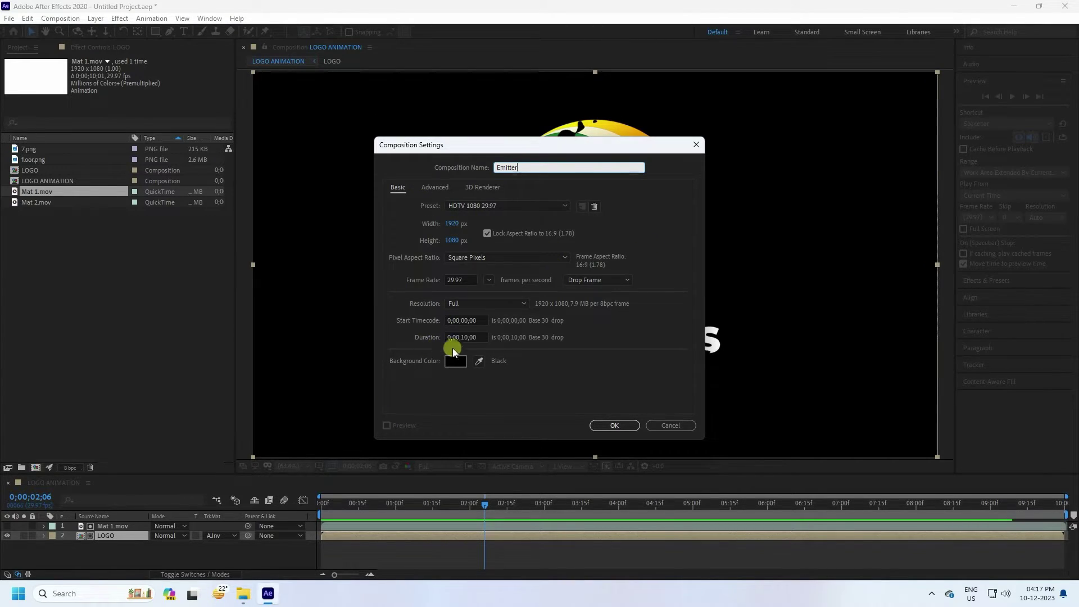
pyautogui.click(615, 426)
pyautogui.click(32, 180)
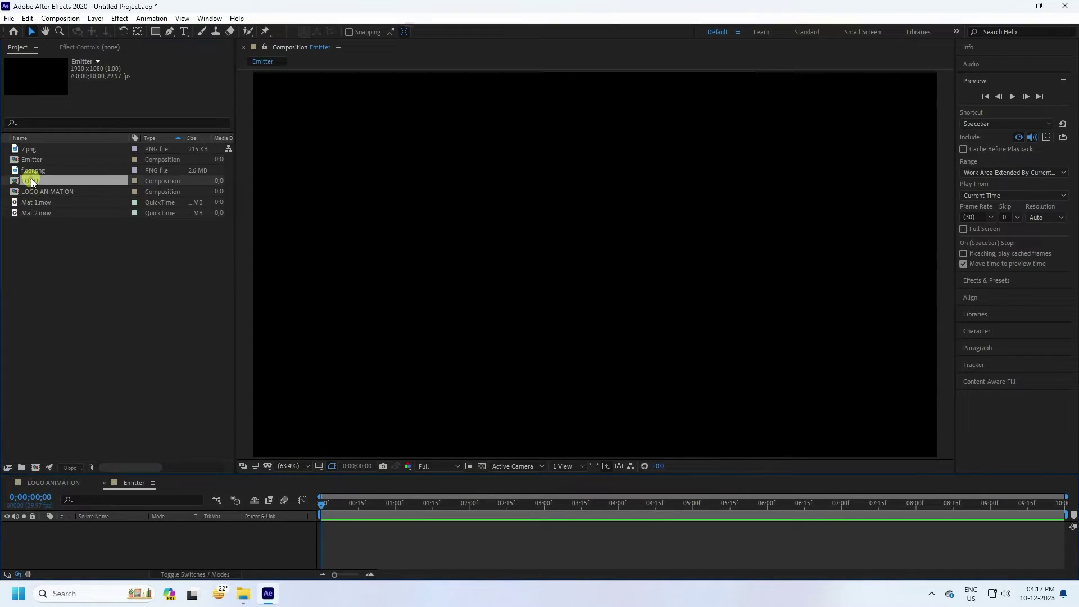
pyautogui.moveTo(31, 181); pyautogui.dragTo(120, 559)
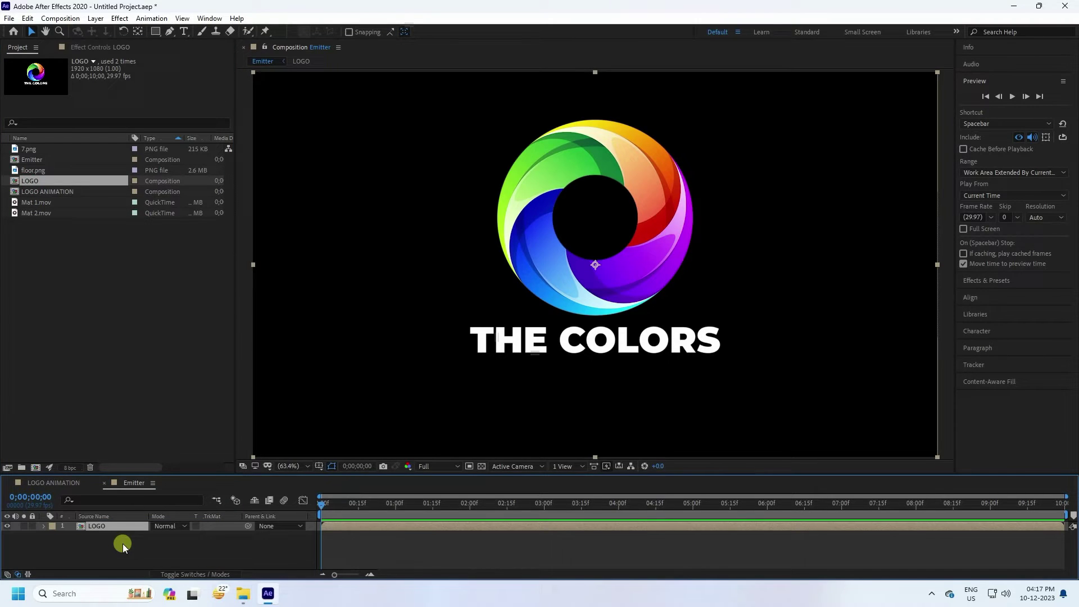
# Add Mat 2.mov above LOGO, set it as LOGO's Alpha Matte, and preview.
pyautogui.click(32, 214)
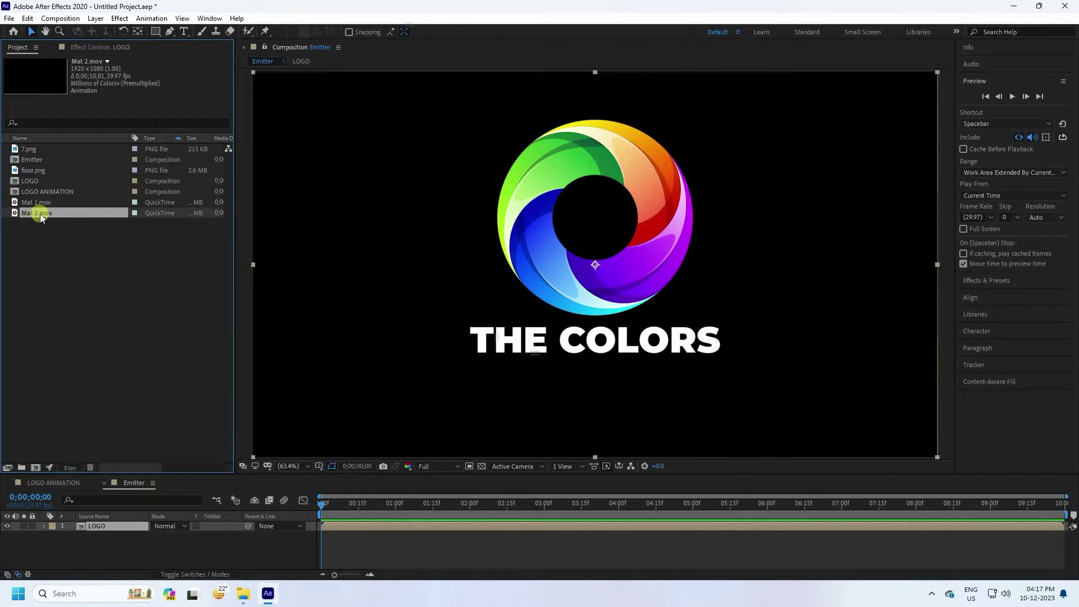
pyautogui.moveTo(41, 215); pyautogui.dragTo(100, 526)
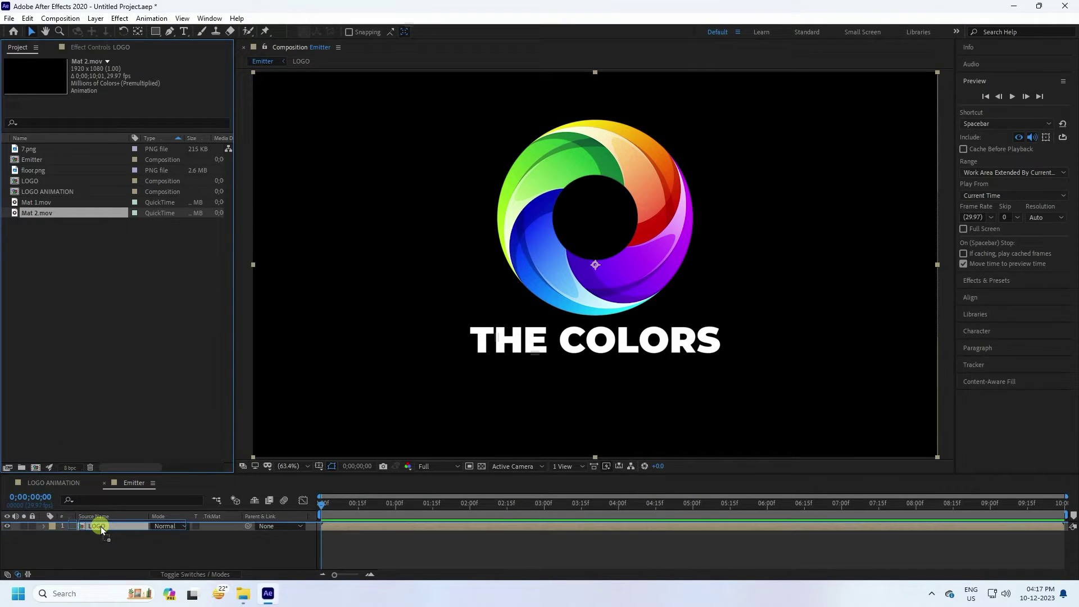
pyautogui.click(100, 536)
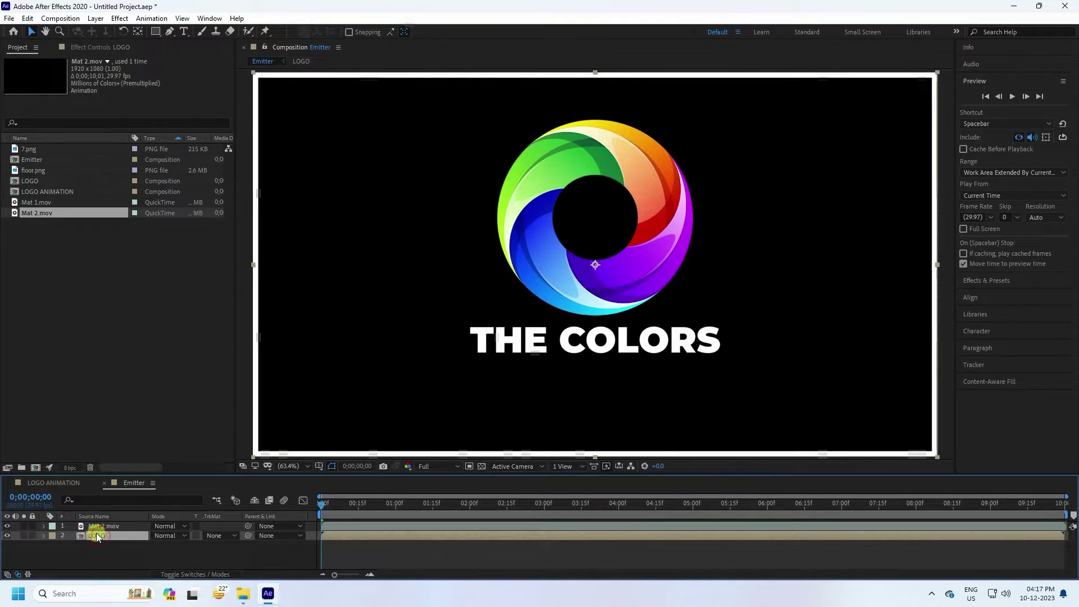
pyautogui.click(214, 536)
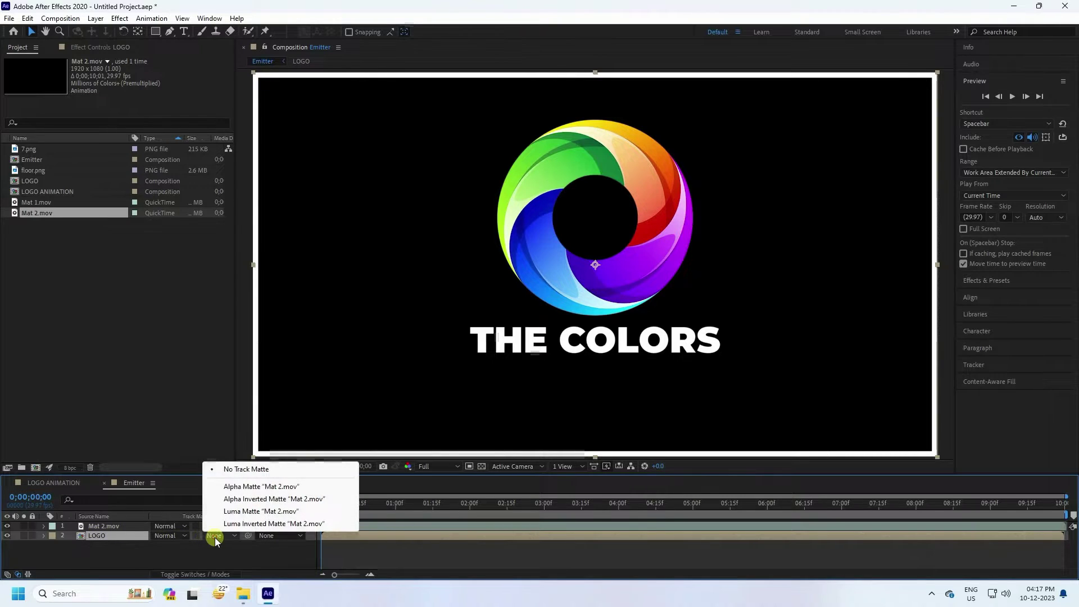
pyautogui.click(248, 487)
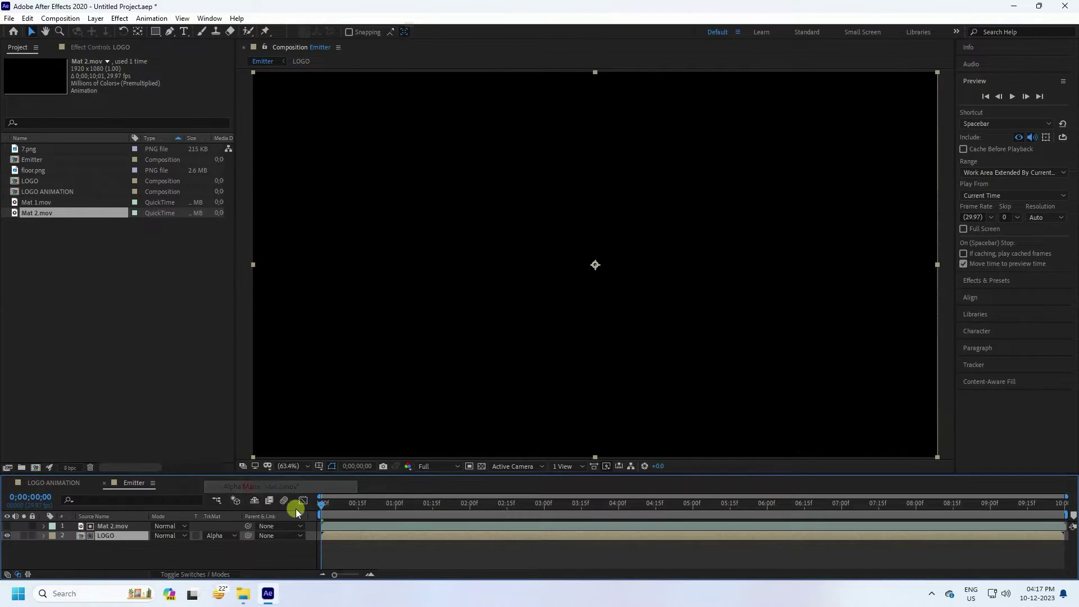
pyautogui.click(1012, 98)
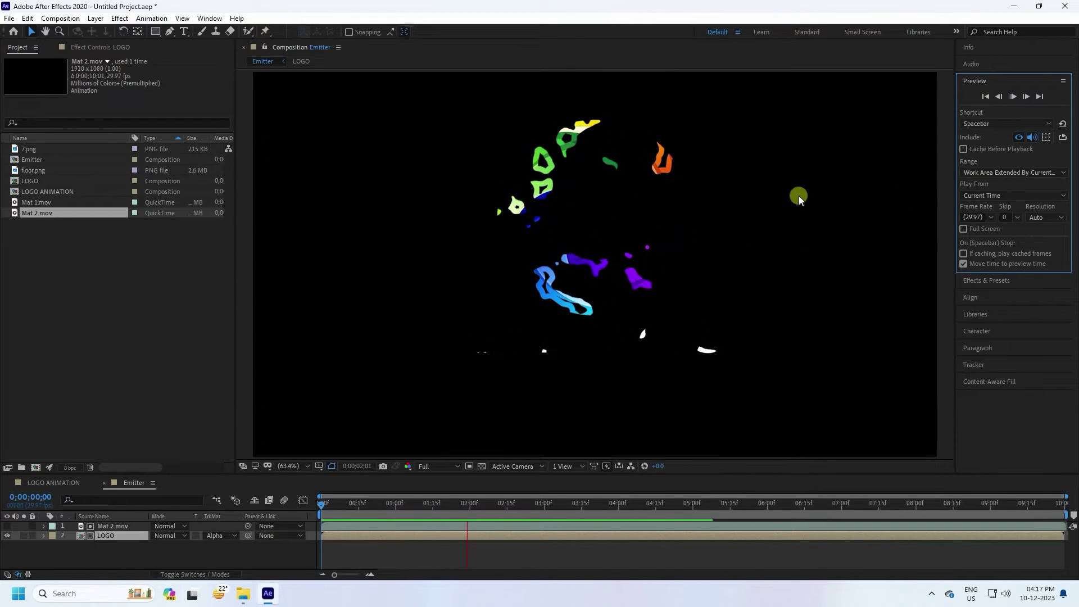
pyautogui.click(1012, 97)
# Compare LOGO ANIMATION frames against the Emitter composition.
pyautogui.click(44, 486)
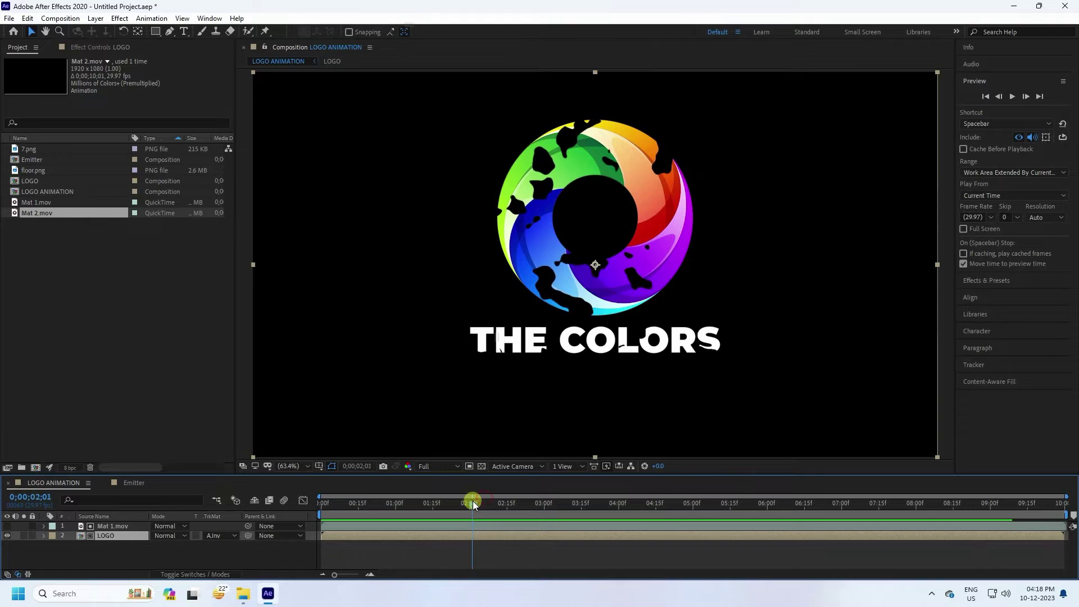
pyautogui.moveTo(473, 501)
pyautogui.mouseDown()
pyautogui.moveTo(386, 502)
pyautogui.moveTo(481, 500)
pyautogui.moveTo(400, 507)
pyautogui.moveTo(440, 516)
pyautogui.moveTo(364, 506)
pyautogui.moveTo(457, 508)
pyautogui.moveTo(359, 511)
pyautogui.moveTo(471, 517)
pyautogui.moveTo(339, 508)
pyautogui.moveTo(446, 516)
pyautogui.mouseUp()
pyautogui.click(135, 484)
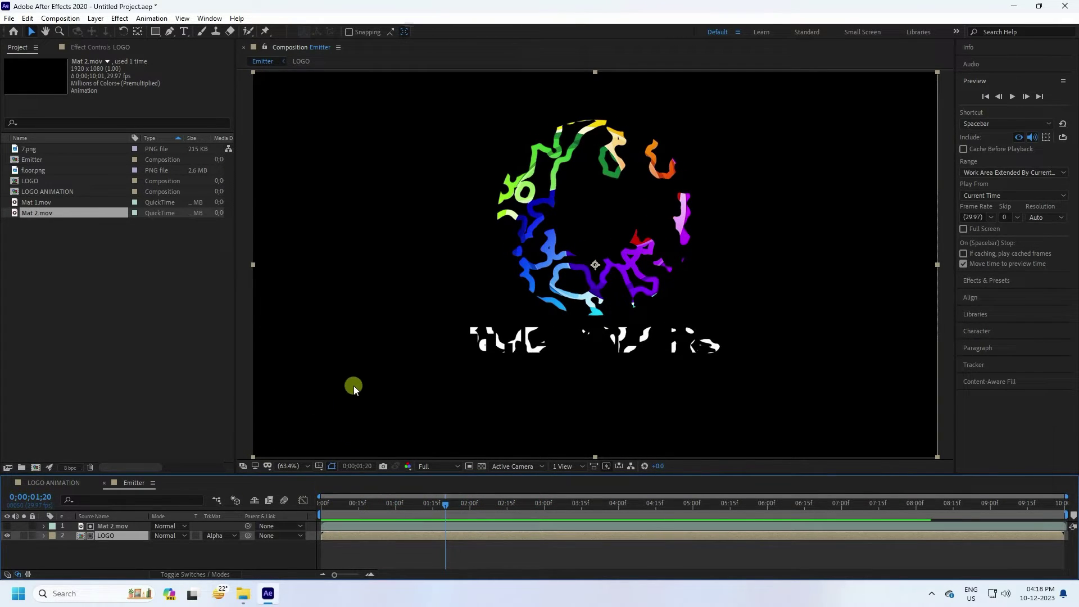
pyautogui.click(30, 170)
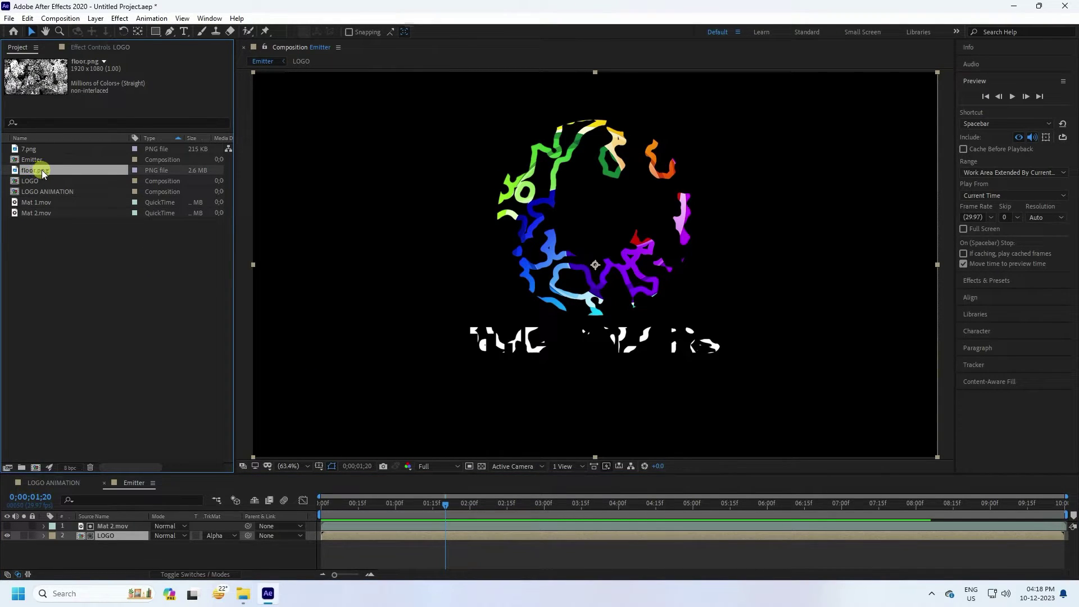
# Create a floor comp from floor.png, make the layer 3D, and set X Rotation -90°.
pyautogui.moveTo(42, 169); pyautogui.dragTo(54, 429)
pyautogui.moveTo(36, 466); pyautogui.dragTo(36, 466)
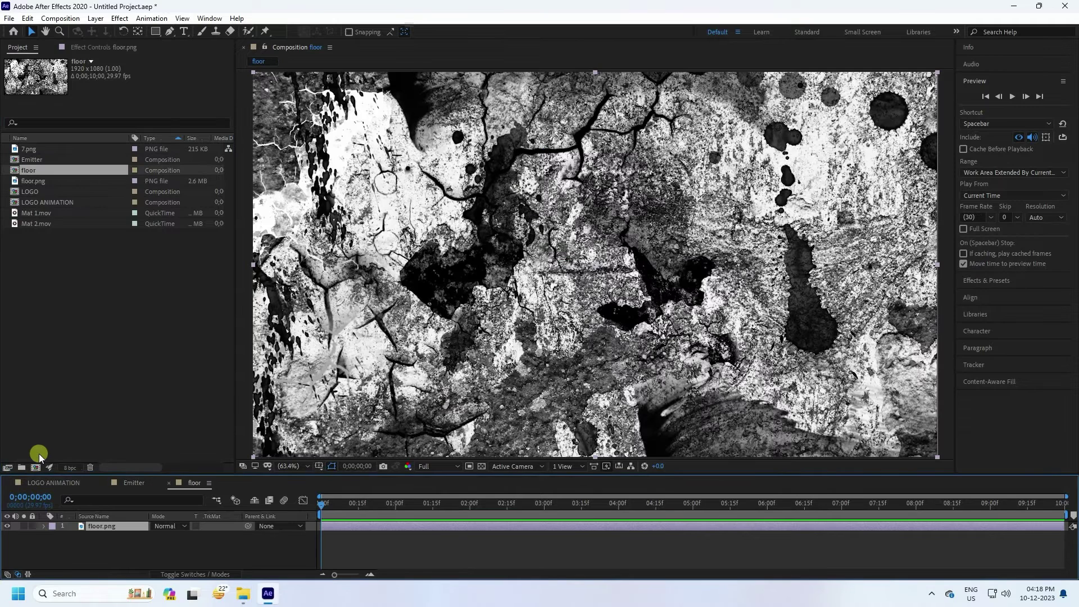
pyautogui.click(207, 570)
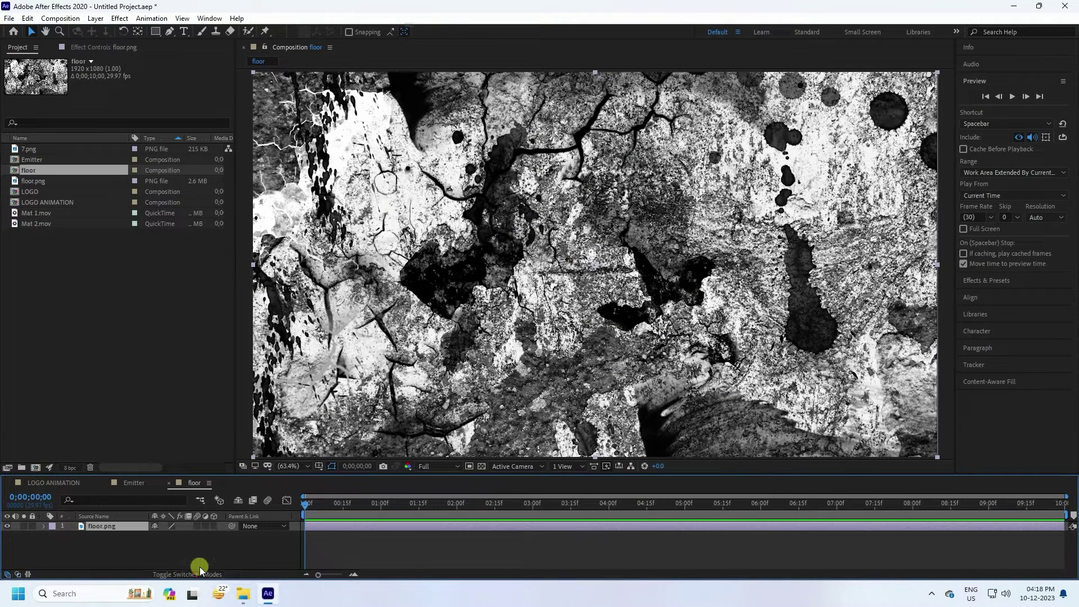
pyautogui.click(215, 525)
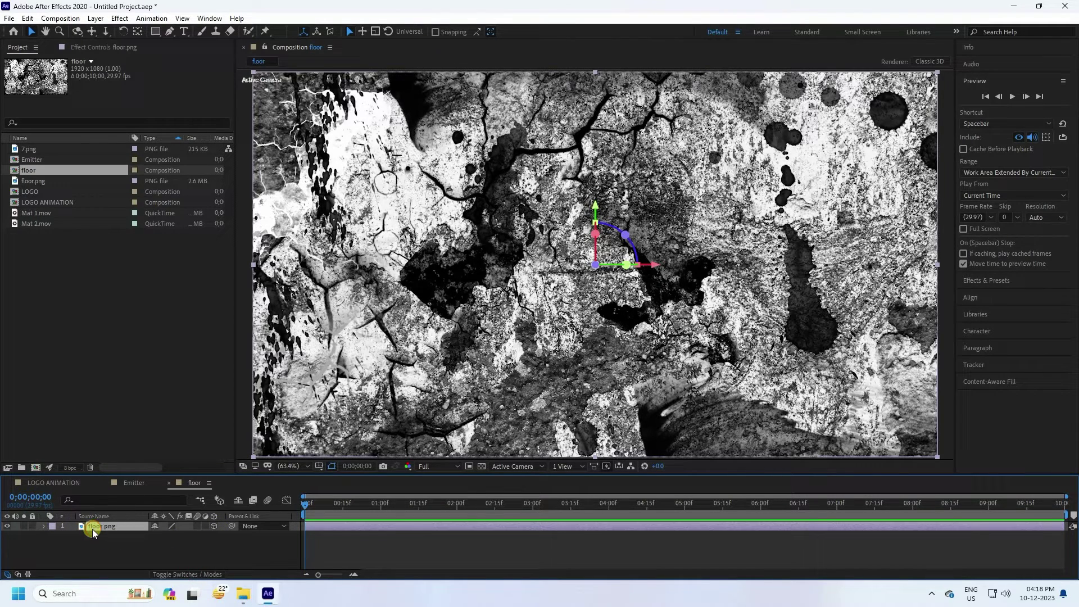
pyautogui.press('r')
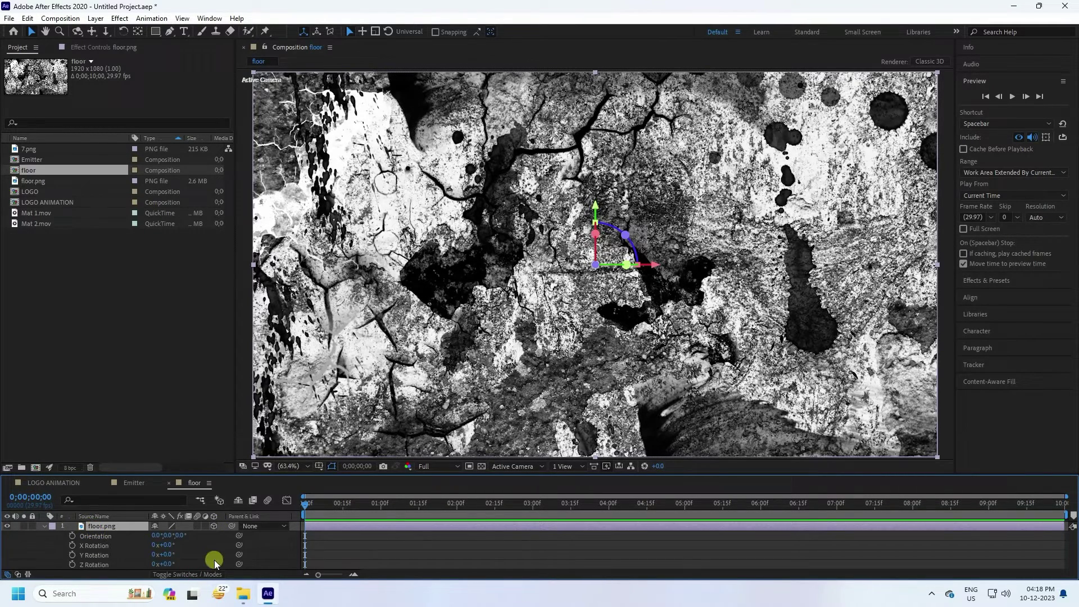
pyautogui.click(168, 544)
pyautogui.press('Return')
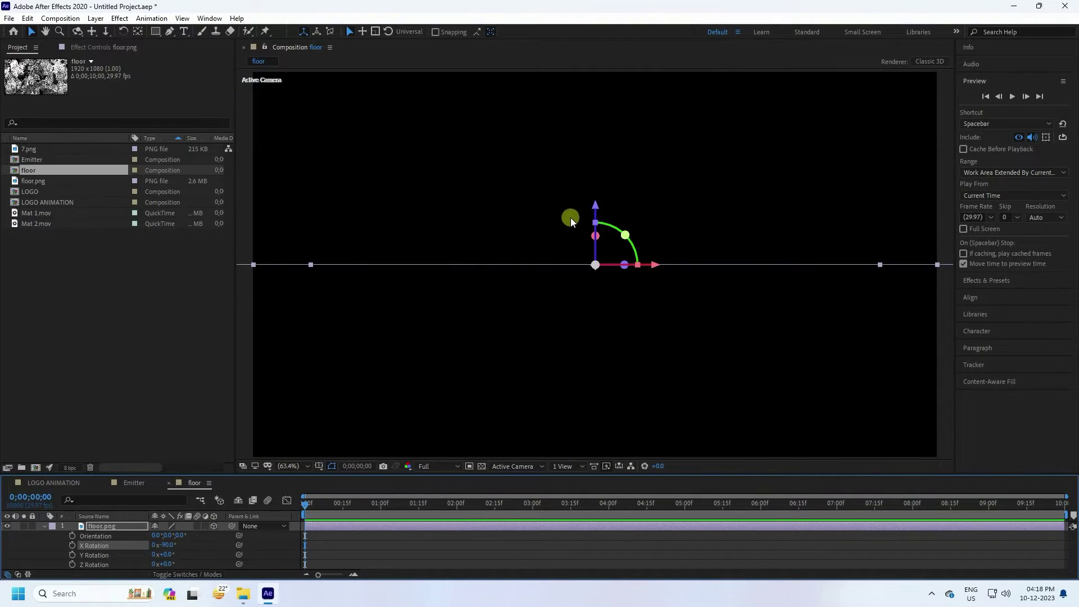
# Set the floor layer's Position Y to 850.
pyautogui.click(106, 526)
pyautogui.press('p')
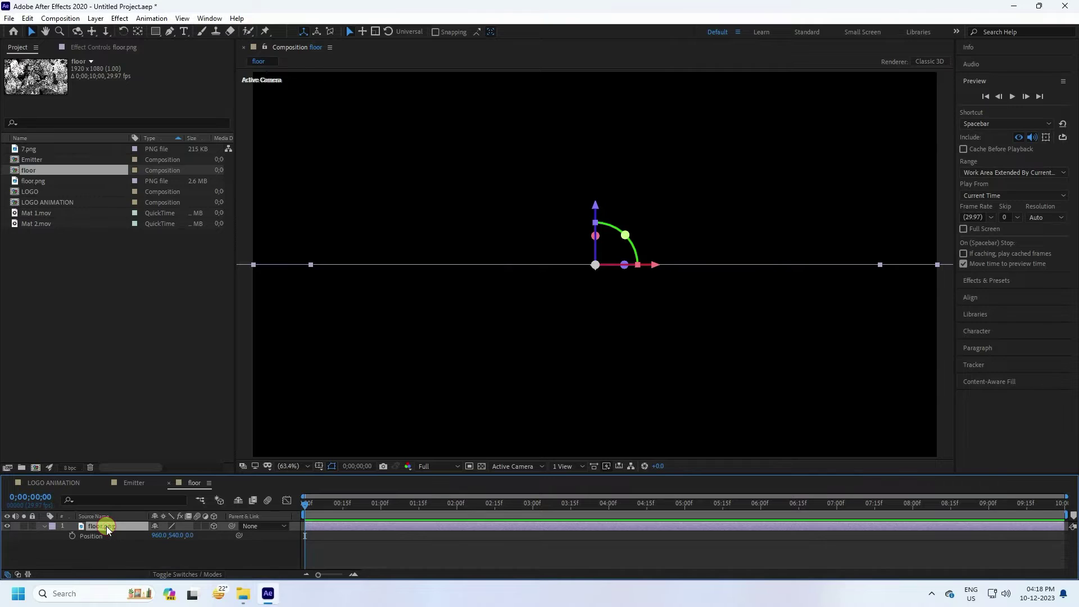
pyautogui.moveTo(595, 205); pyautogui.dragTo(583, 335)
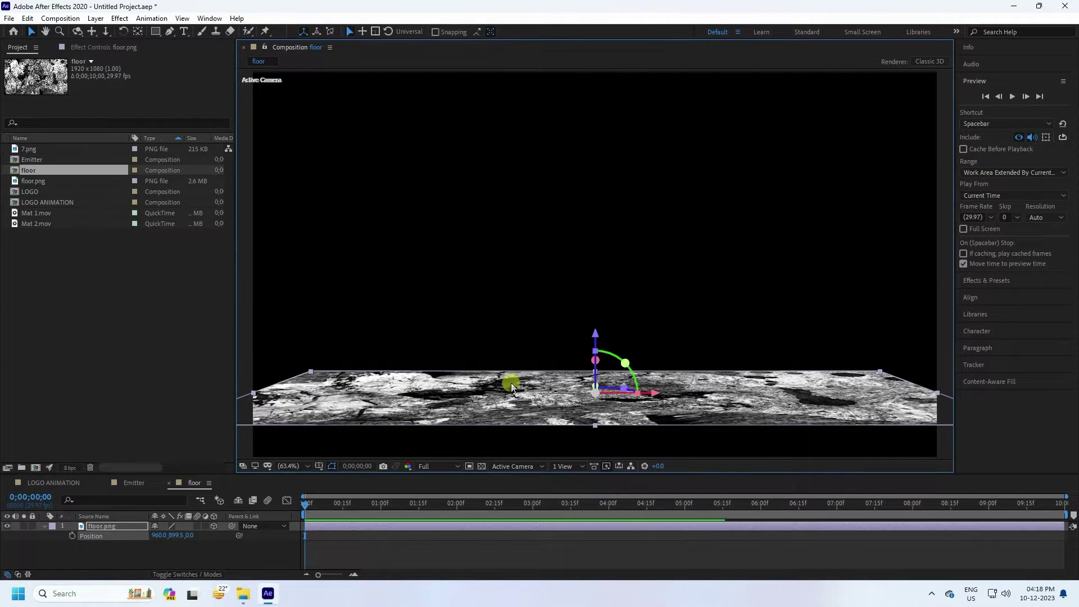
pyautogui.click(177, 535)
pyautogui.write('850')
pyautogui.press('Return')
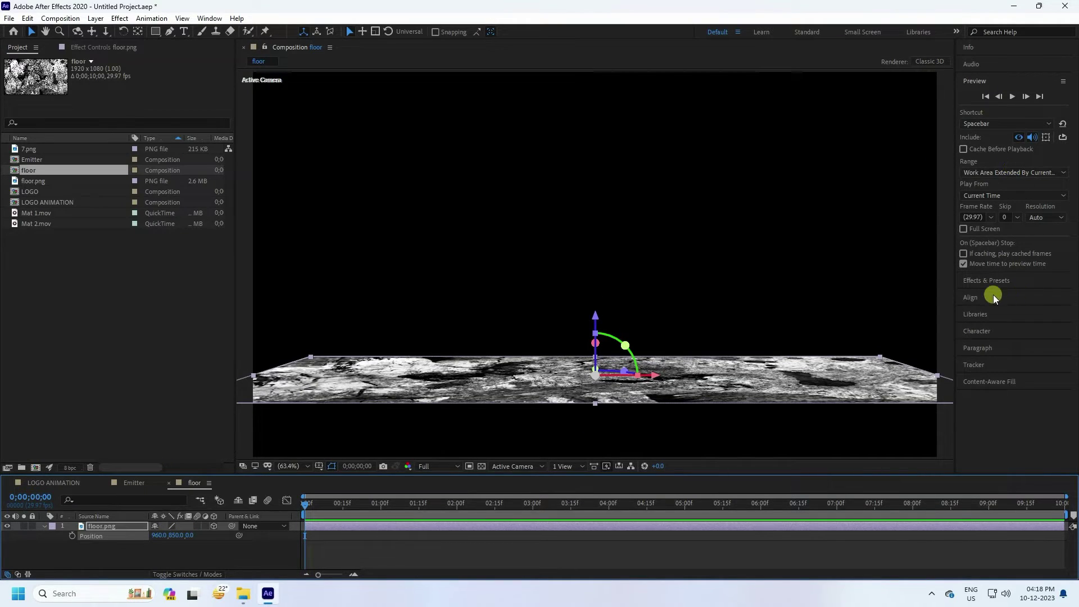
# Apply Motion Tile to the floor layer with Output Width 250 and Output Height 500.
pyautogui.click(989, 281)
pyautogui.click(997, 112)
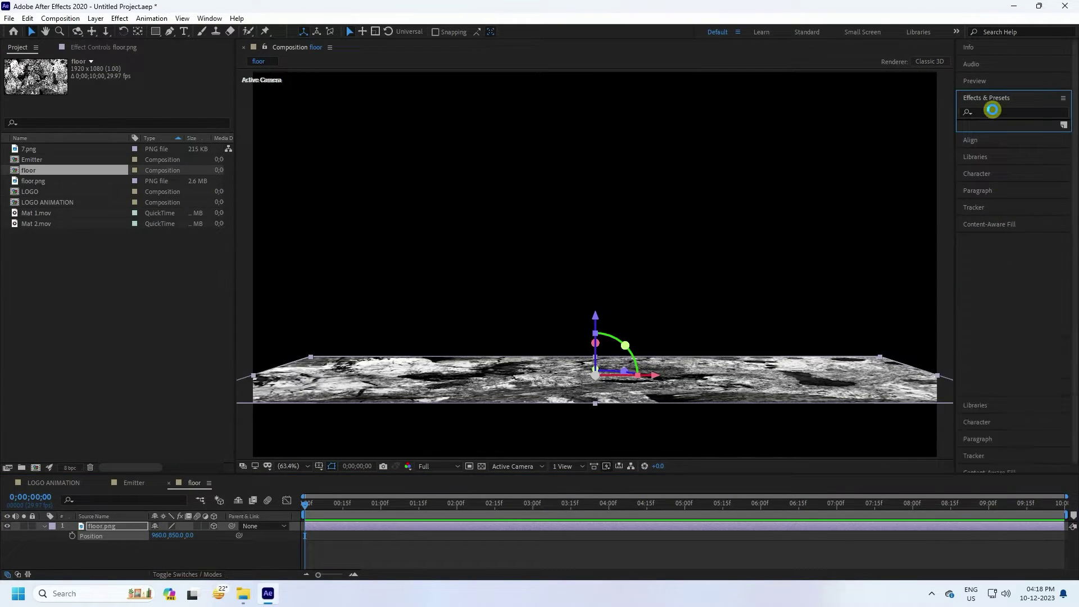
pyautogui.write('m')
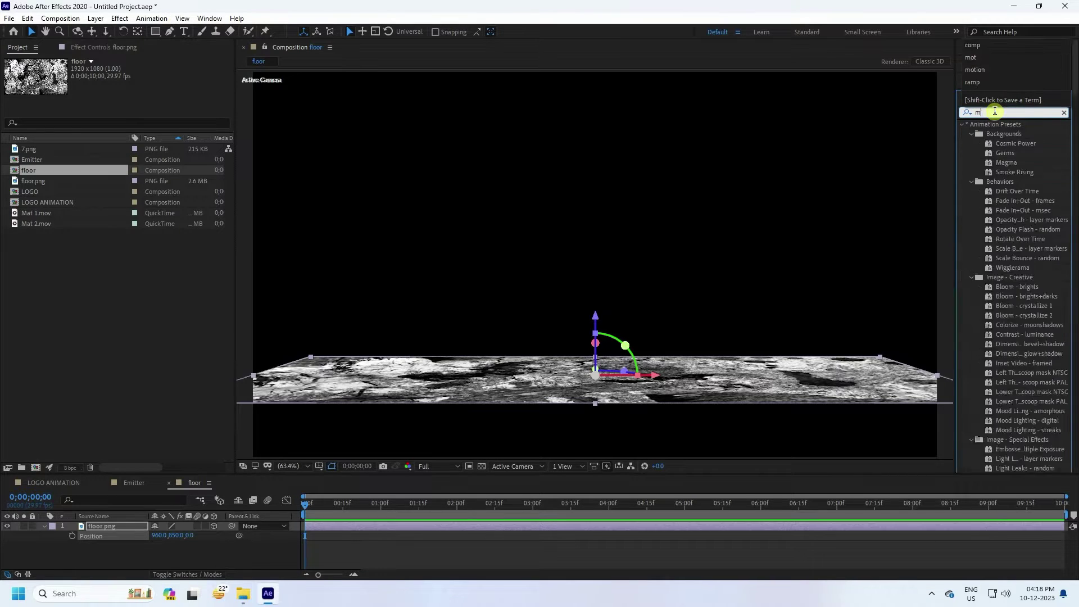
pyautogui.write('oti')
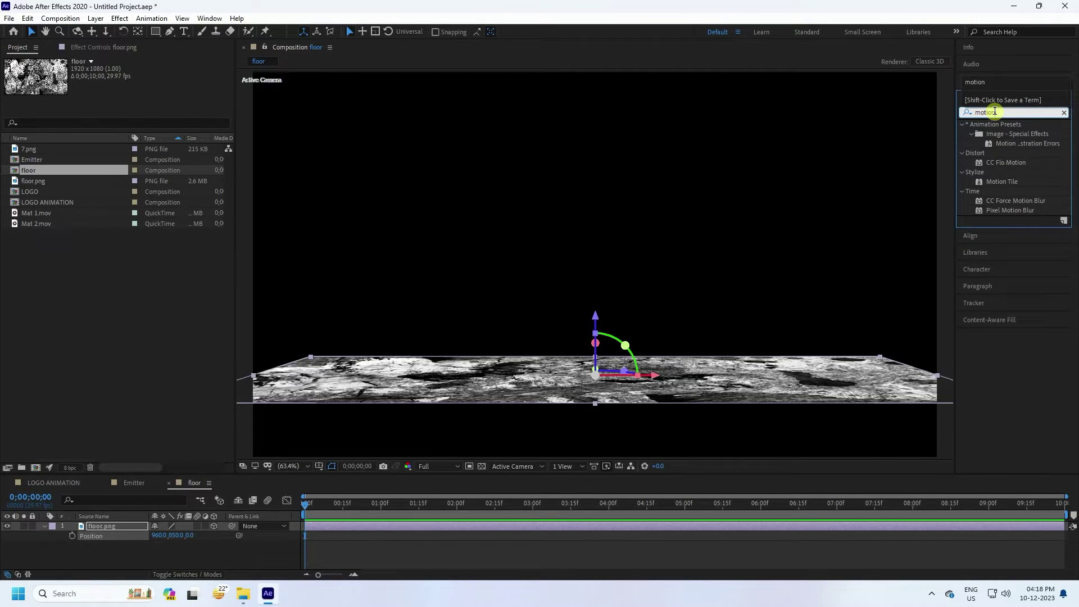
pyautogui.write('on')
pyautogui.moveTo(1004, 182); pyautogui.dragTo(120, 531)
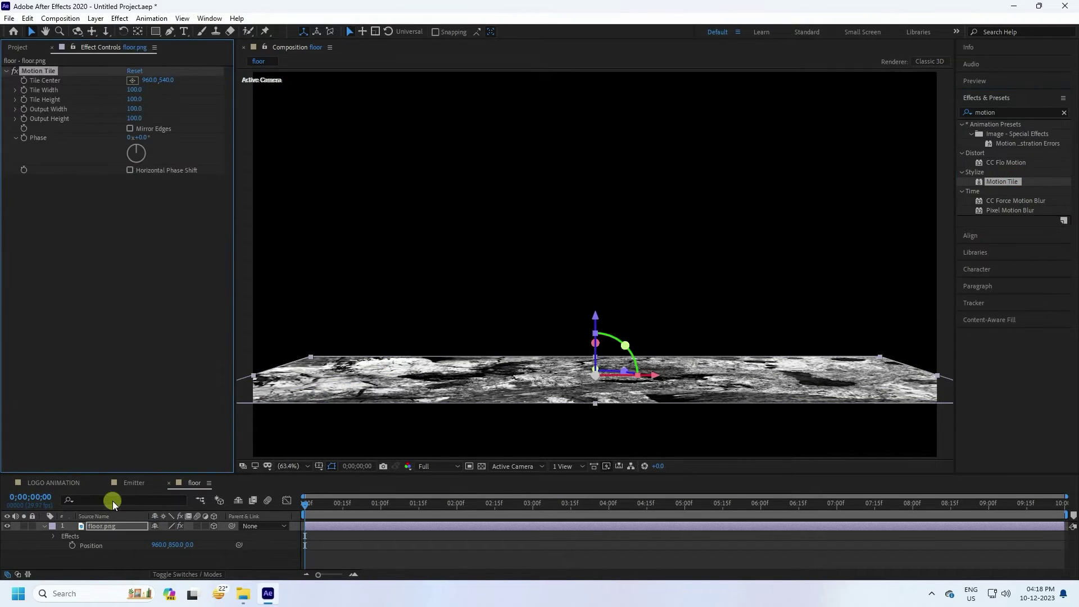
pyautogui.click(133, 108)
pyautogui.write('250')
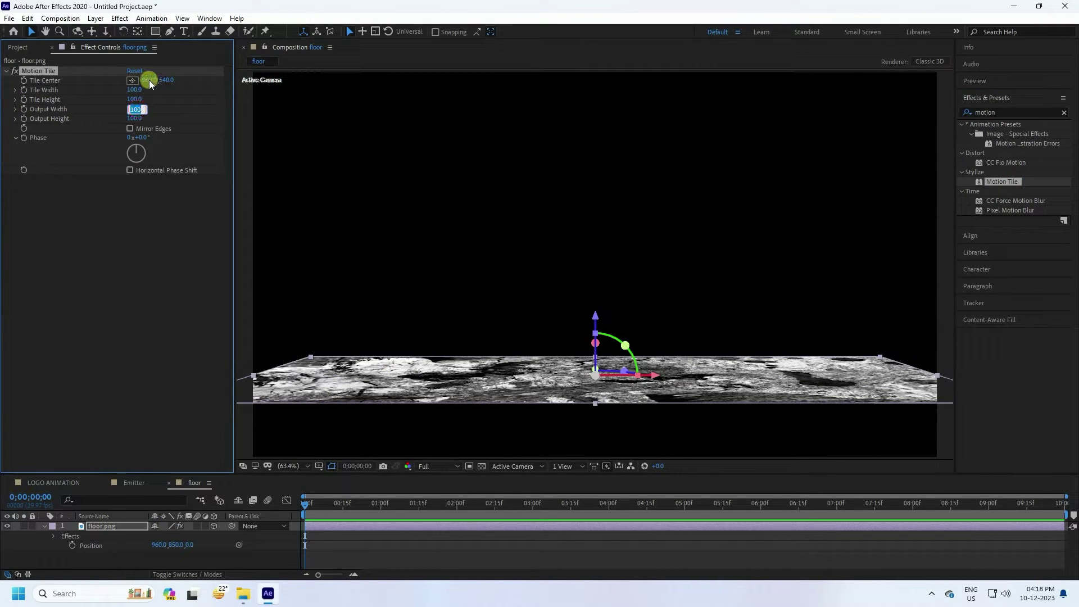
pyautogui.press('Return')
pyautogui.click(134, 115)
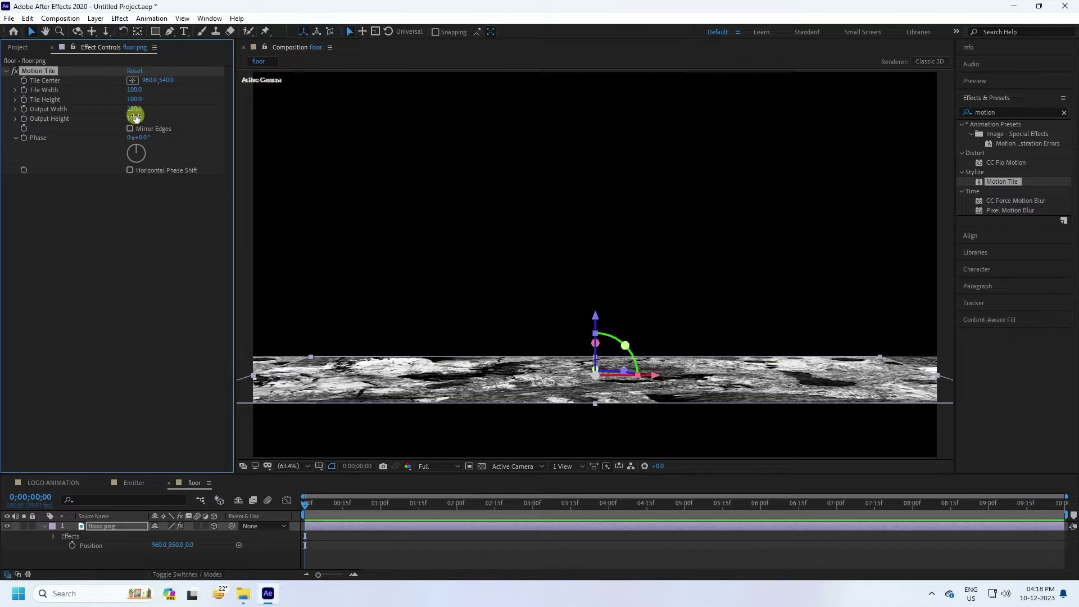
pyautogui.write('500')
pyautogui.press('Return')
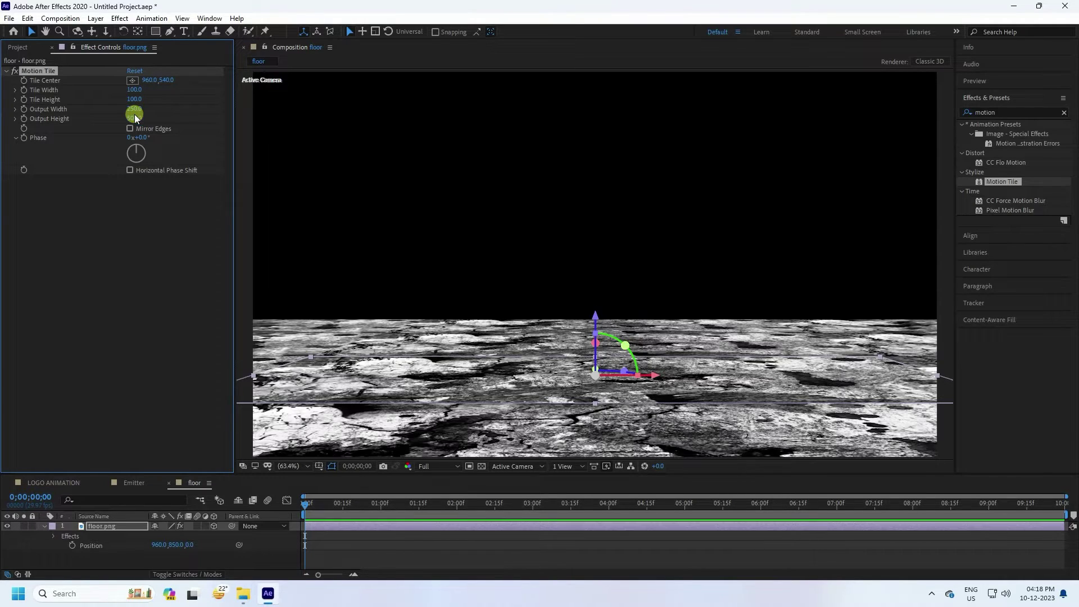
# Push the floor back by setting its Position Z to 1500.
pyautogui.moveTo(190, 548)
pyautogui.mouseDown()
pyautogui.moveTo(290, 559)
pyautogui.moveTo(192, 549)
pyautogui.mouseUp()
pyautogui.click(193, 545)
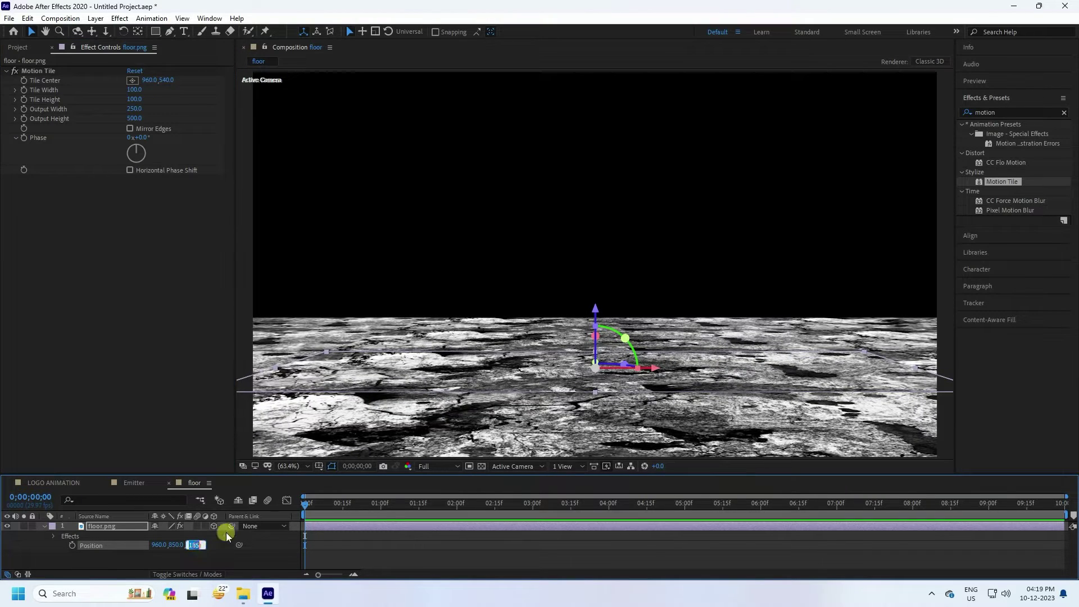
pyautogui.write('1500')
pyautogui.press('Return')
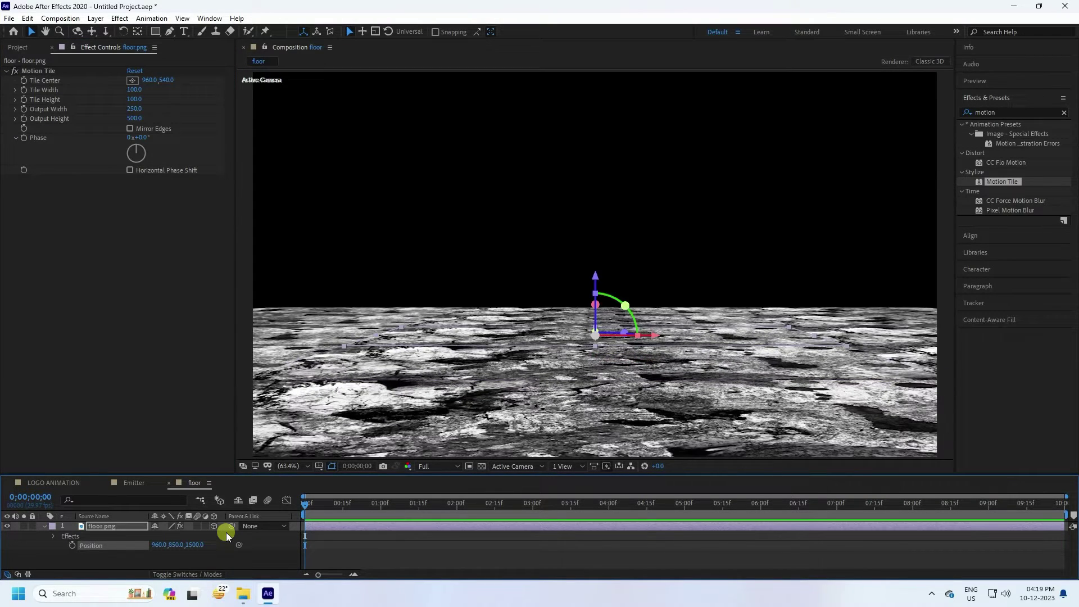
pyautogui.press(',')
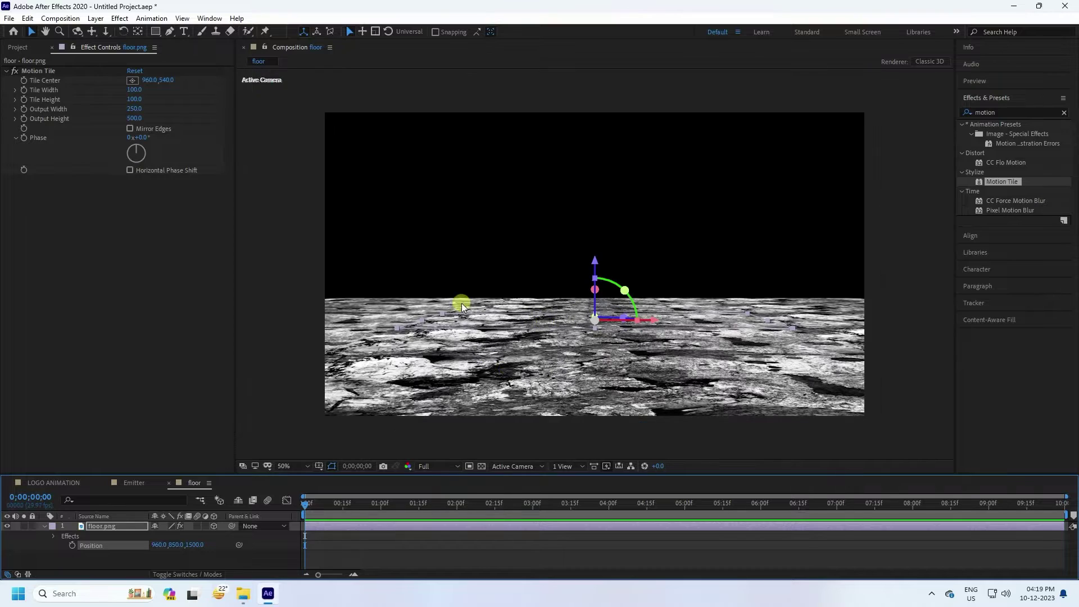
pyautogui.press('/')
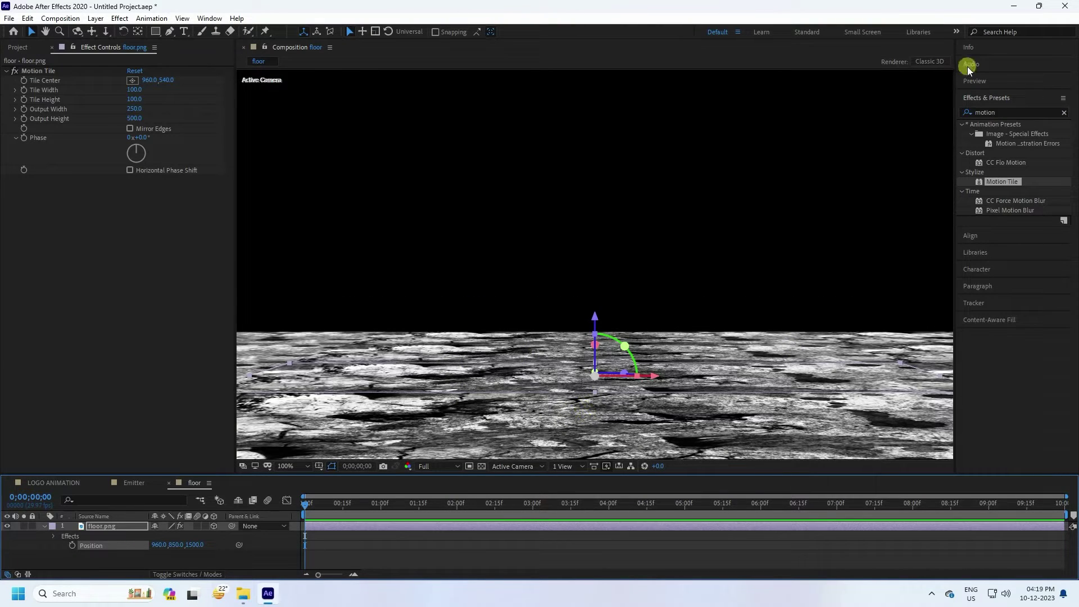
# Apply the Levels effect to the floor layer and set its Gamma to 0.35.
pyautogui.click(1008, 111)
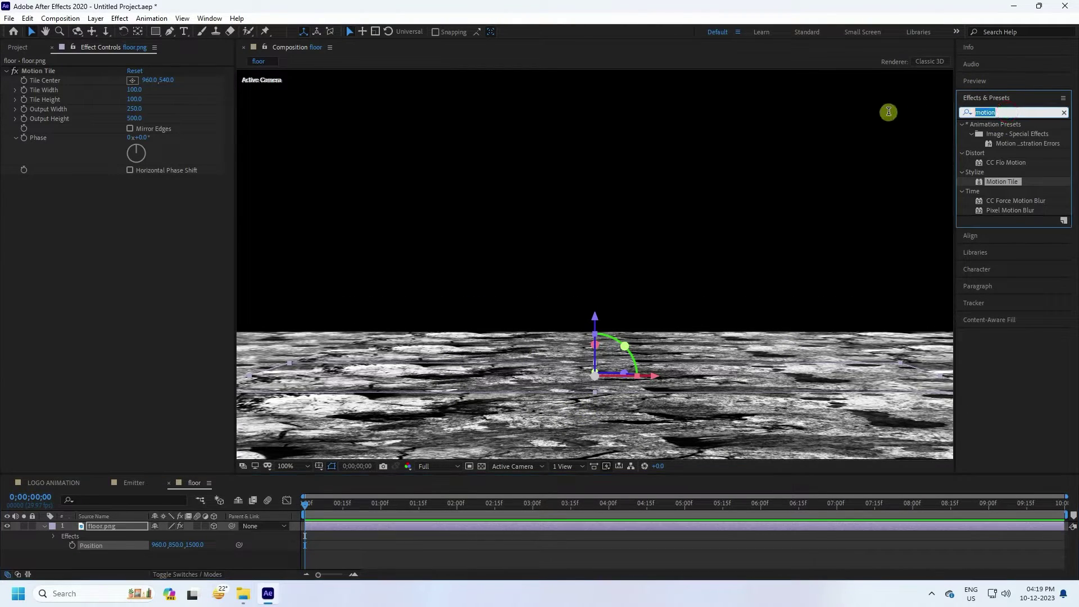
pyautogui.write('lec')
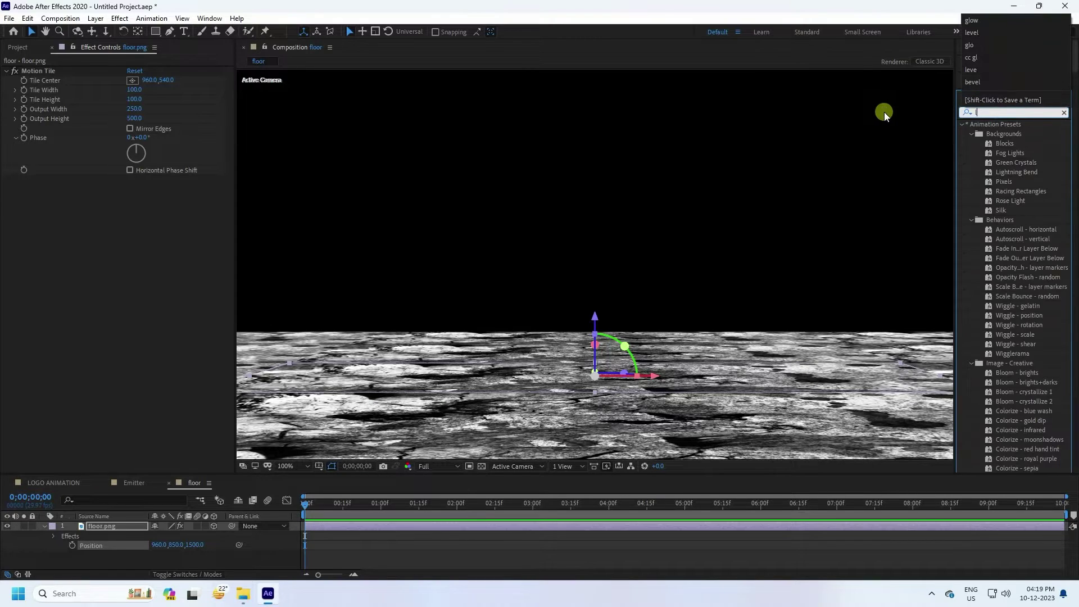
pyautogui.click(965, 112)
pyautogui.press('BackSpace')
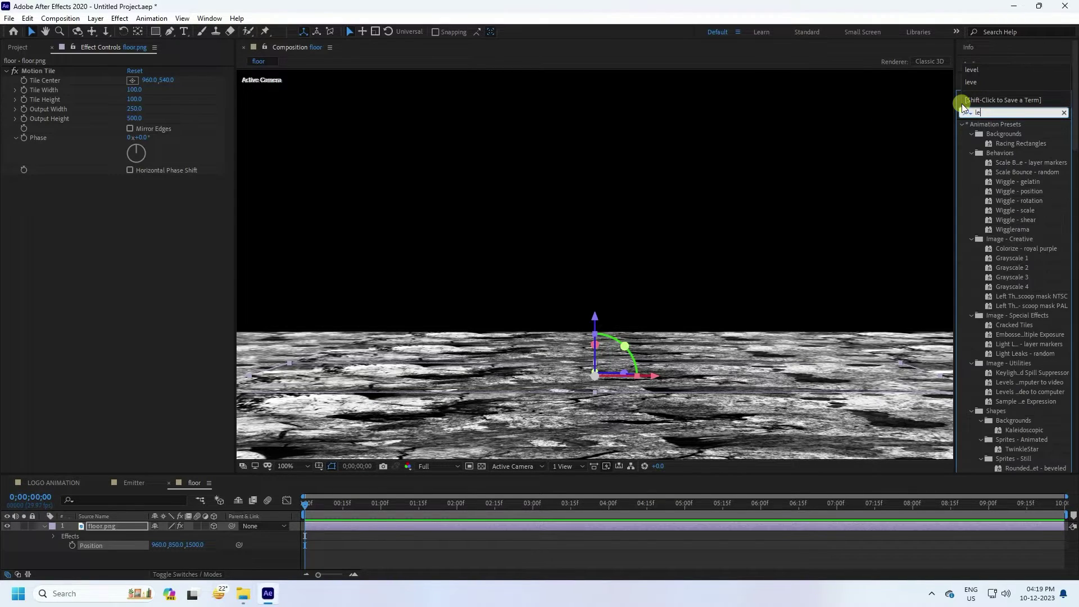
pyautogui.write('v')
pyautogui.moveTo(1006, 183); pyautogui.dragTo(120, 528)
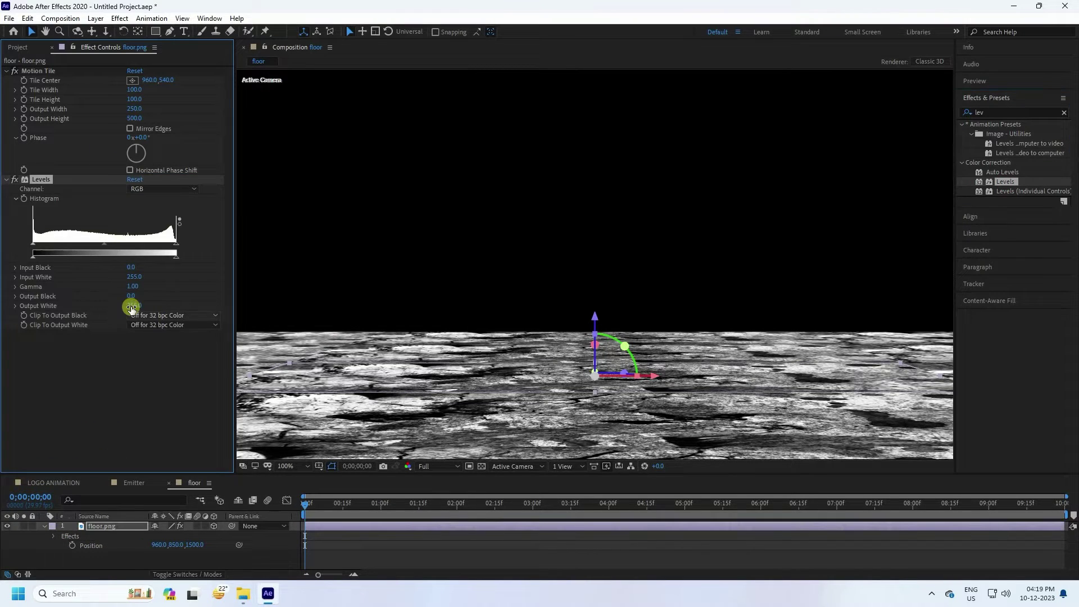
pyautogui.click(135, 286)
pyautogui.write('0.35')
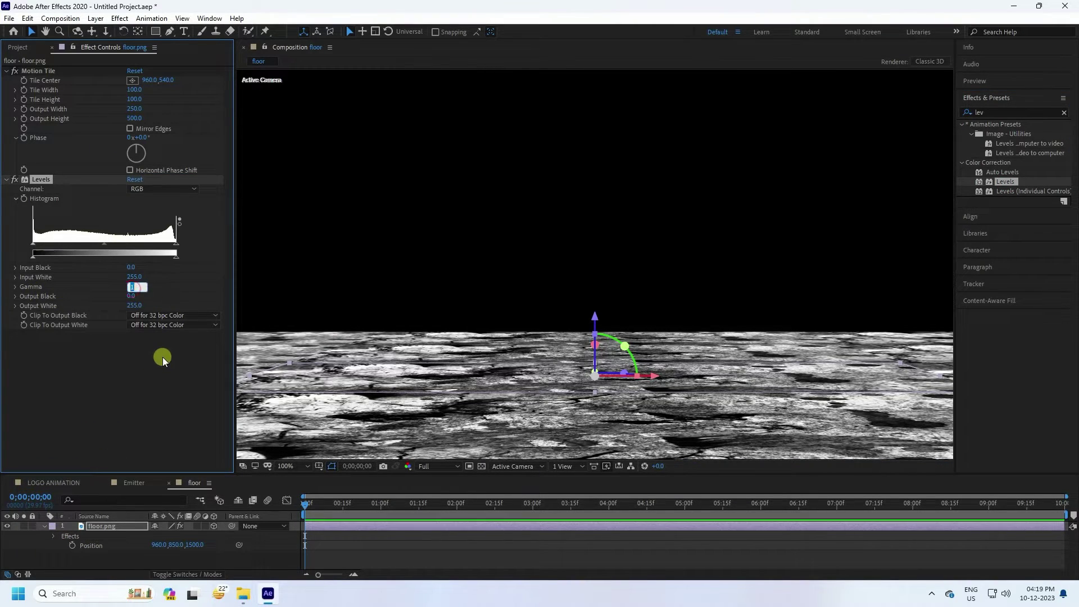
pyautogui.press('Return')
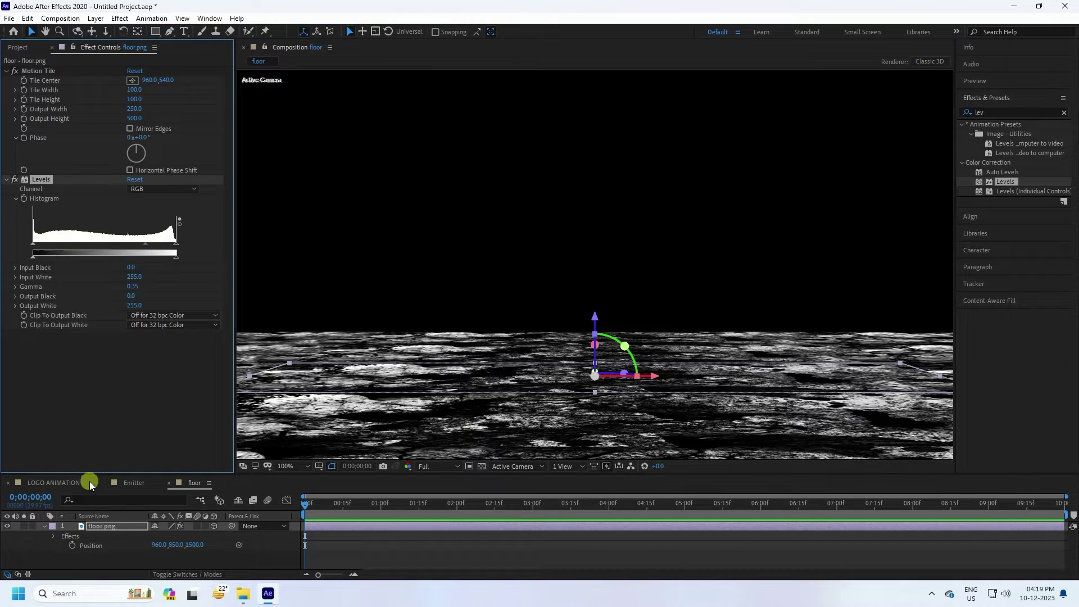
# Create a new 1920×1080 composition named 'Partcles Comp'.
pyautogui.click(47, 483)
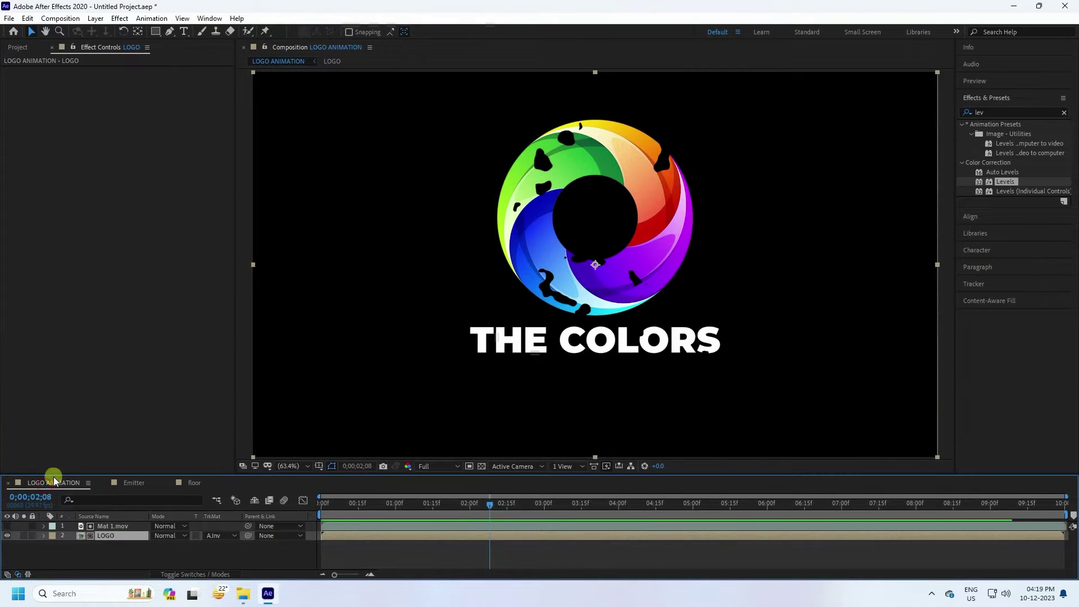
pyautogui.click(130, 482)
pyautogui.click(193, 483)
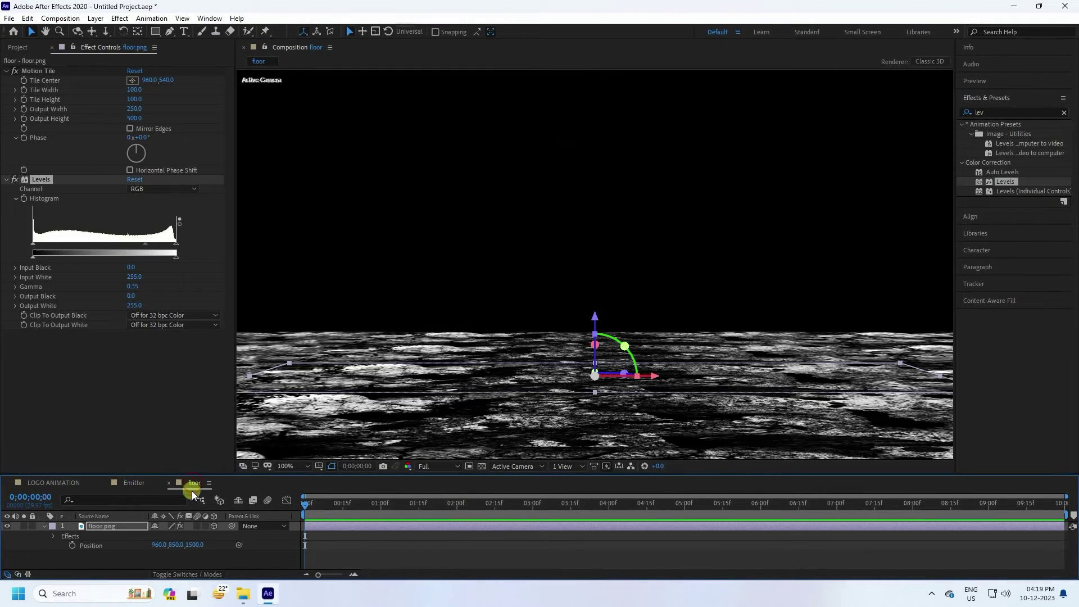
pyautogui.click(19, 47)
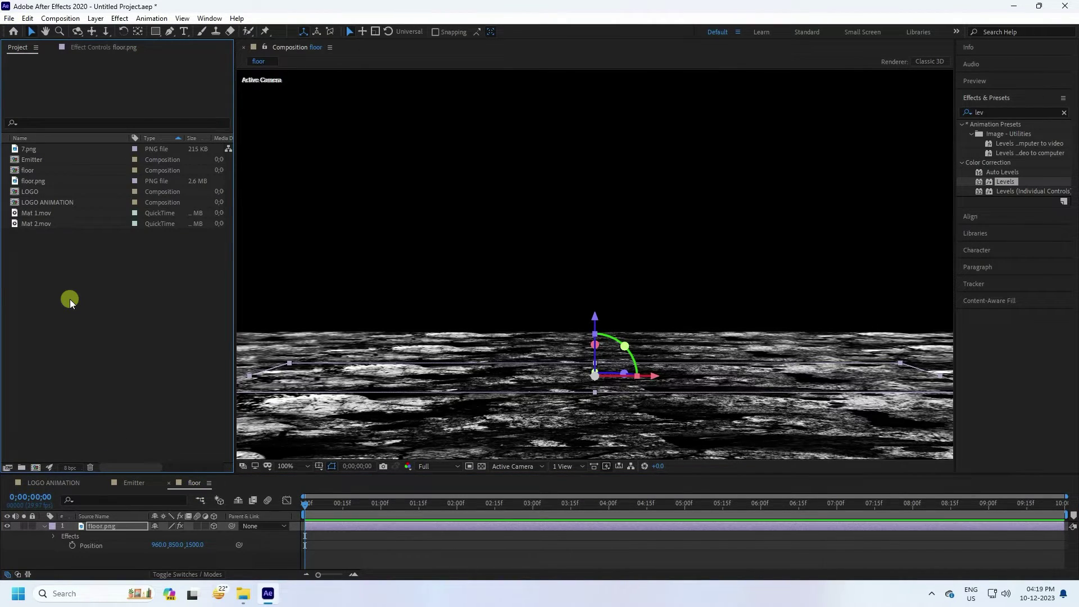
pyautogui.click(35, 467)
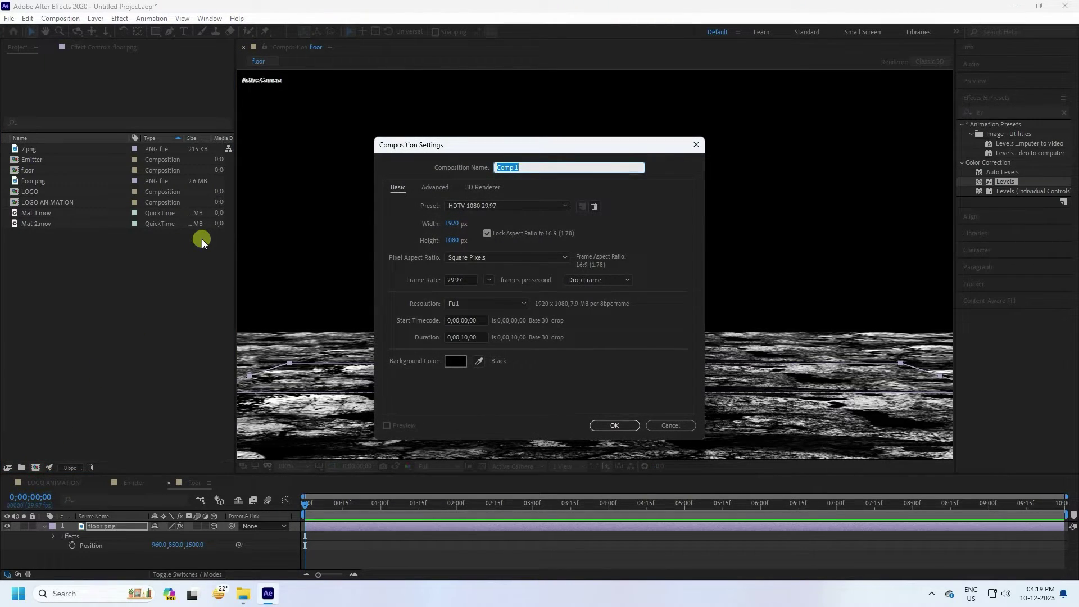
pyautogui.write('Partcles')
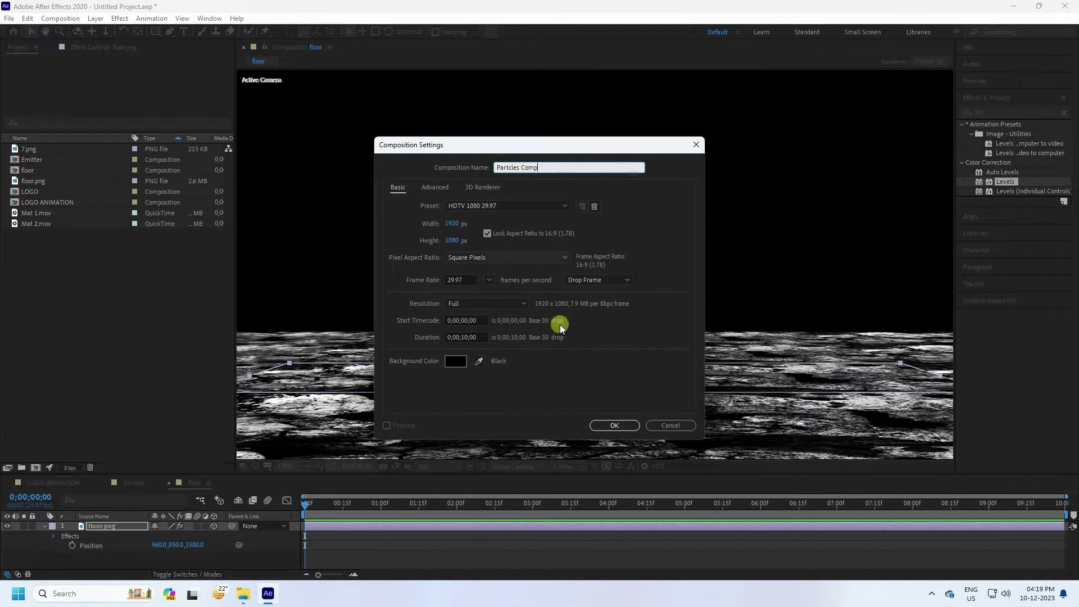
pyautogui.click(609, 427)
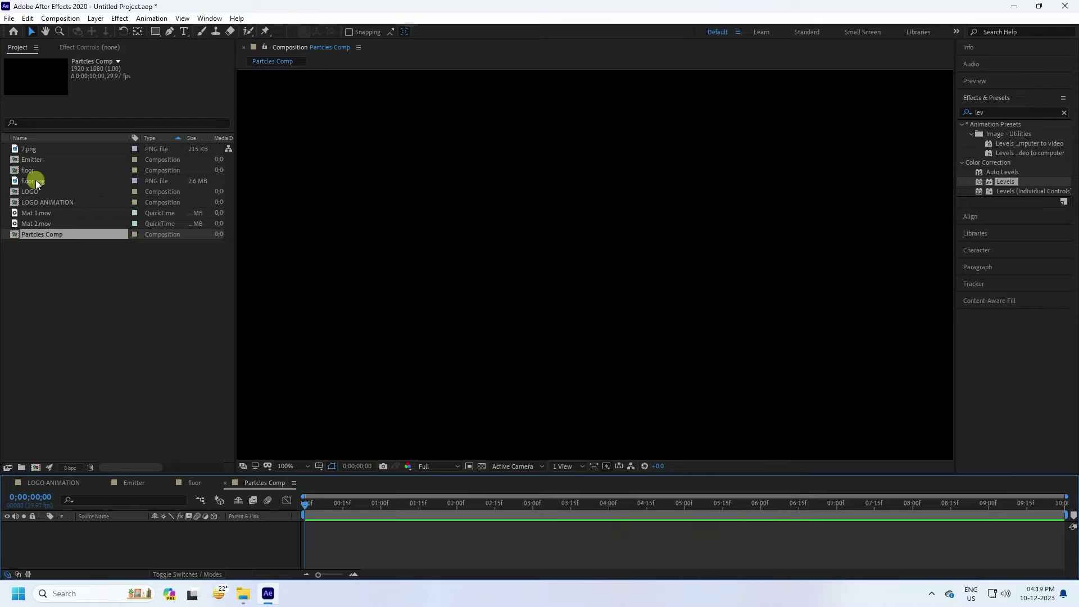
pyautogui.click(32, 160)
# Add the Emitter comp to Partcles Comp as a hidden 3D layer.
pyautogui.moveTo(31, 158); pyautogui.dragTo(99, 537)
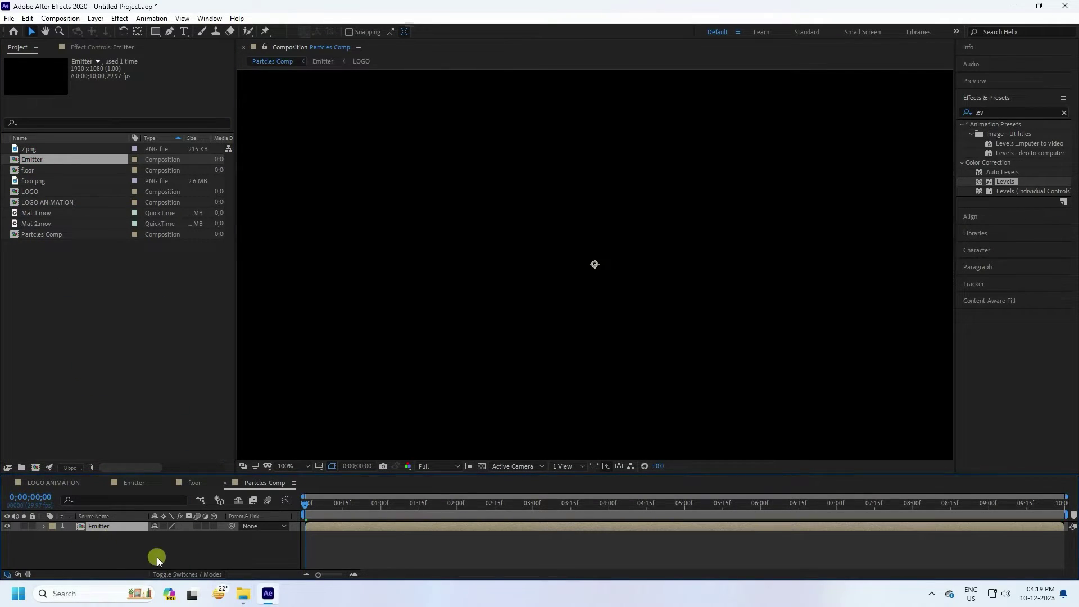
pyautogui.click(213, 526)
pyautogui.click(7, 526)
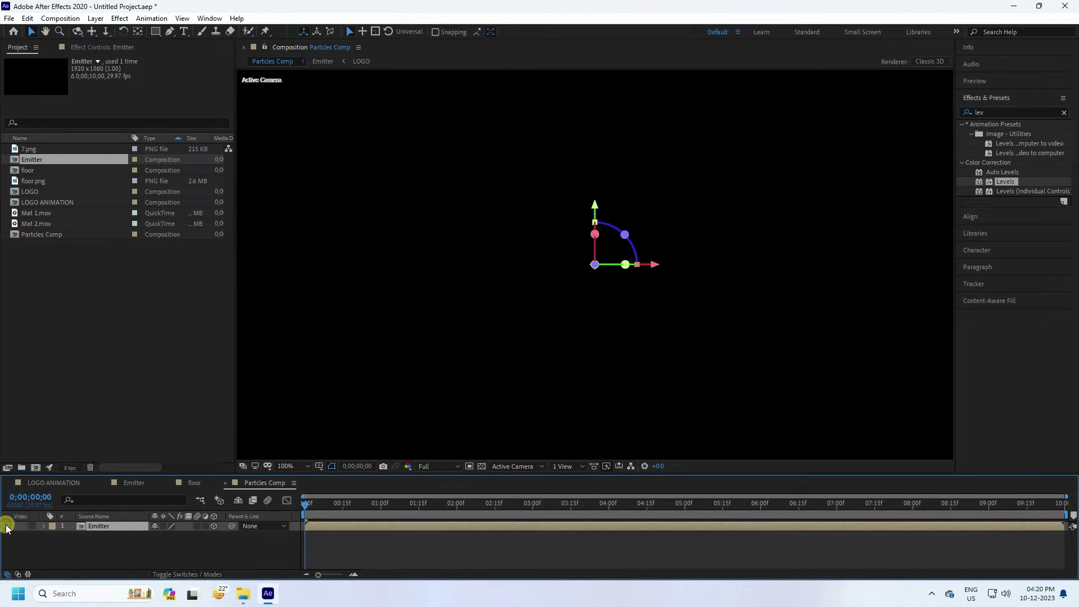
pyautogui.click(109, 544)
pyautogui.click(109, 526)
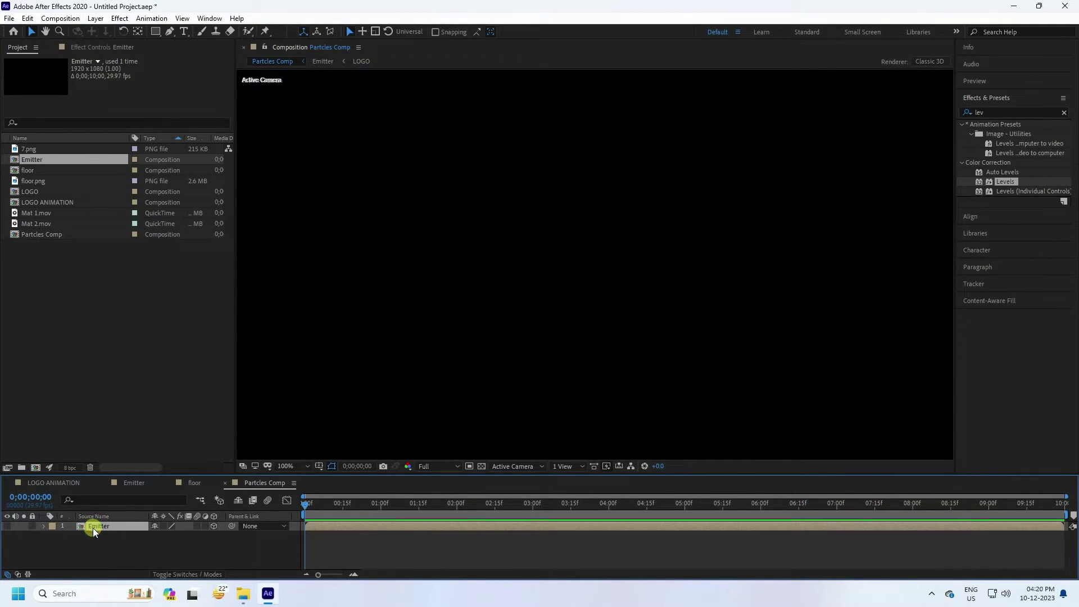
# Add a new black solid layer and rename it Particles.
pyautogui.rightClick(103, 548)
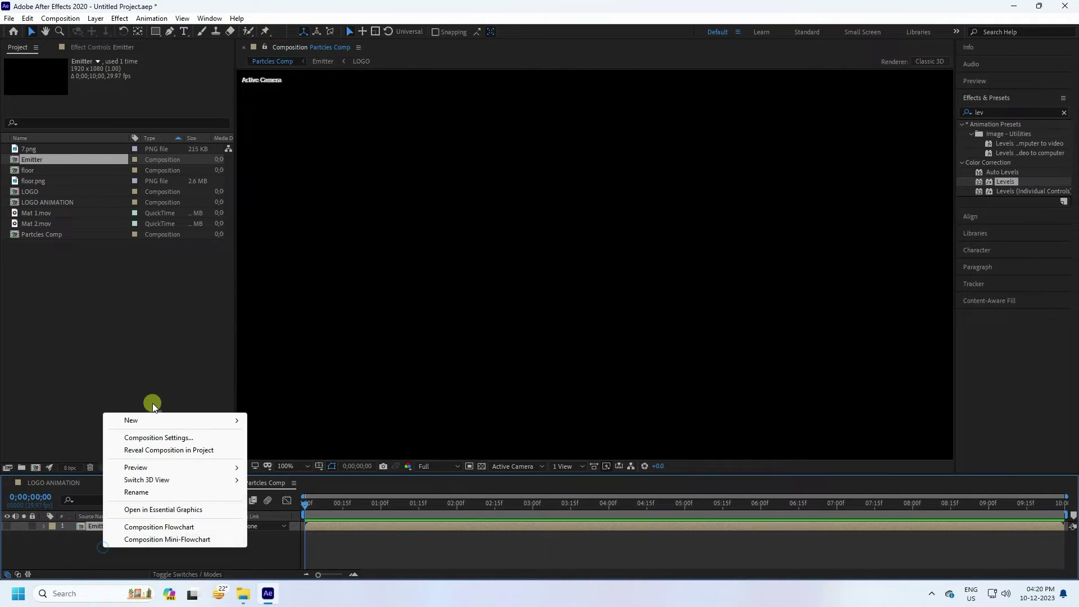
pyautogui.moveTo(137, 424)
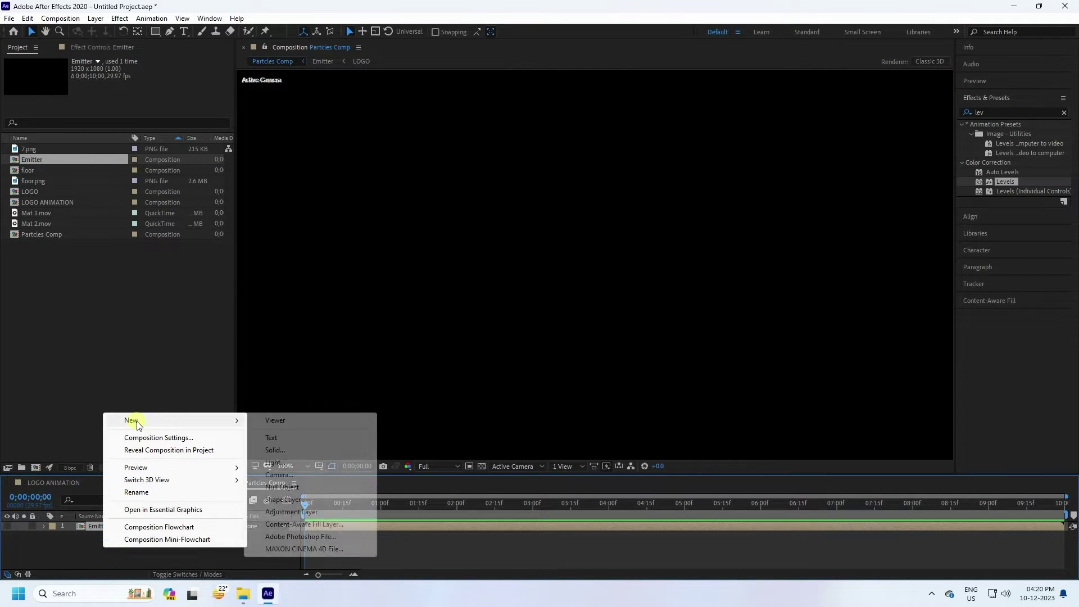
pyautogui.click(274, 450)
pyautogui.click(586, 393)
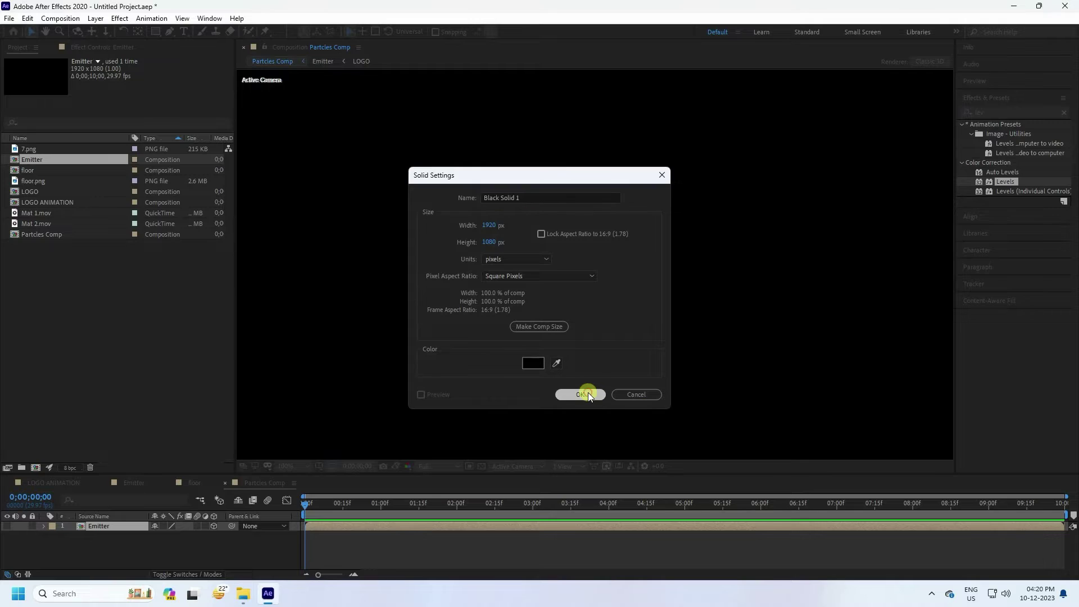
pyautogui.rightClick(113, 523)
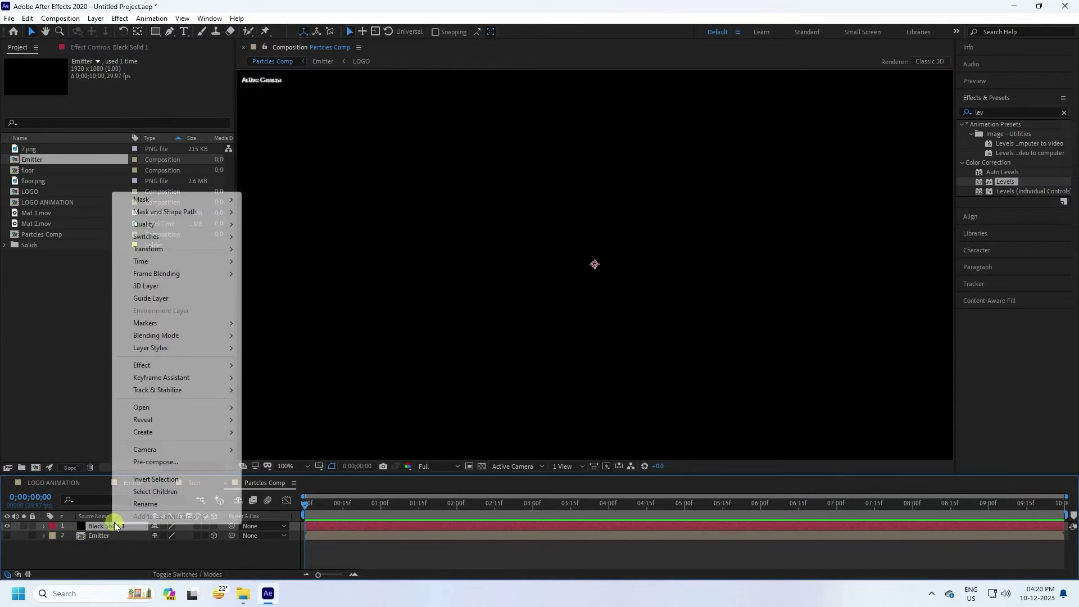
pyautogui.click(145, 504)
pyautogui.write('Particles')
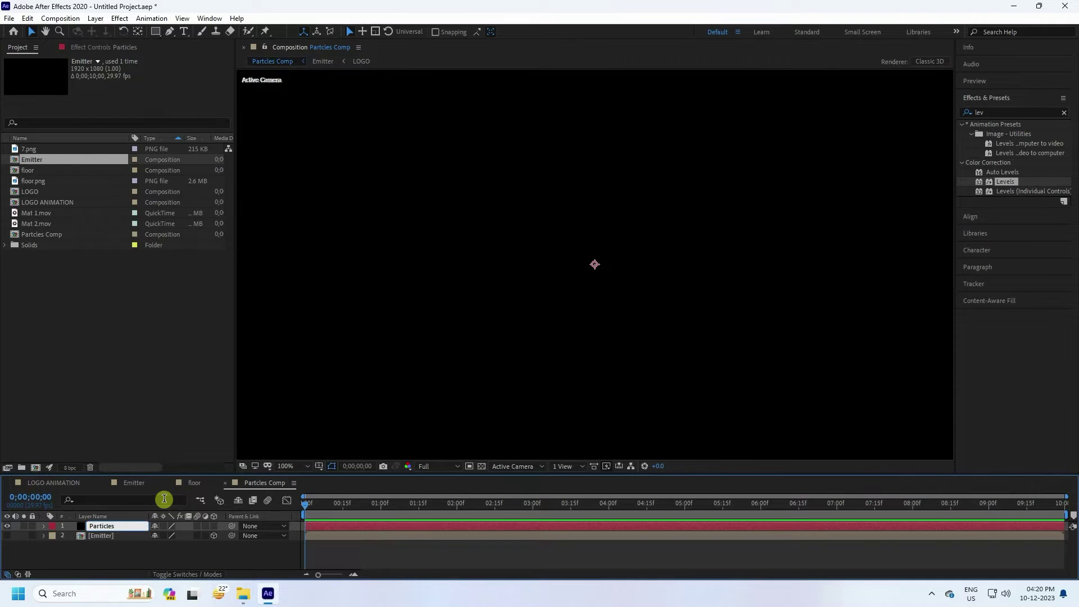
pyautogui.press('Return')
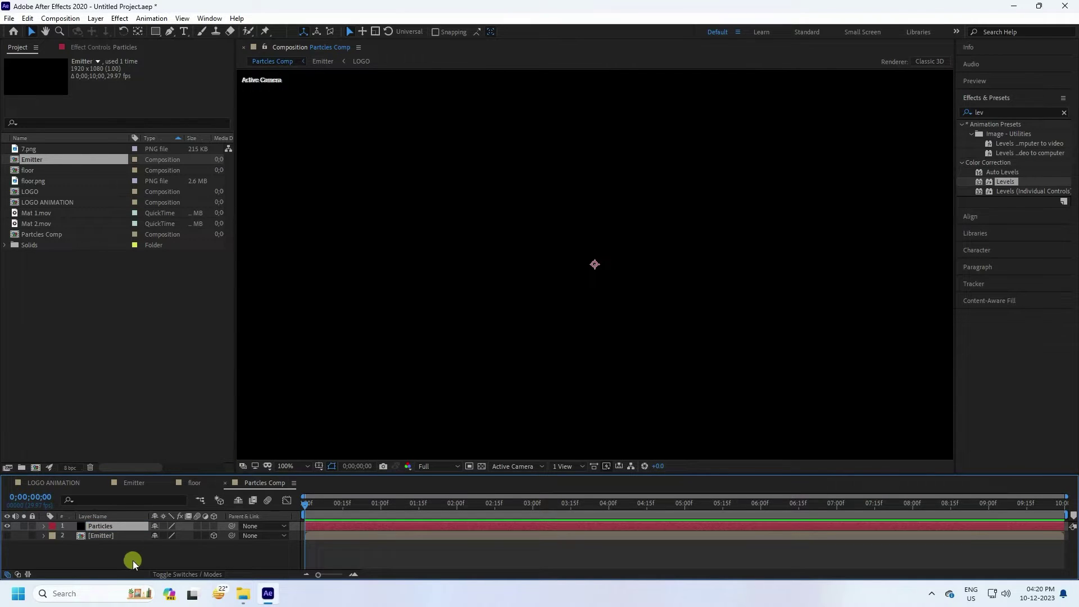
# Apply Trapcode Particular to the Particles solid and scrub to 0;00;01;14 to see particles.
pyautogui.click(120, 18)
pyautogui.moveTo(177, 272)
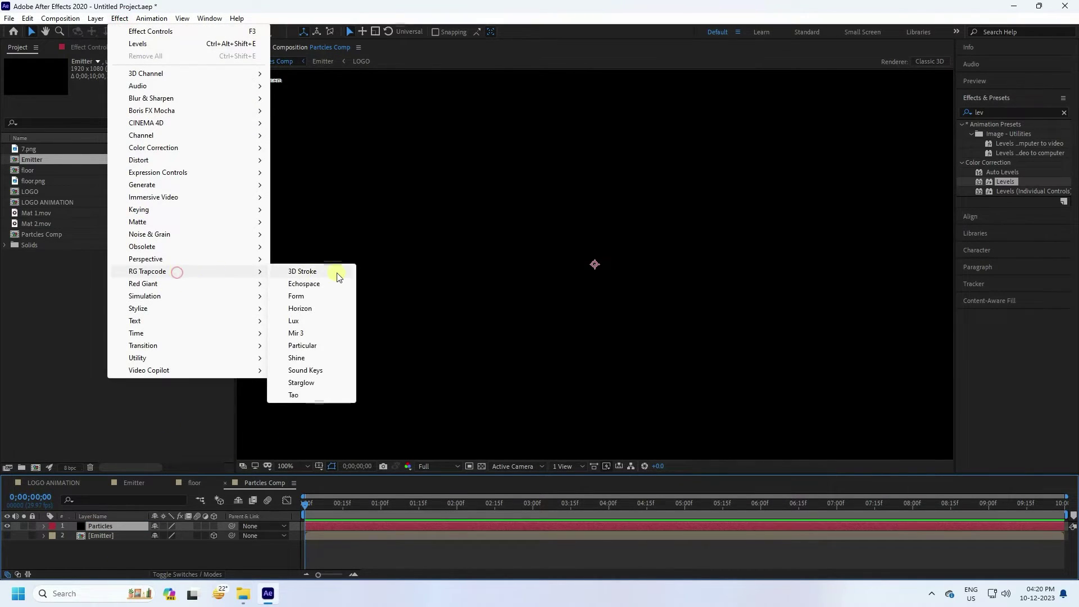
pyautogui.click(302, 346)
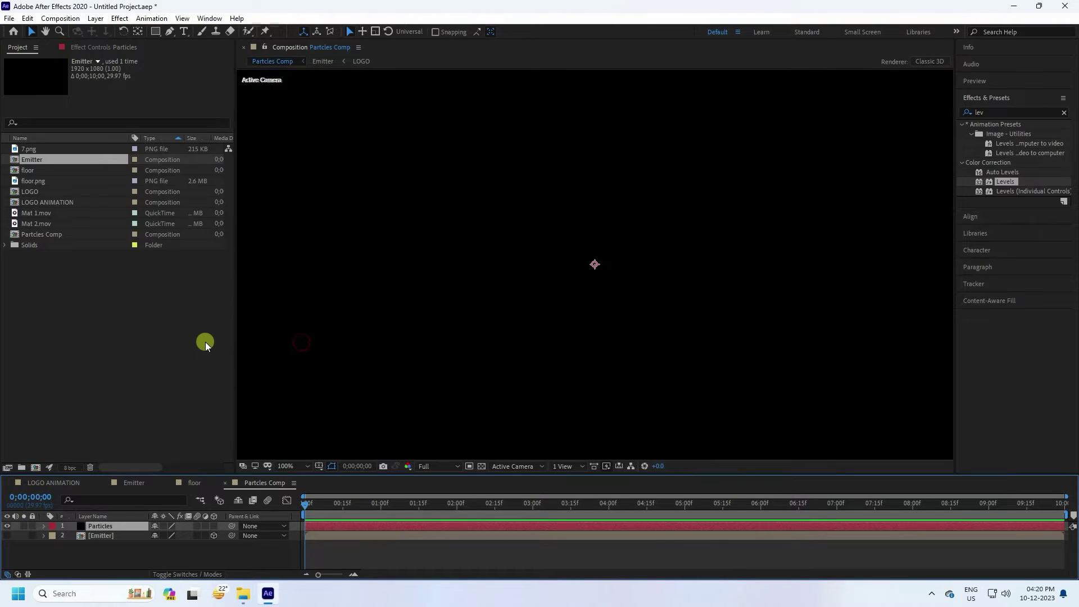
pyautogui.moveTo(375, 500); pyautogui.dragTo(416, 500)
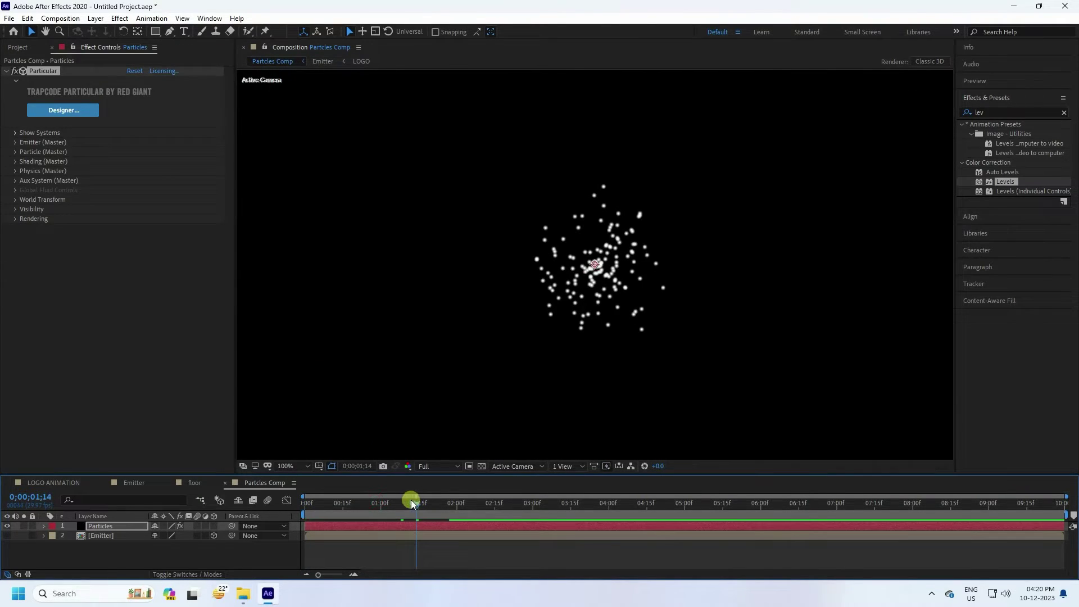
# Set Particular's Emitter Type to Layer, using 3. Emitter as the source layer.
pyautogui.click(15, 143)
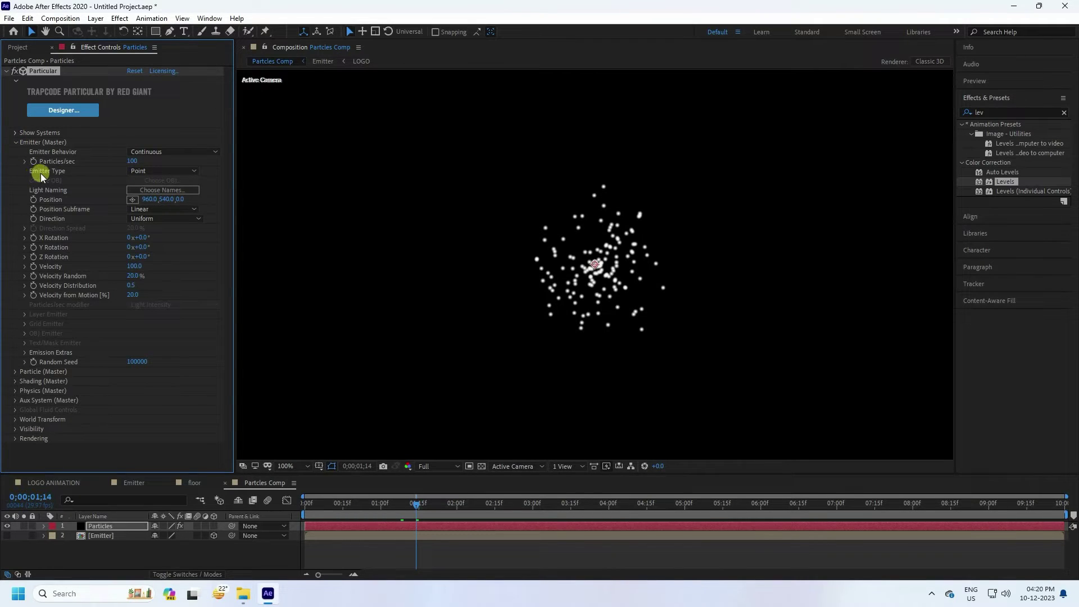
pyautogui.click(144, 171)
pyautogui.click(159, 247)
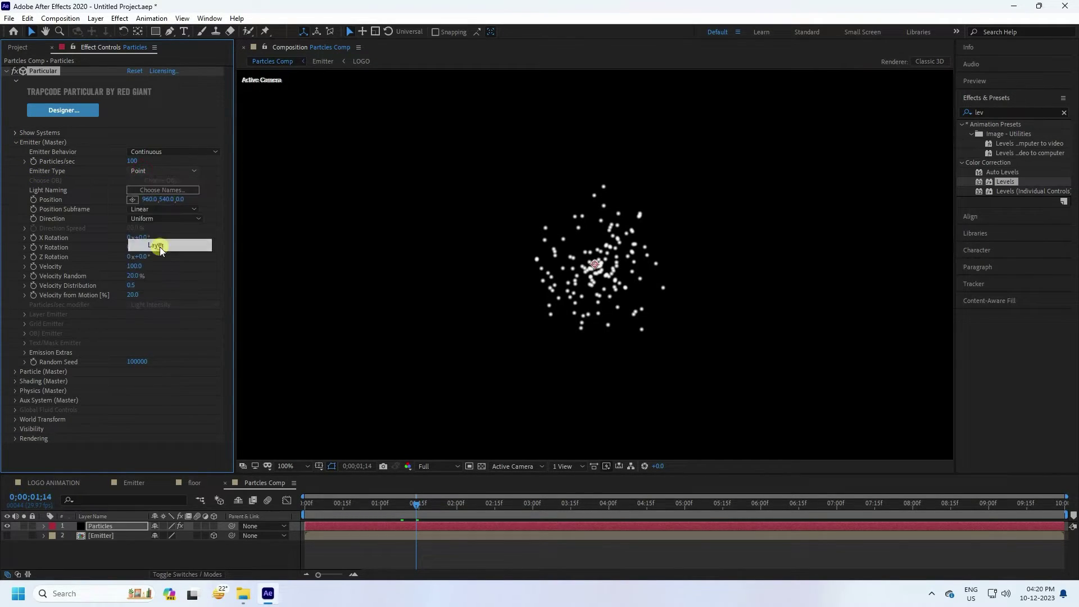
pyautogui.click(25, 325)
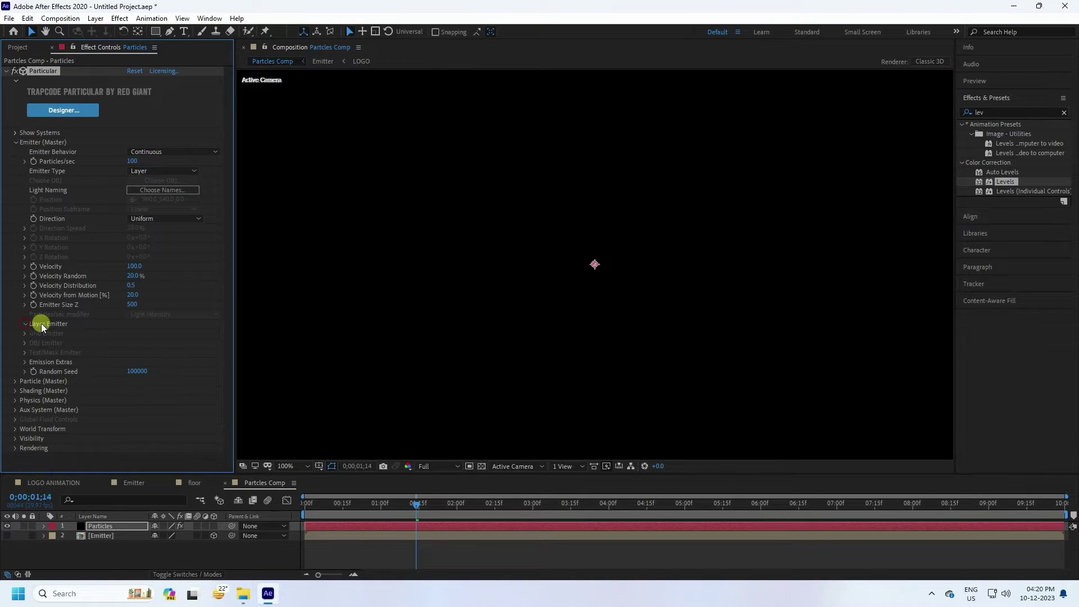
pyautogui.click(139, 333)
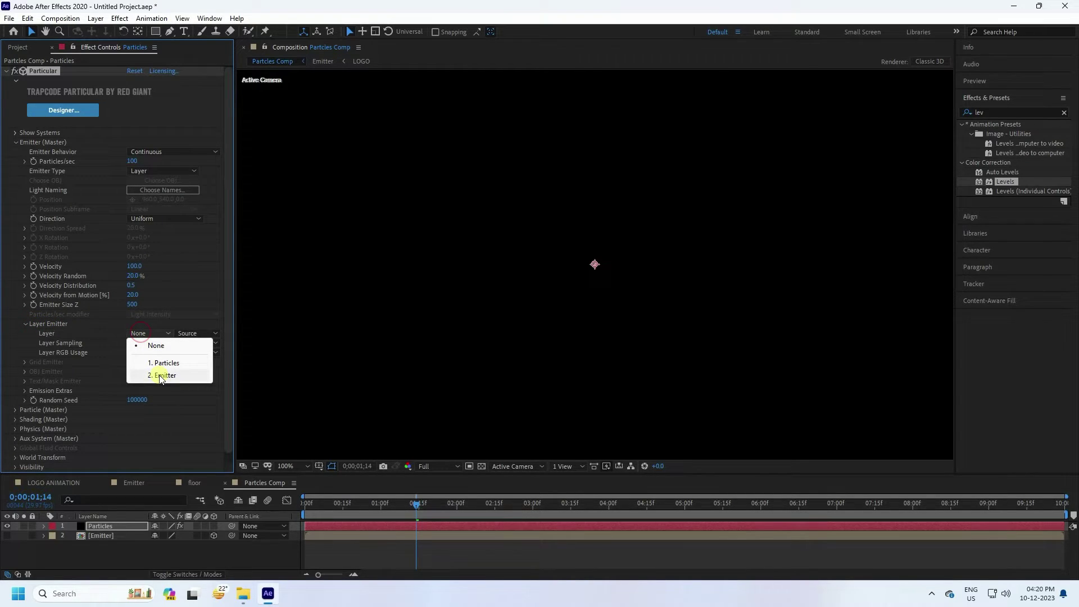
pyautogui.click(160, 375)
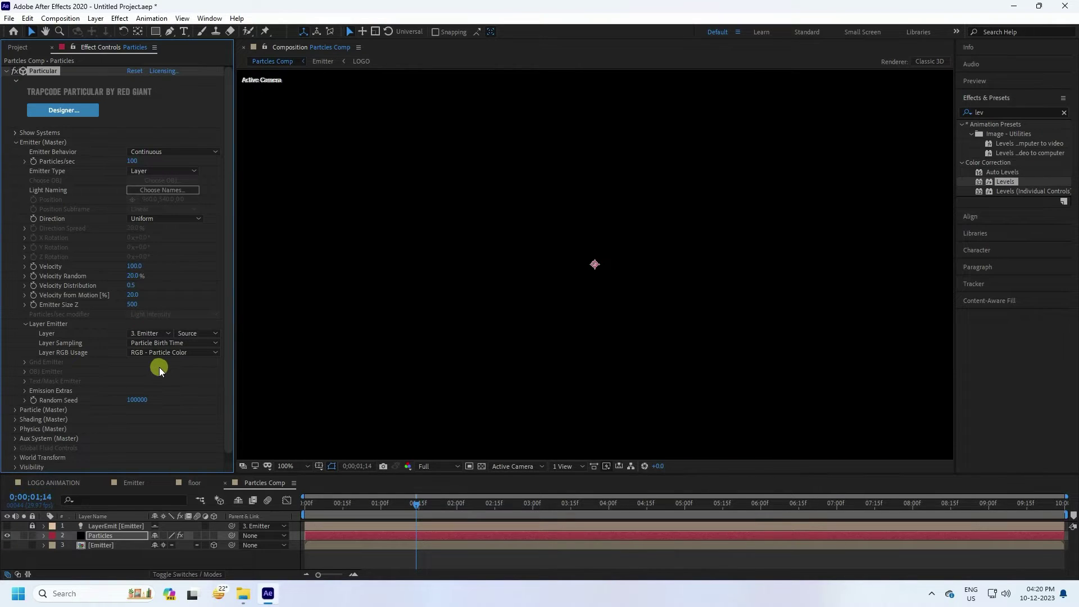
# Set Particular's Particles/sec to 500000.
pyautogui.click(134, 161)
pyautogui.write('500000')
pyautogui.press('Return')
pyautogui.scroll(-1, 540, 259)
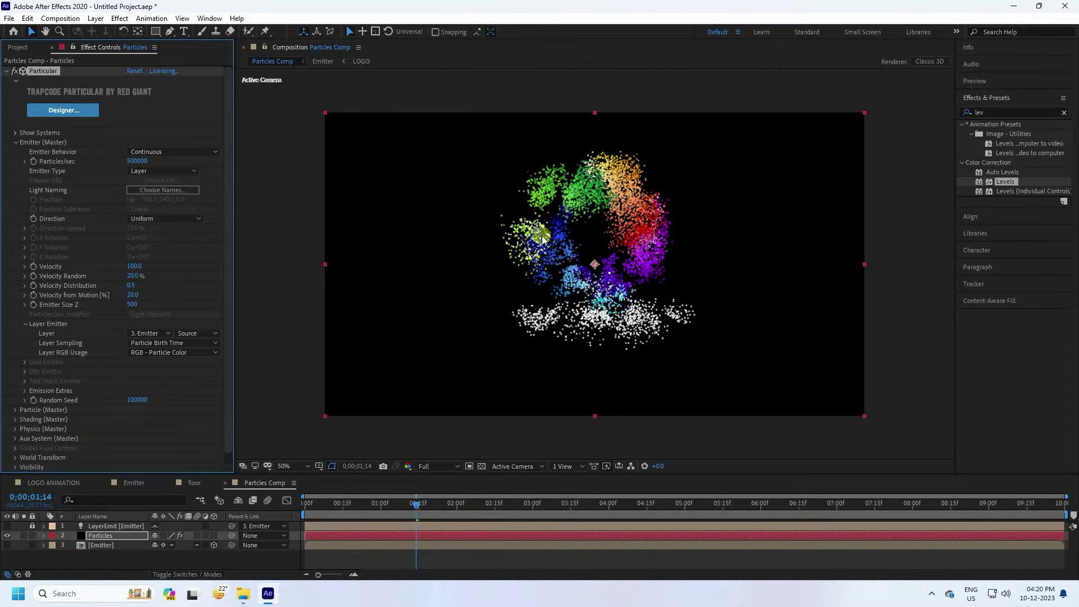
pyautogui.scroll(1, 624, 275)
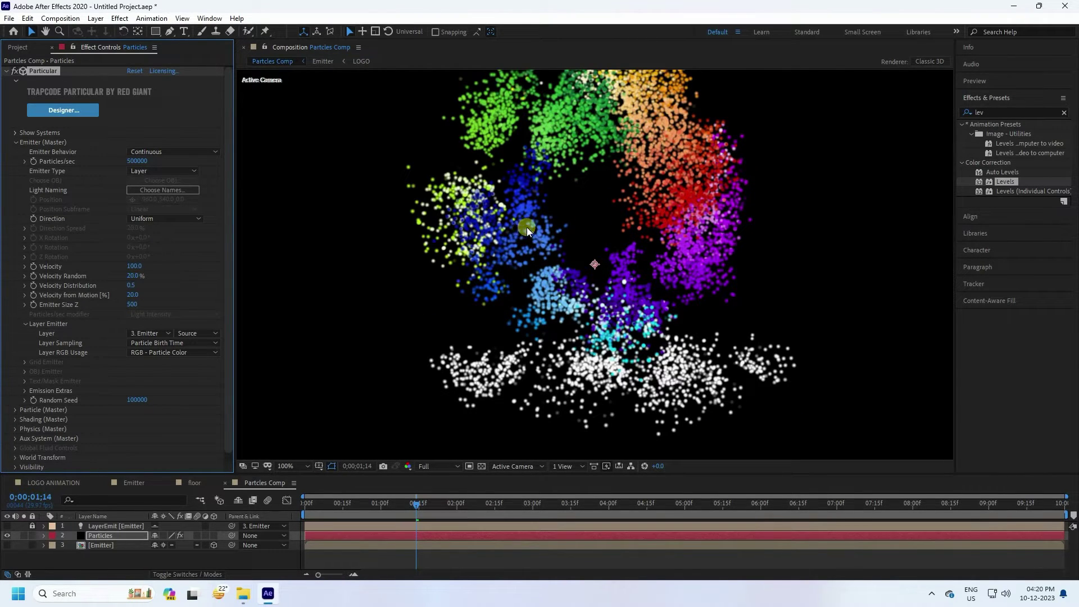
# Set emitter Velocity to 75 and Velocity Random to 50%.
pyautogui.click(135, 267)
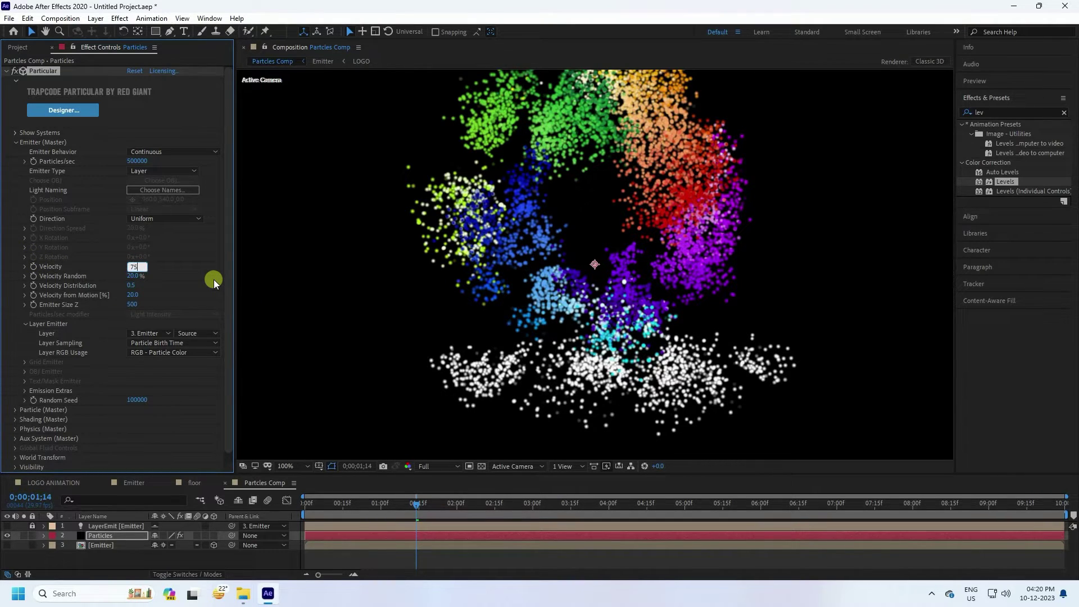
pyautogui.press('Return')
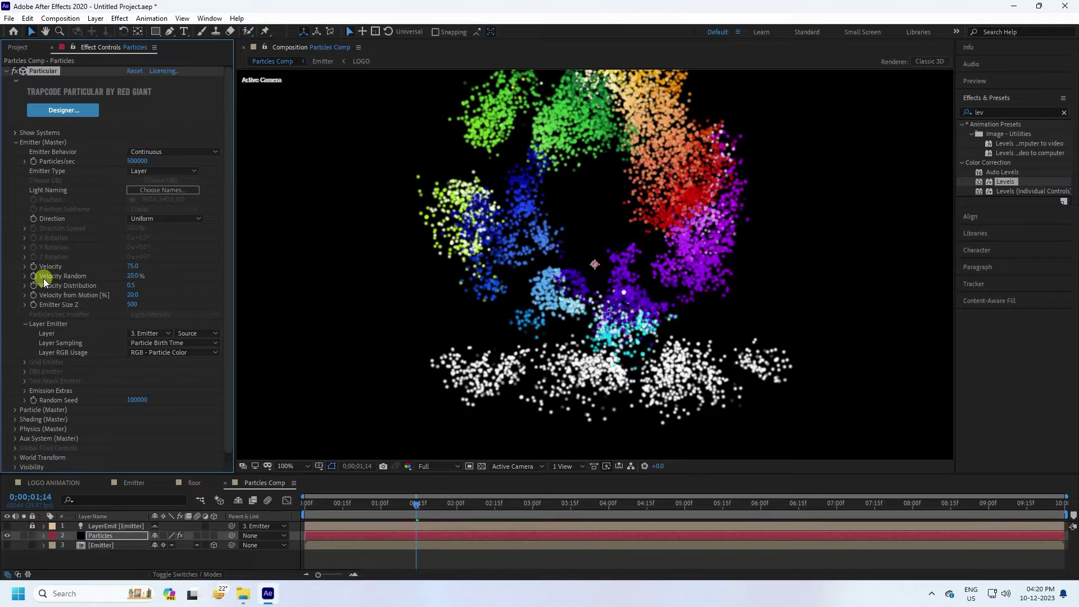
pyautogui.click(135, 276)
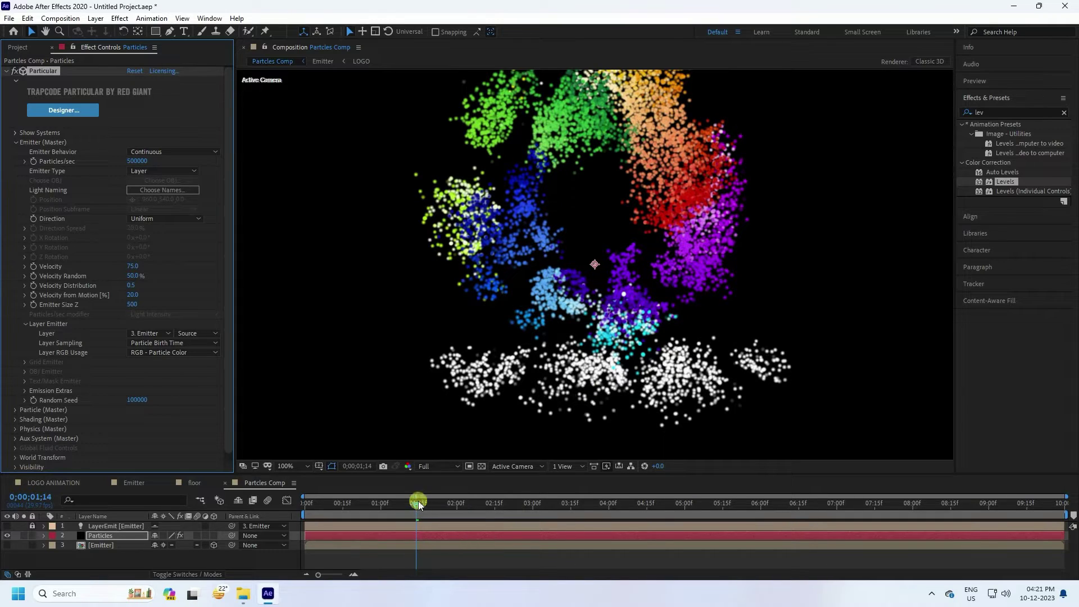
pyautogui.click(16, 143)
pyautogui.click(16, 152)
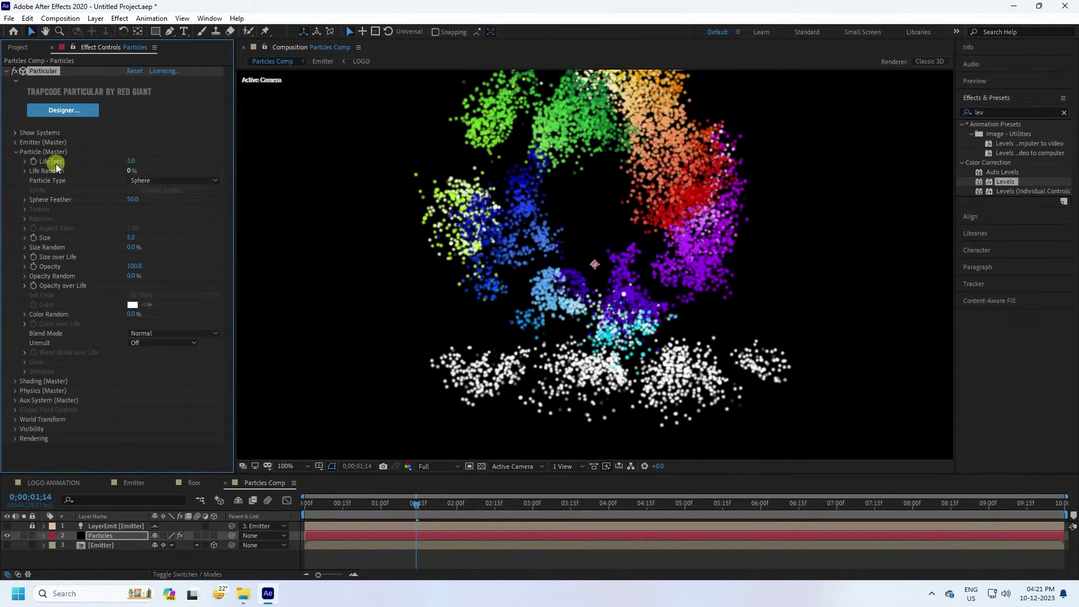
# Set particle Life to 1 second, Life Random to 100% and Sphere Feather to 0.
pyautogui.click(134, 162)
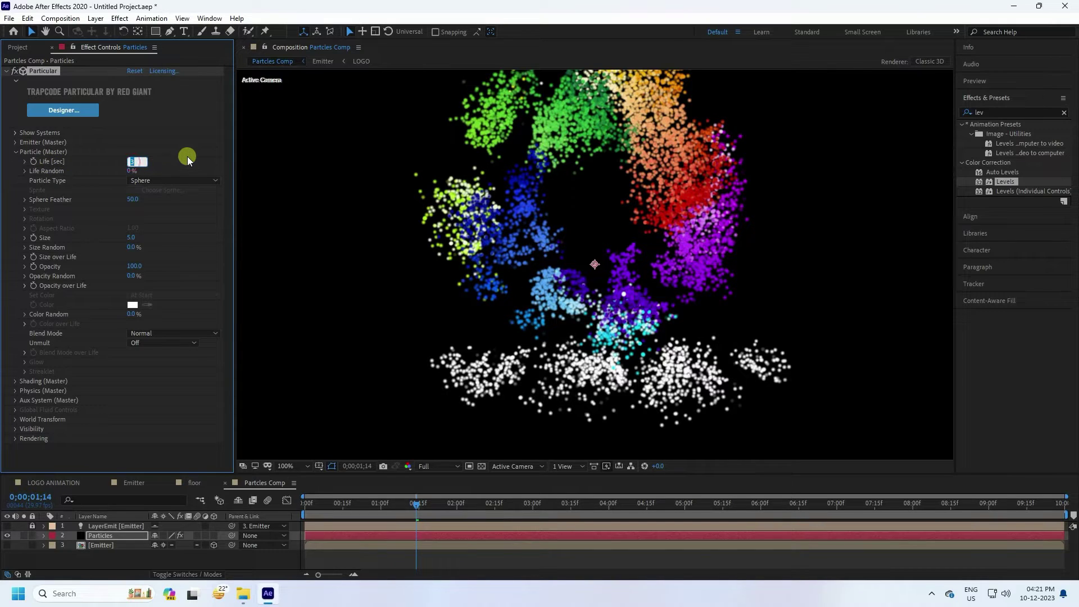
pyautogui.write('1')
pyautogui.press('Return')
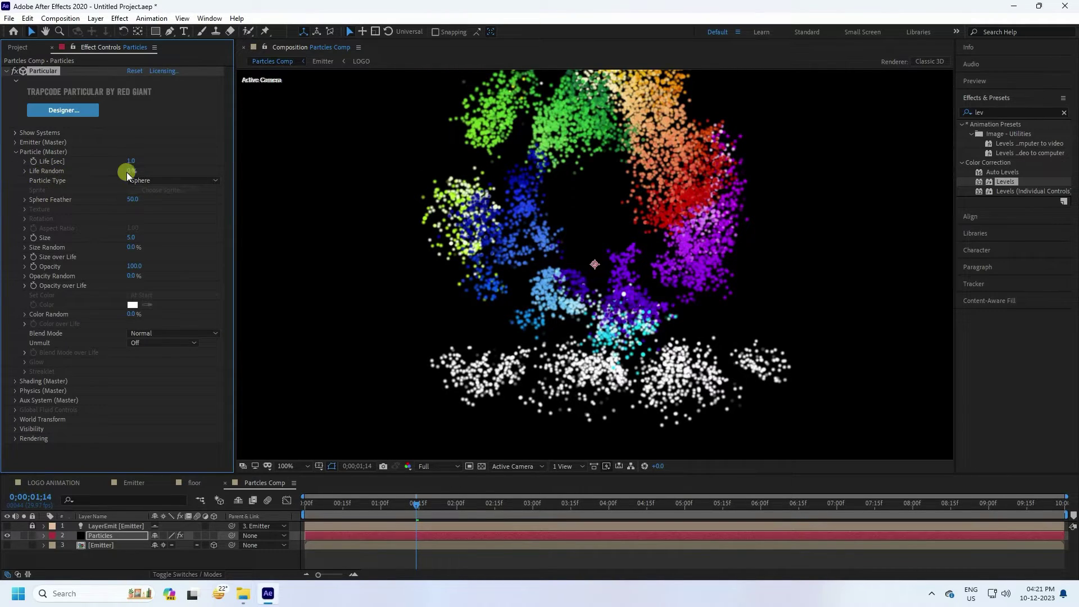
pyautogui.moveTo(130, 174); pyautogui.dragTo(238, 172)
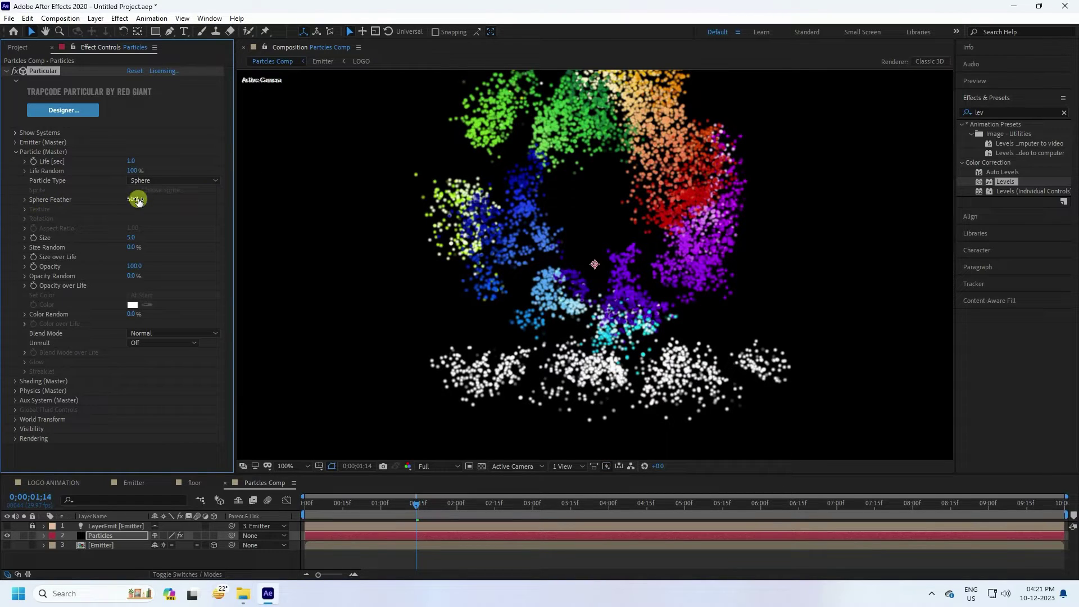
pyautogui.moveTo(134, 199); pyautogui.dragTo(66, 204)
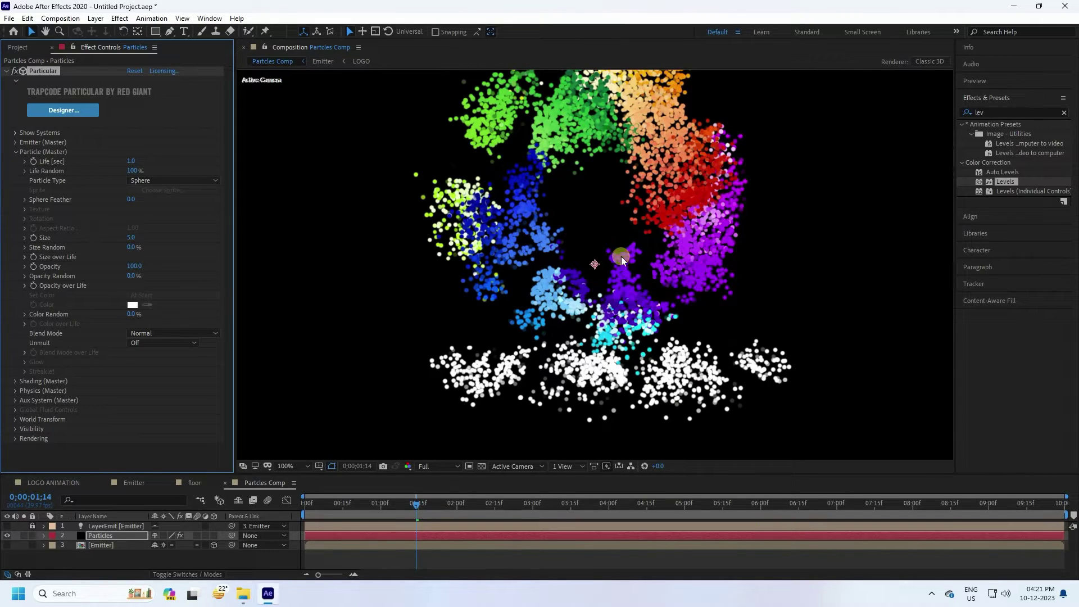
# Set particle Size to 15 with Size Random at 50%.
pyautogui.click(133, 238)
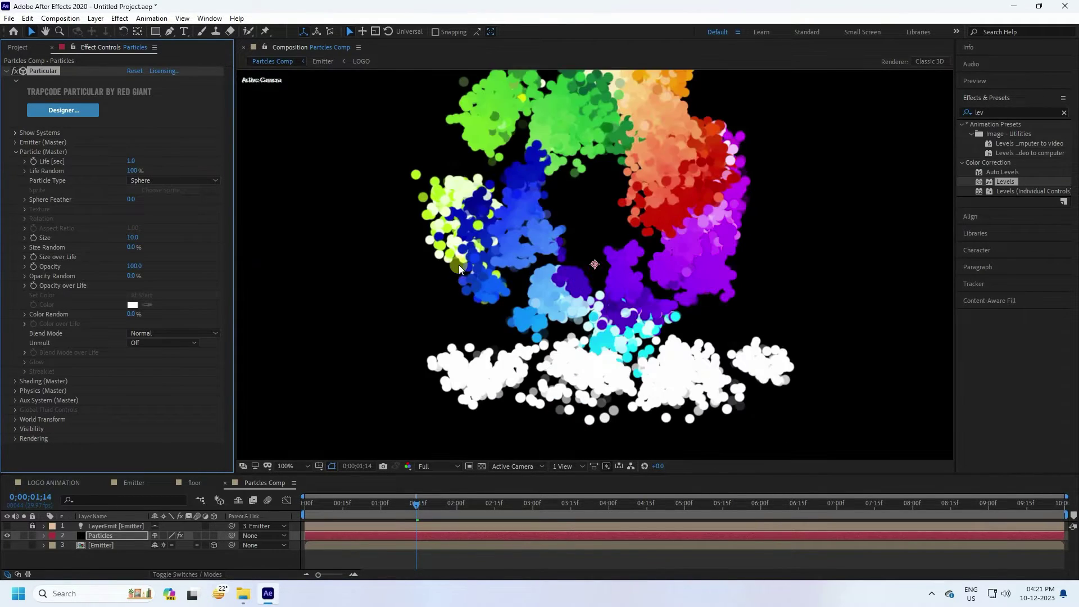
pyautogui.click(134, 238)
pyautogui.write('15')
pyautogui.press('Return')
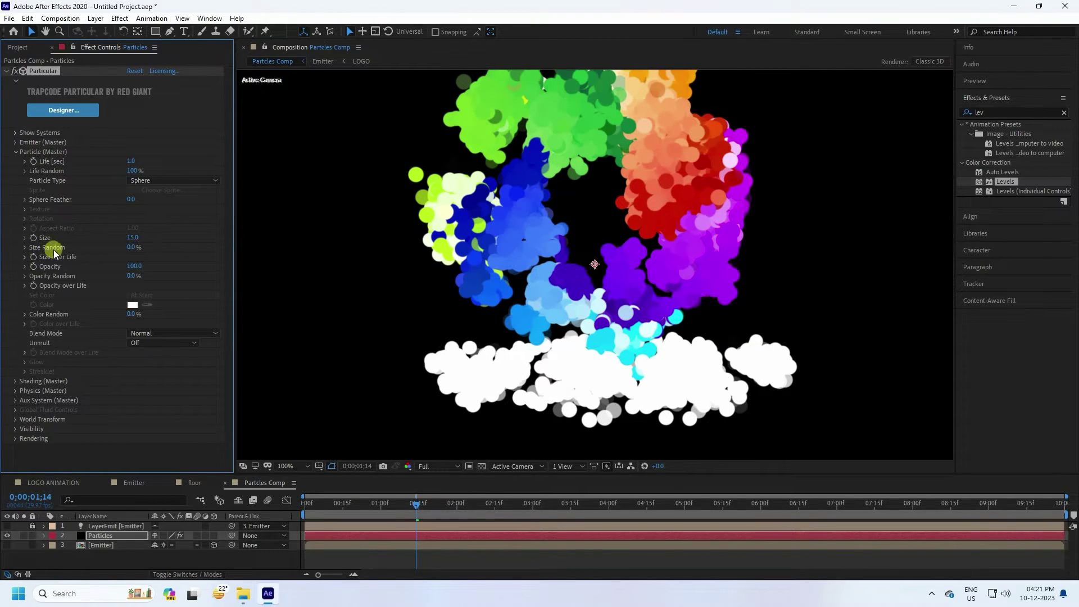
pyautogui.click(134, 248)
pyautogui.write('50')
pyautogui.press('Return')
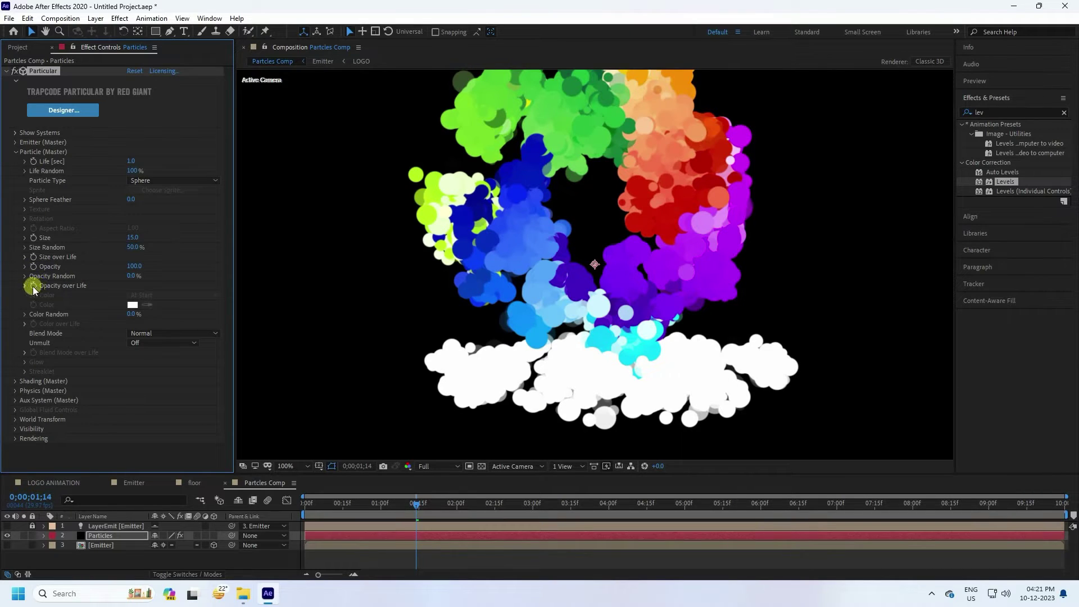
# Choose a grow-then-shrink Size over Life preset and preview the animation from the start.
pyautogui.click(25, 257)
pyautogui.click(180, 287)
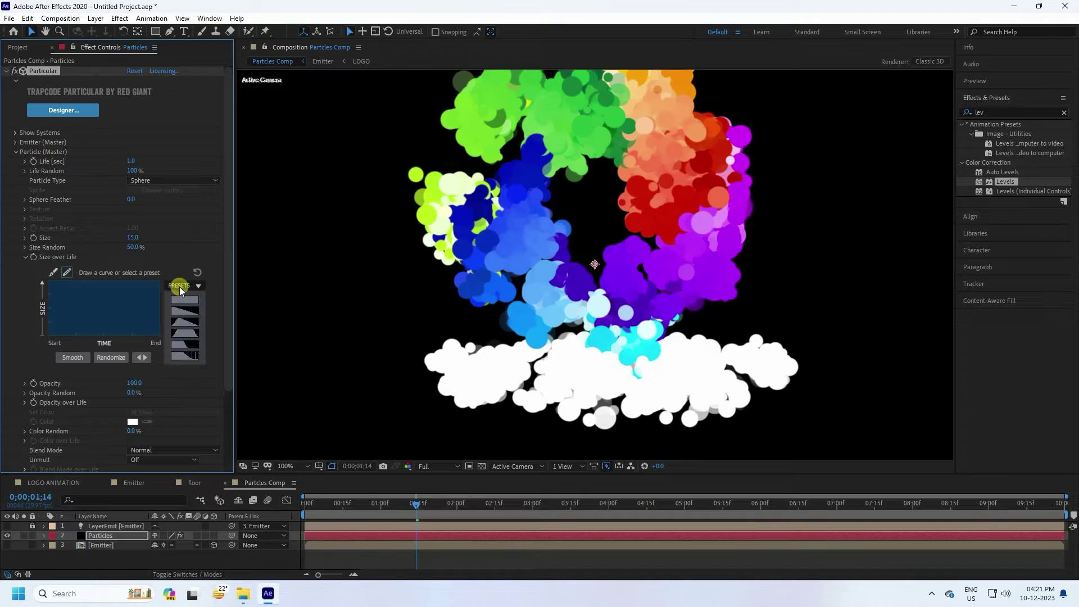
pyautogui.click(177, 322)
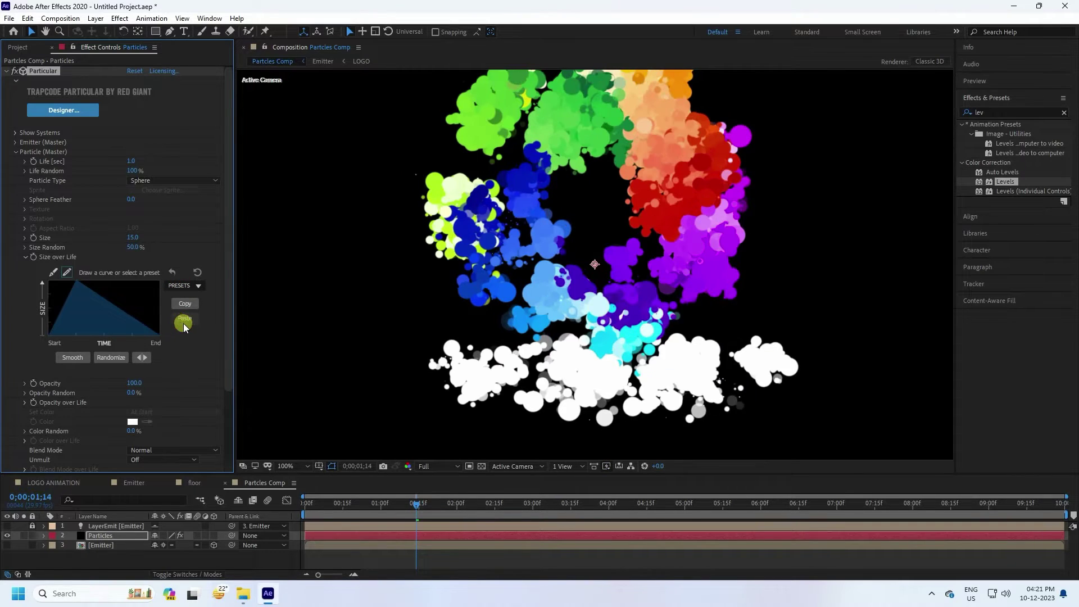
pyautogui.scroll(-2, 599, 264)
pyautogui.scroll(2, 615, 241)
pyautogui.moveTo(423, 521); pyautogui.dragTo(266, 525)
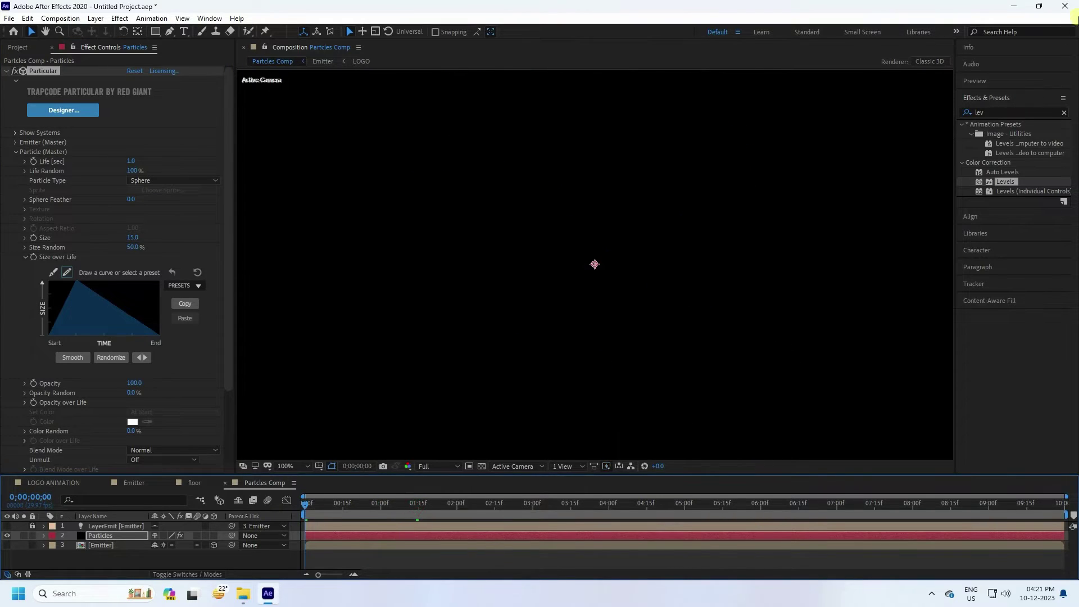
pyautogui.click(973, 81)
pyautogui.click(1012, 96)
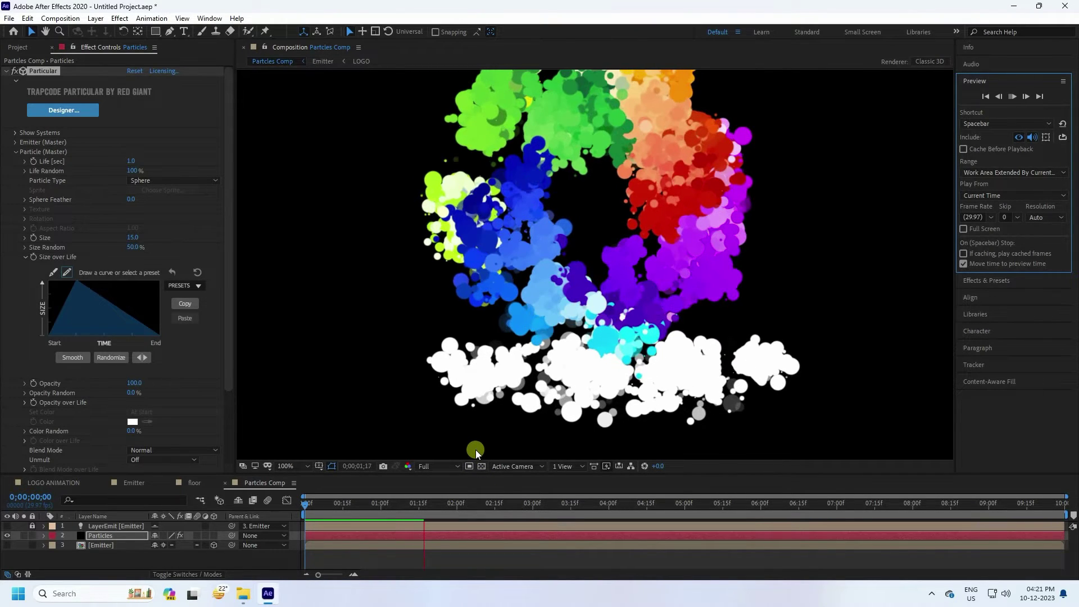
# Turn Shadowlet for Main and Shadowlet for Aux On under Shading, then preview.
pyautogui.click(16, 151)
pyautogui.click(16, 161)
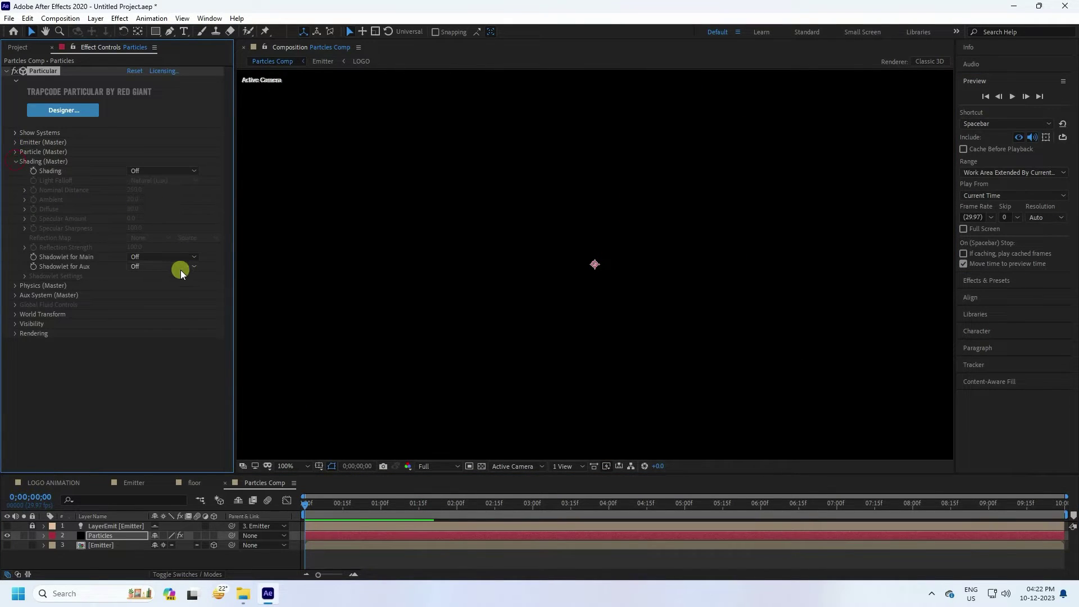
pyautogui.click(156, 281)
pyautogui.click(152, 291)
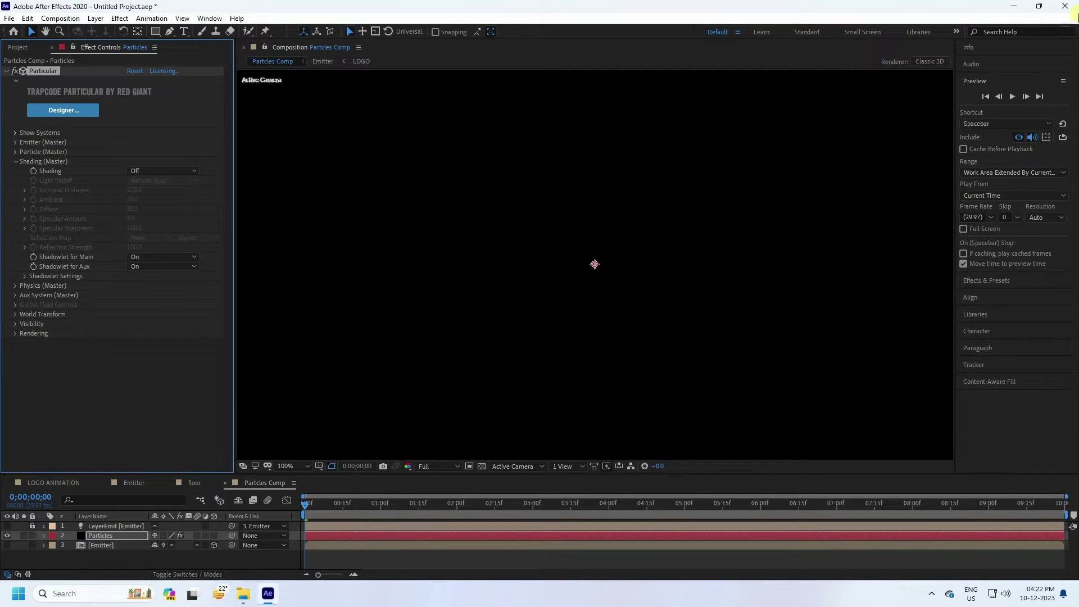
pyautogui.click(1013, 96)
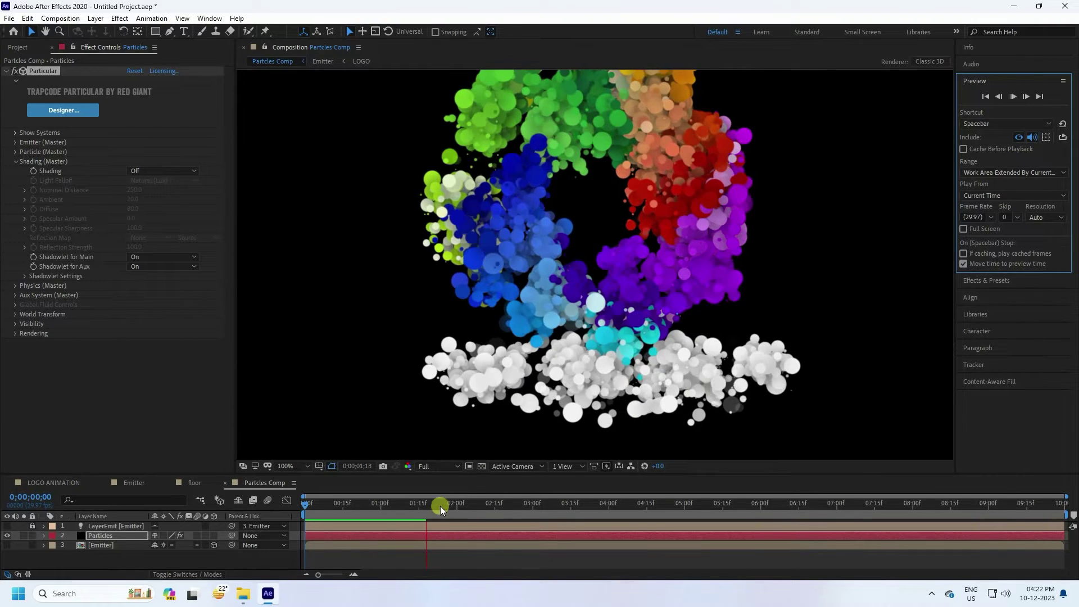
# Search 'glow' in Effects & Presets and apply Glow to the Particles layer.
pyautogui.moveTo(443, 505); pyautogui.dragTo(475, 504)
pyautogui.click(986, 280)
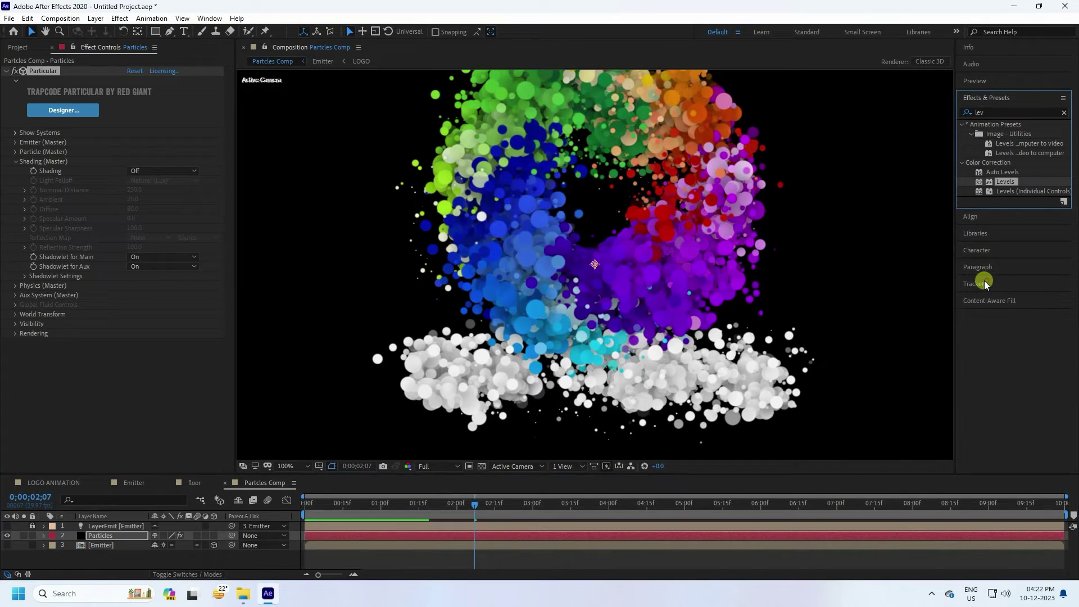
pyautogui.click(987, 110)
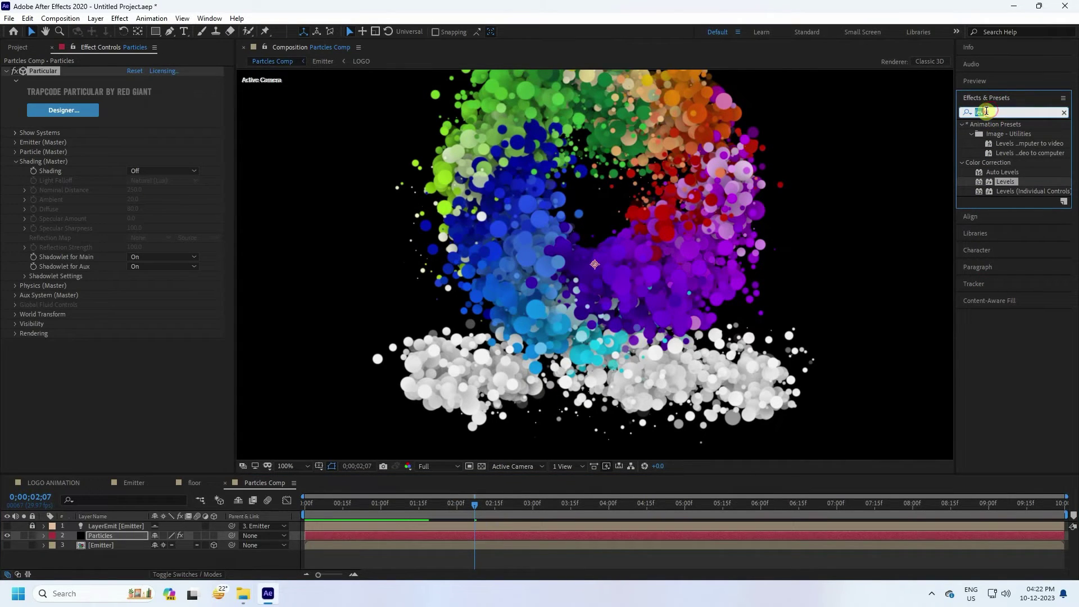
pyautogui.write('glow')
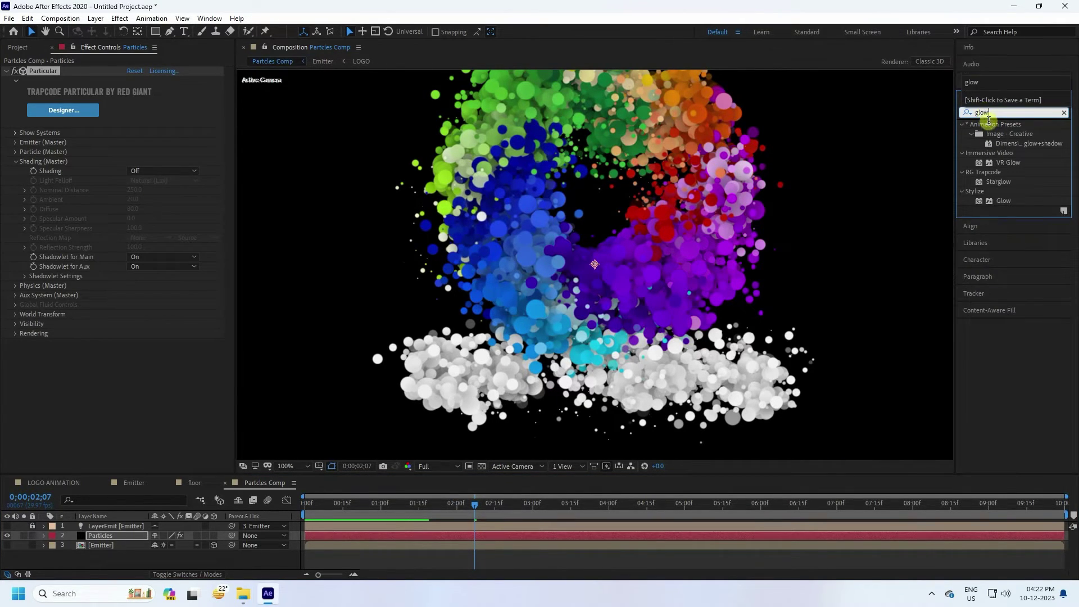
pyautogui.moveTo(1001, 203); pyautogui.dragTo(101, 536)
pyautogui.click(15, 130)
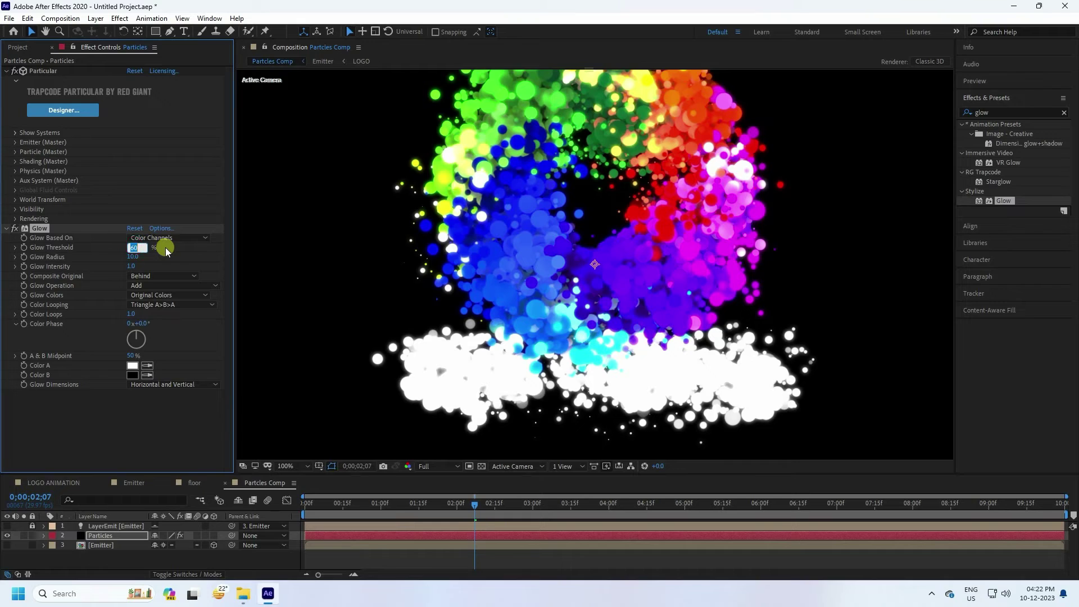
# Set Glow Threshold to 80%, Glow Radius to 100 and Glow Intensity to 2.
pyautogui.write('80')
pyautogui.press('Return')
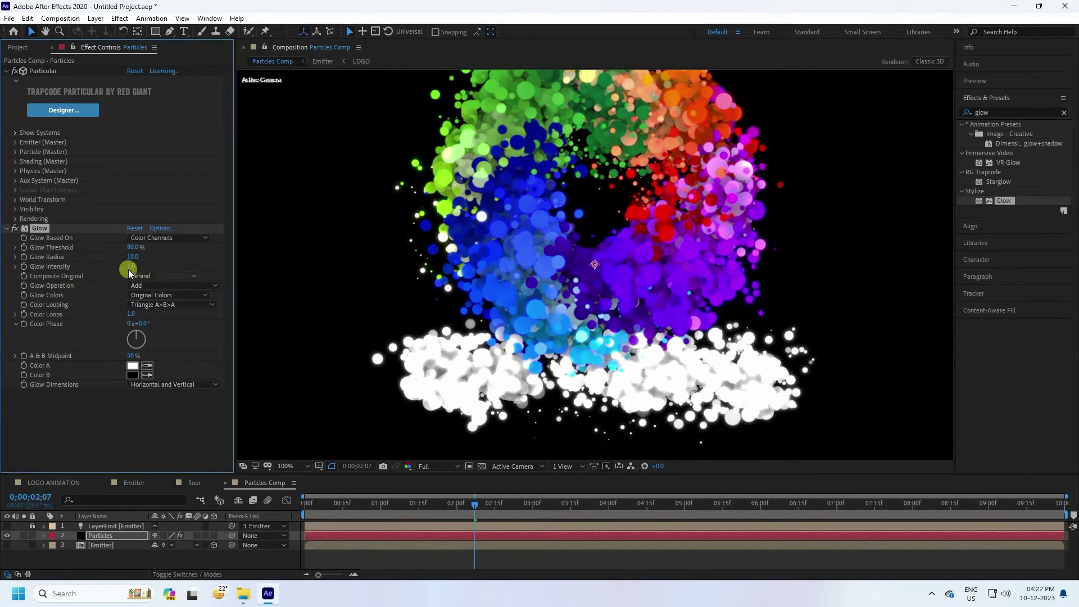
pyautogui.click(140, 257)
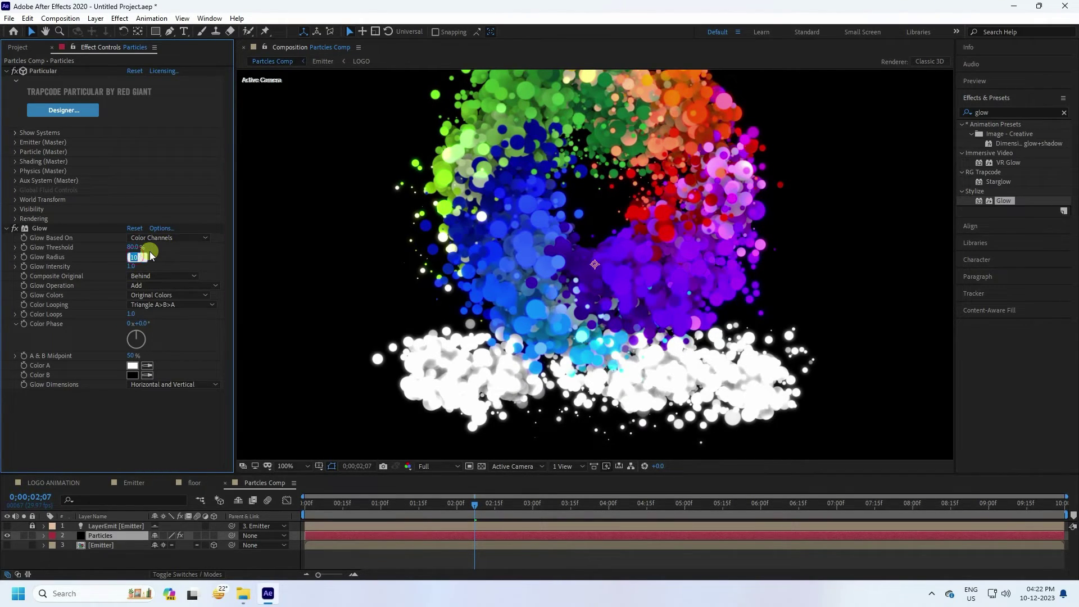
pyautogui.write('100')
pyautogui.press('Return')
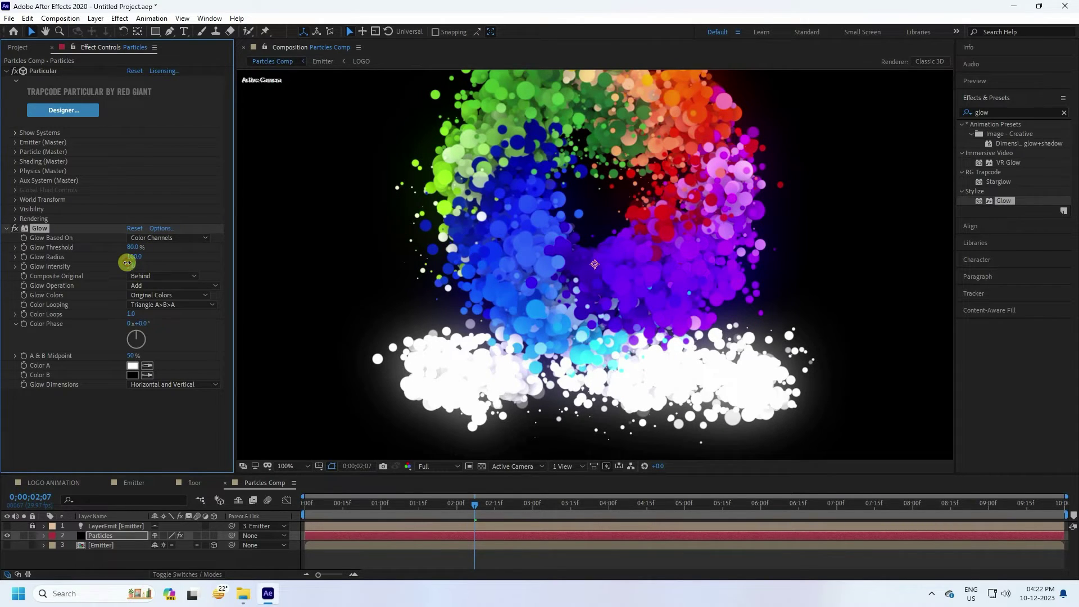
pyautogui.click(128, 265)
pyautogui.press('Return')
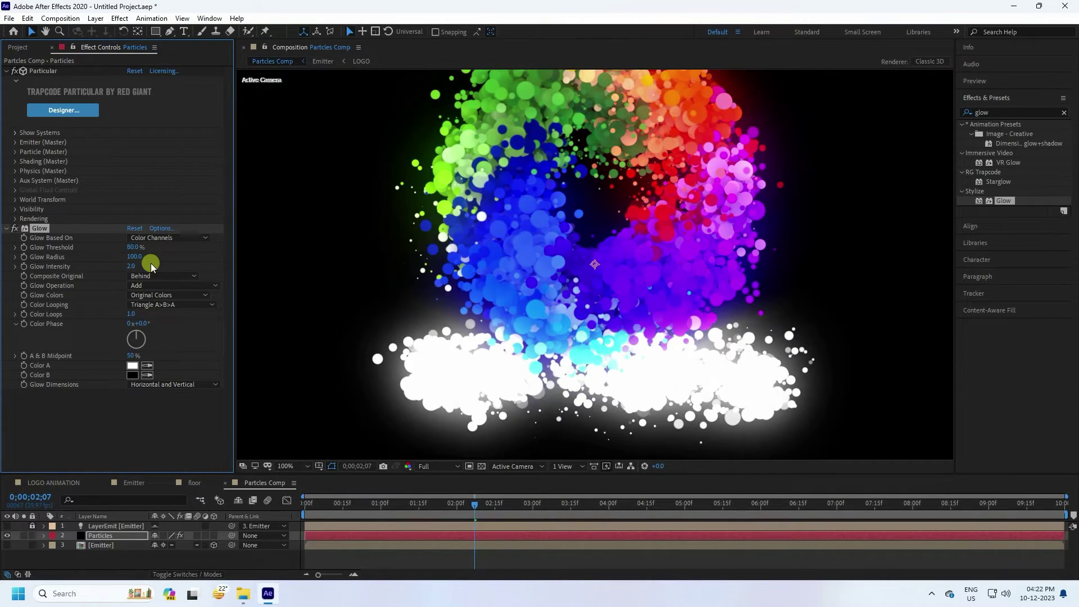
pyautogui.press(',')
pyautogui.press(',')
pyautogui.press('.')
pyautogui.press('.')
pyautogui.click(1000, 112)
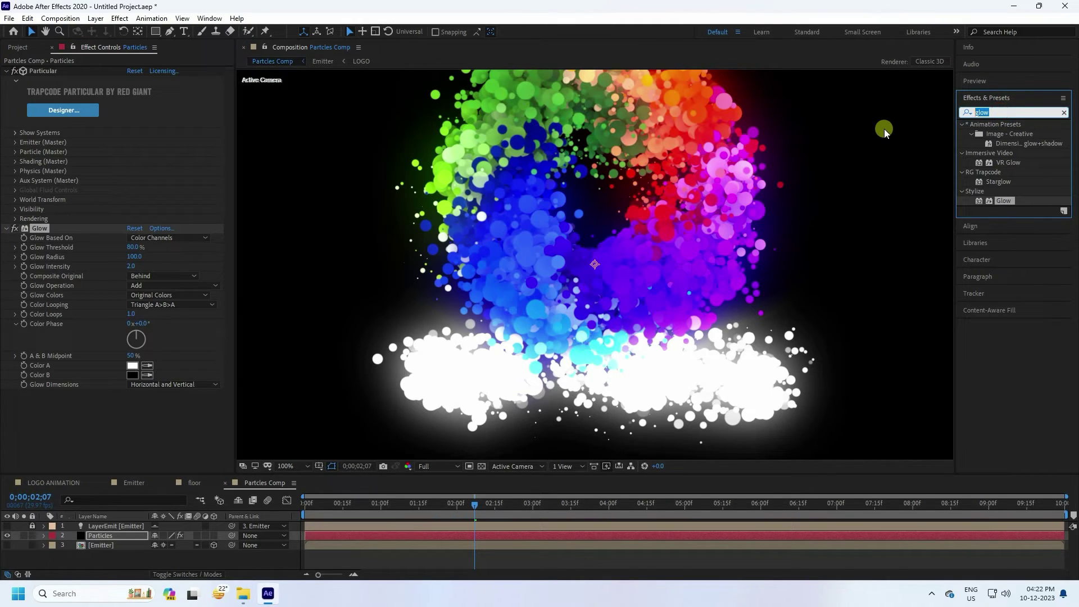
pyautogui.write('ex')
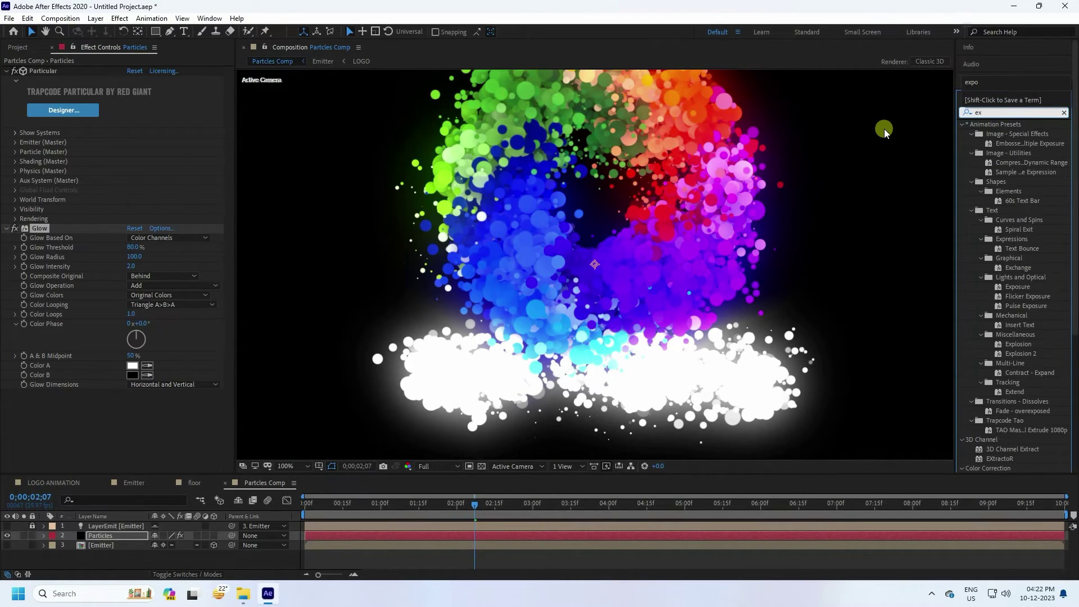
pyautogui.write('po')
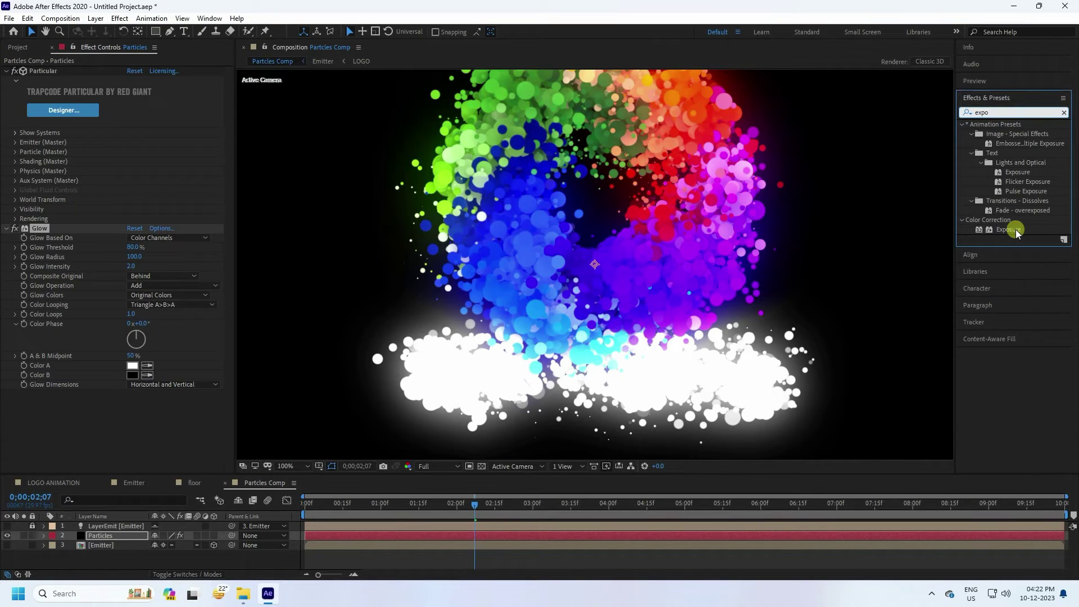
# Apply Exposure to the Particles layer with an exposure of 1.
pyautogui.moveTo(1017, 229); pyautogui.dragTo(113, 537)
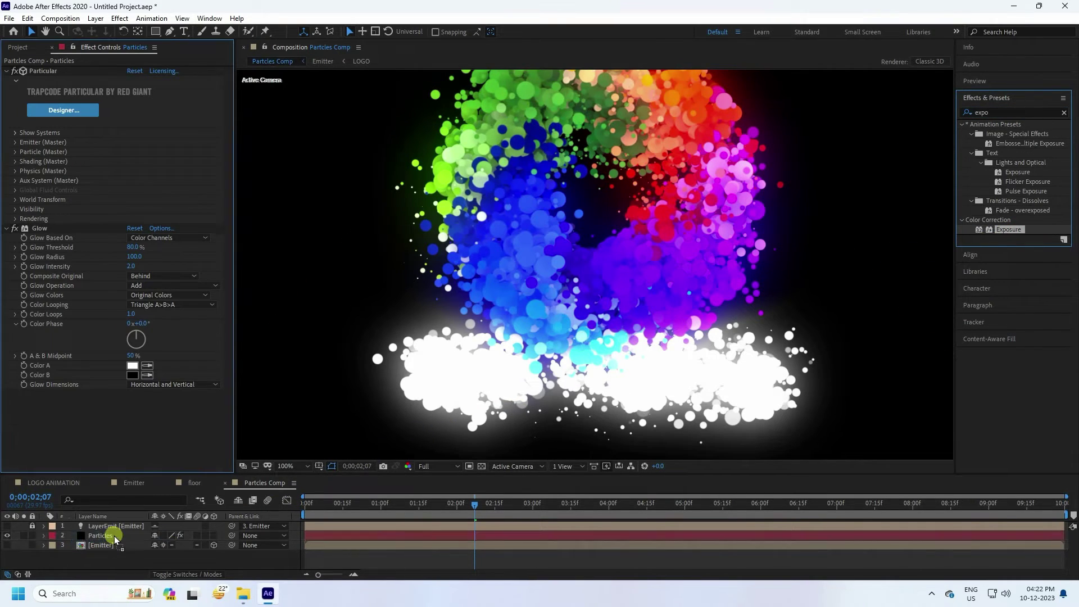
pyautogui.click(133, 411)
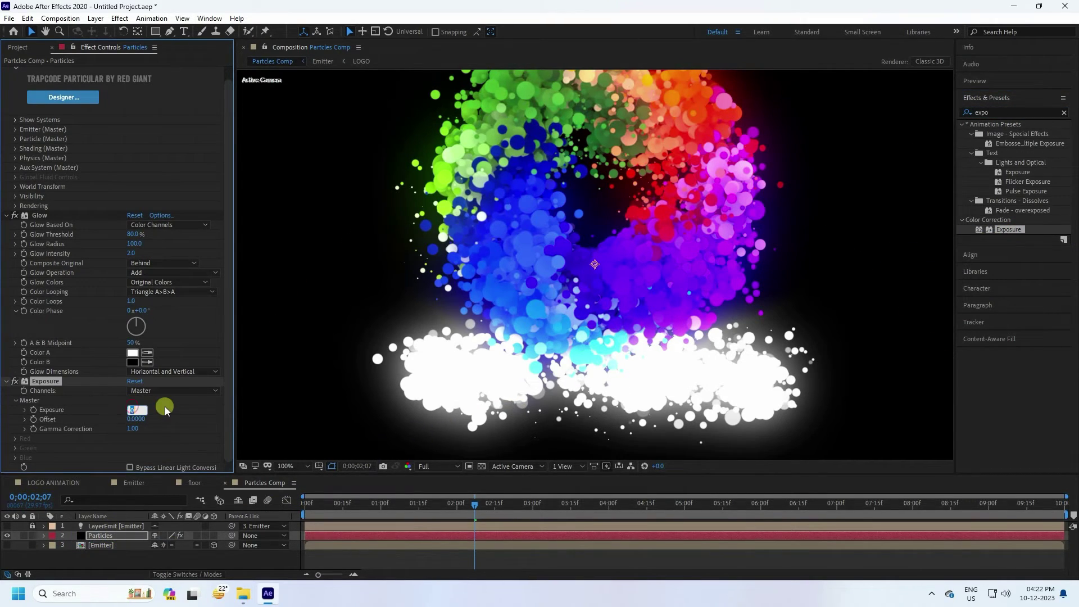
pyautogui.press('Return')
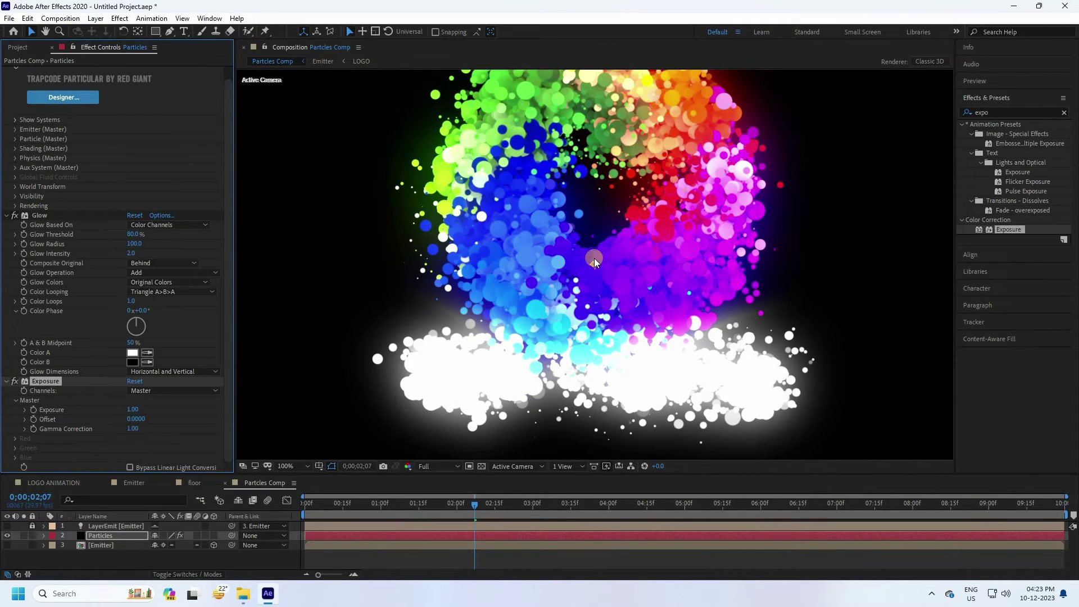
# Add Sharpen to the Particles layer with Sharpen Amount 50, then return to frame 0.
pyautogui.click(1002, 112)
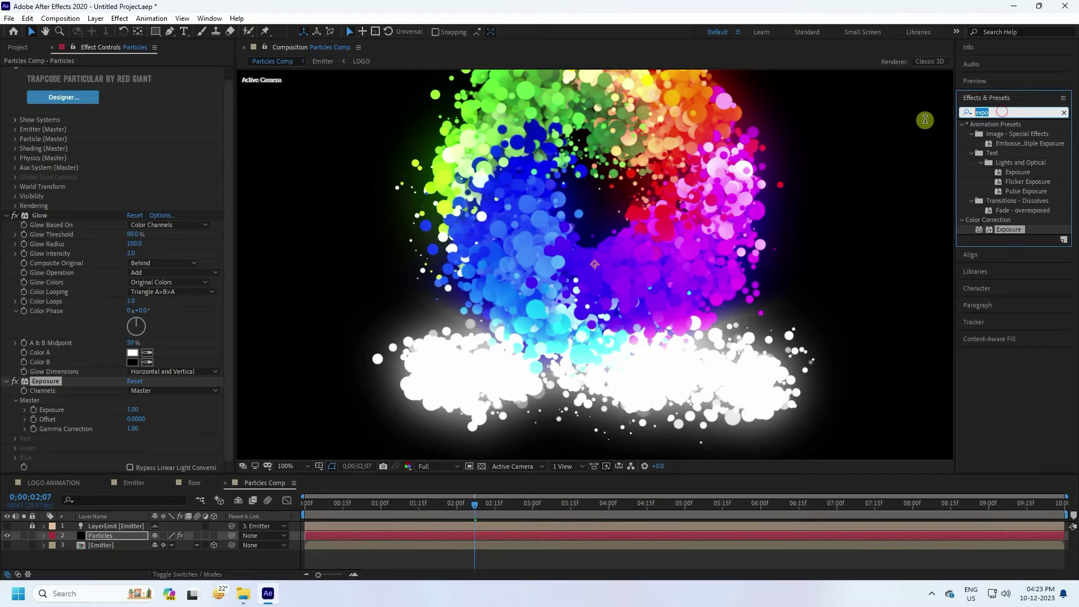
pyautogui.write('shar')
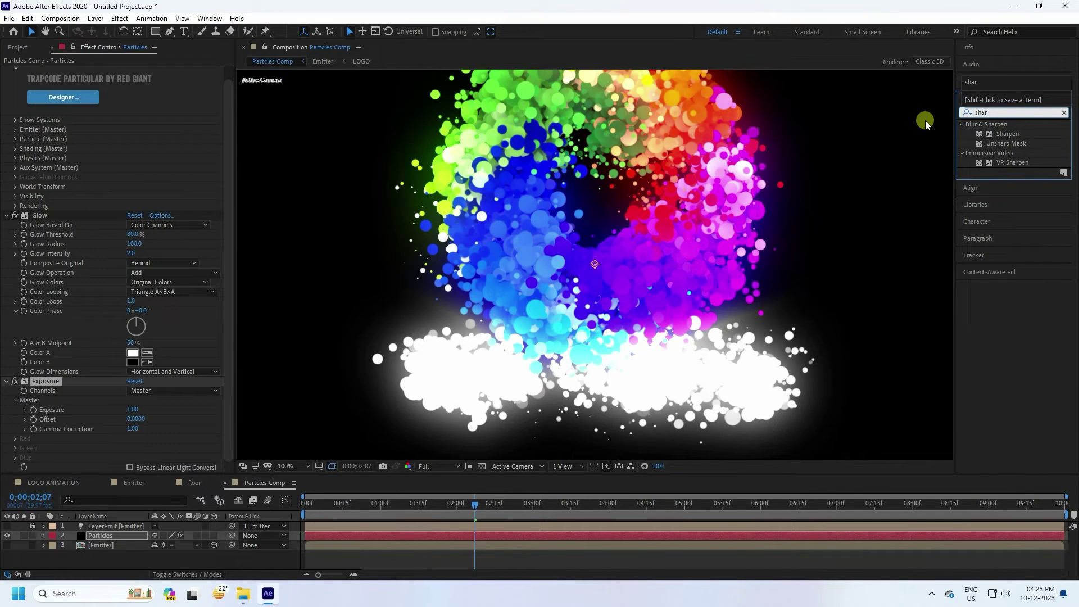
pyautogui.moveTo(1006, 134); pyautogui.dragTo(94, 536)
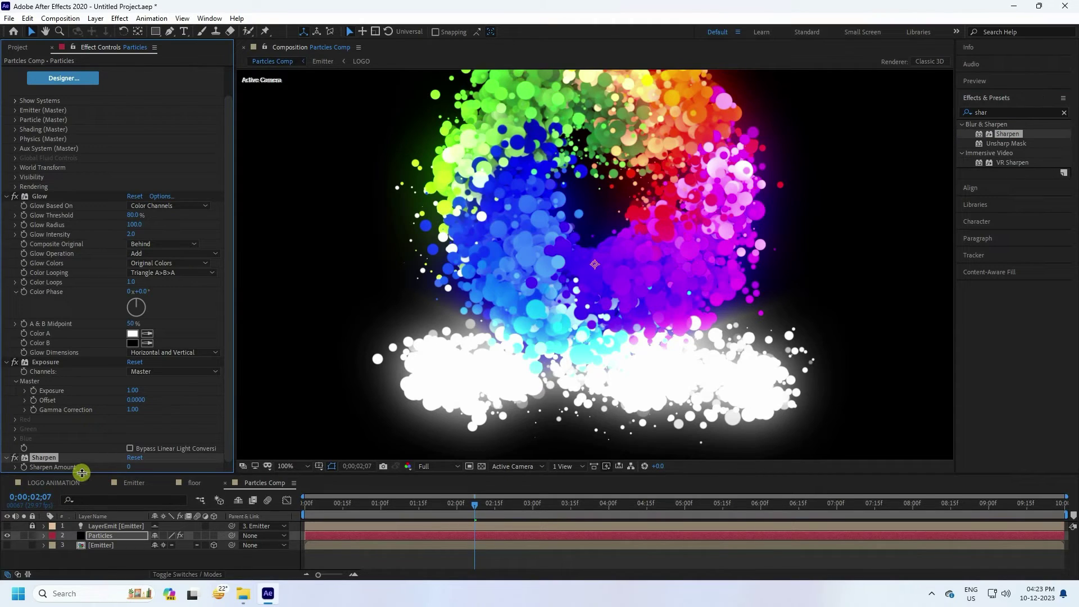
pyautogui.click(131, 466)
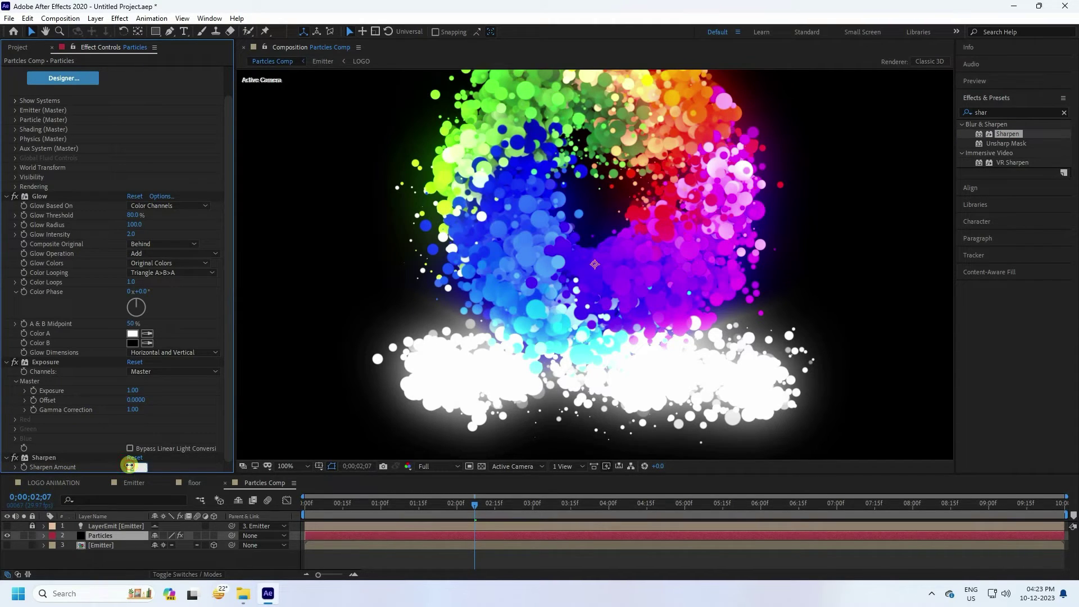
pyautogui.write('50')
pyautogui.press('Return')
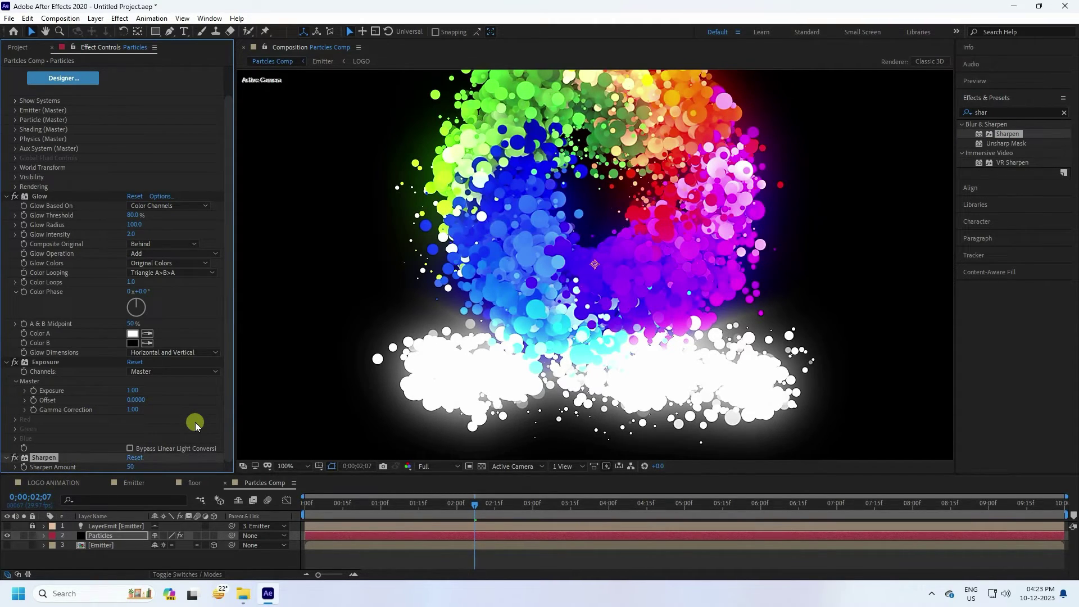
pyautogui.moveTo(475, 508); pyautogui.dragTo(191, 544)
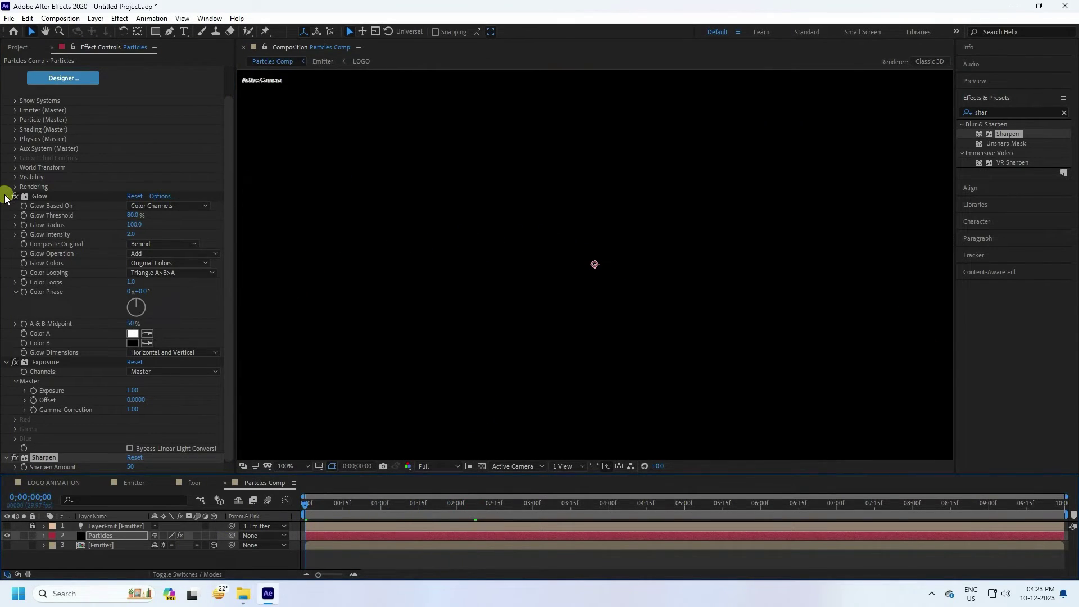
# Collapse the Glow and Exposure settings and preview the glowing, sharpened particle burst.
pyautogui.click(6, 197)
pyautogui.click(6, 238)
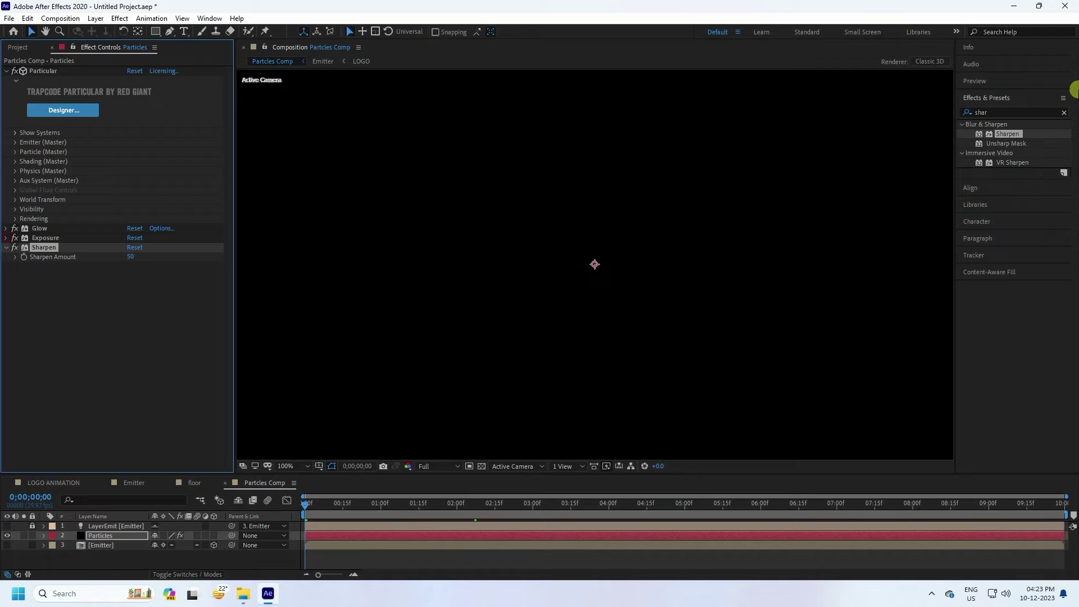
pyautogui.click(979, 80)
pyautogui.click(1012, 96)
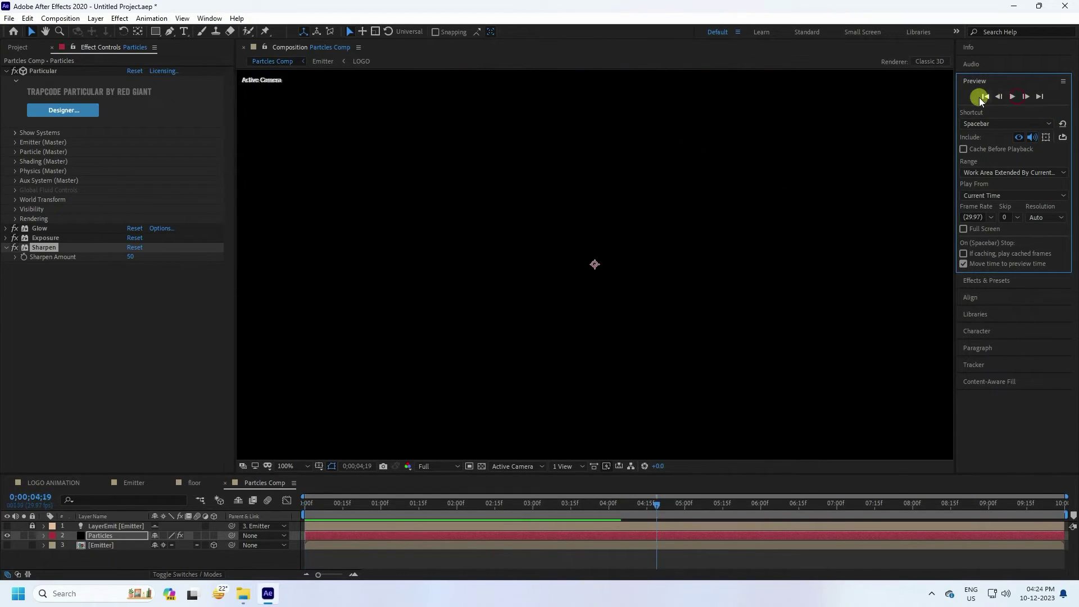
pyautogui.click(1012, 97)
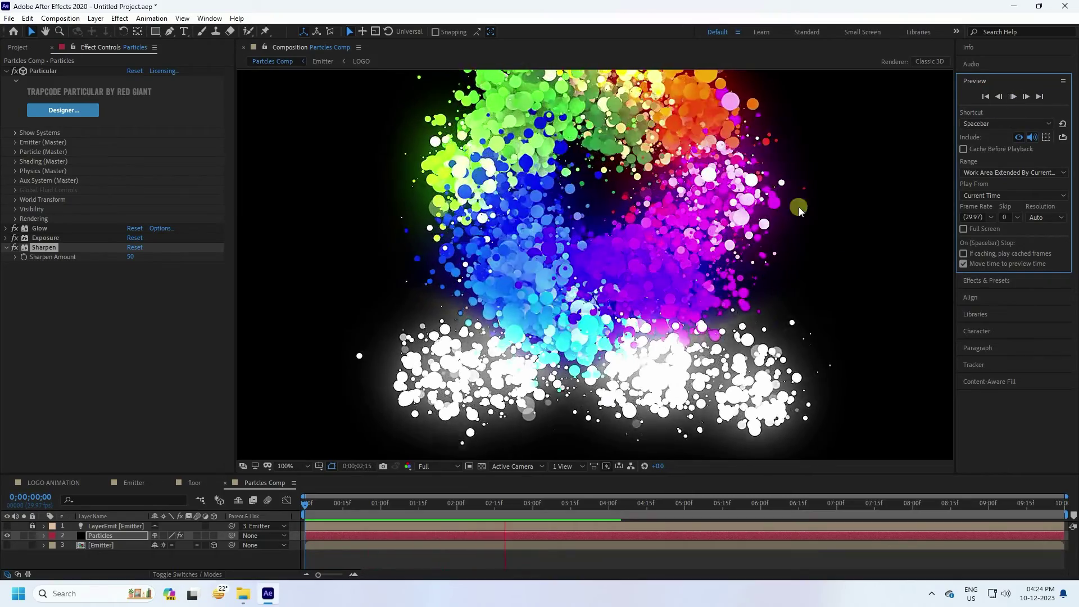
pyautogui.click(1012, 97)
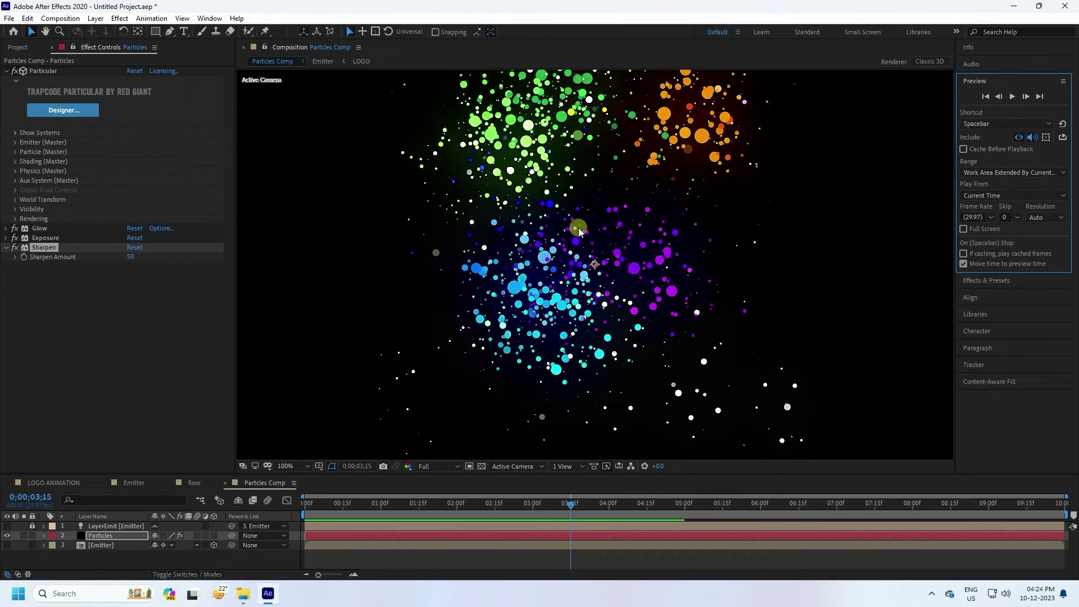
pyautogui.click(17, 47)
# Place LOGO ANIMATION below Emitter in Partcles Comp, starting at 0;00;00;15.
pyautogui.click(59, 204)
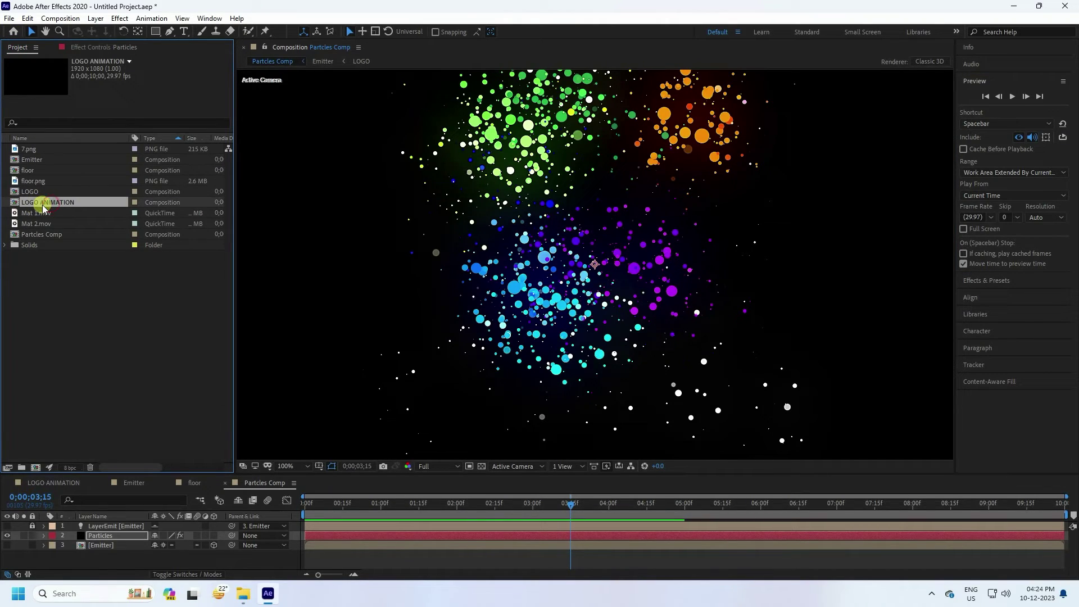
pyautogui.moveTo(30, 205); pyautogui.dragTo(145, 556)
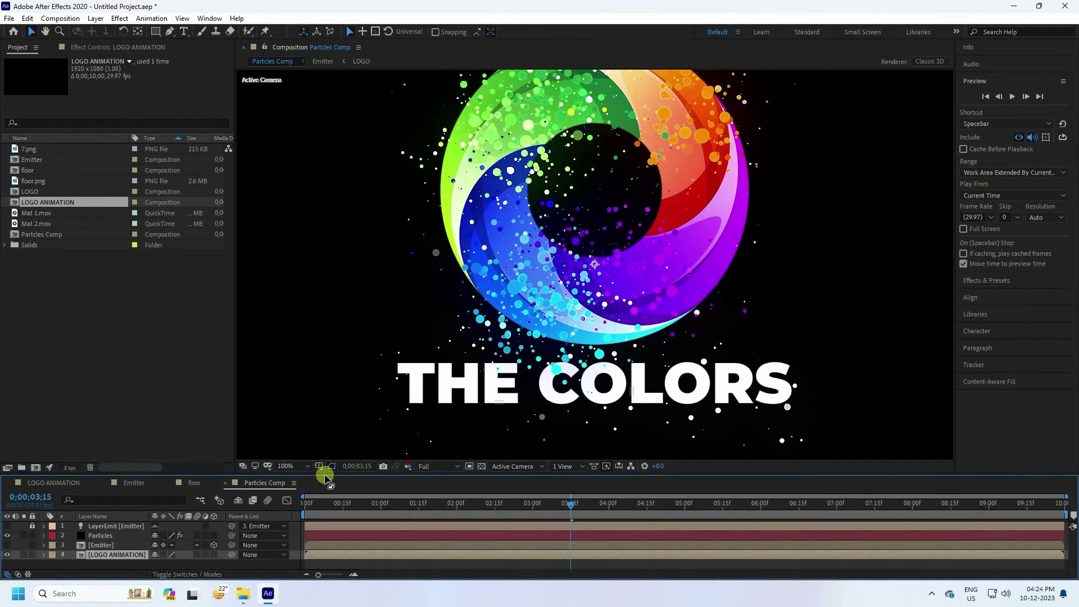
pyautogui.moveTo(324, 478); pyautogui.dragTo(326, 456)
pyautogui.moveTo(352, 486); pyautogui.dragTo(343, 484)
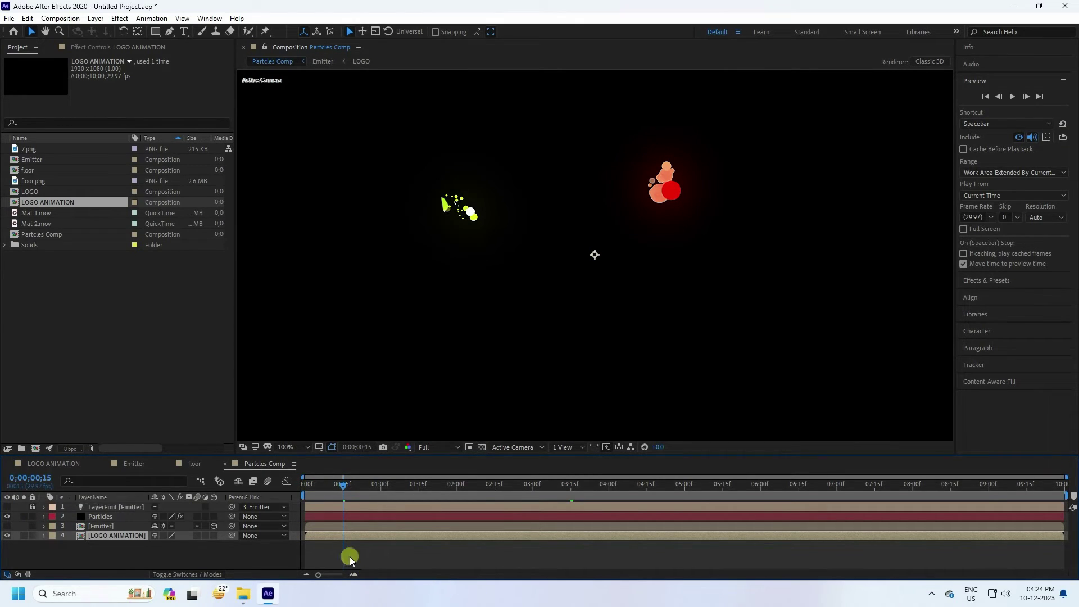
pyautogui.moveTo(317, 534); pyautogui.dragTo(342, 538)
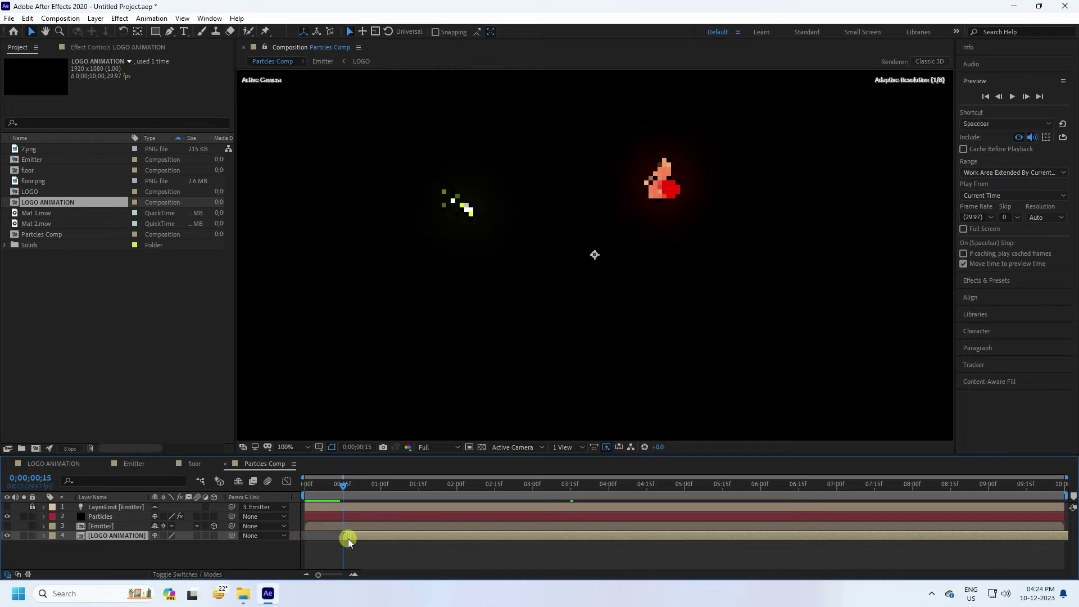
# Preview Partcles Comp from frame 0 at Fit magnification, watching particles resolve into THE COLORS.
pyautogui.moveTo(349, 488); pyautogui.dragTo(277, 494)
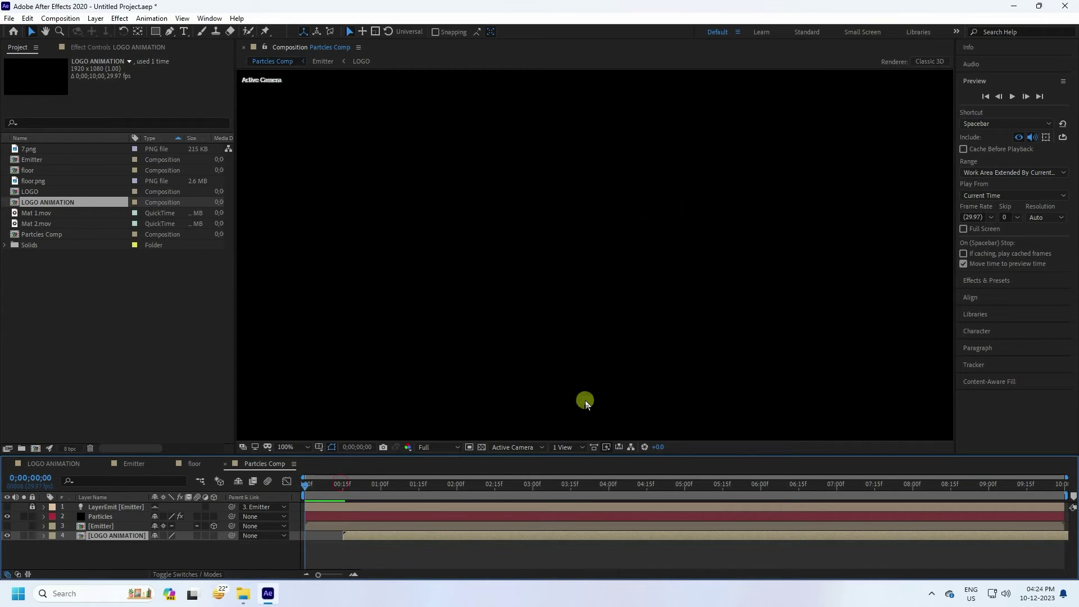
pyautogui.click(1012, 96)
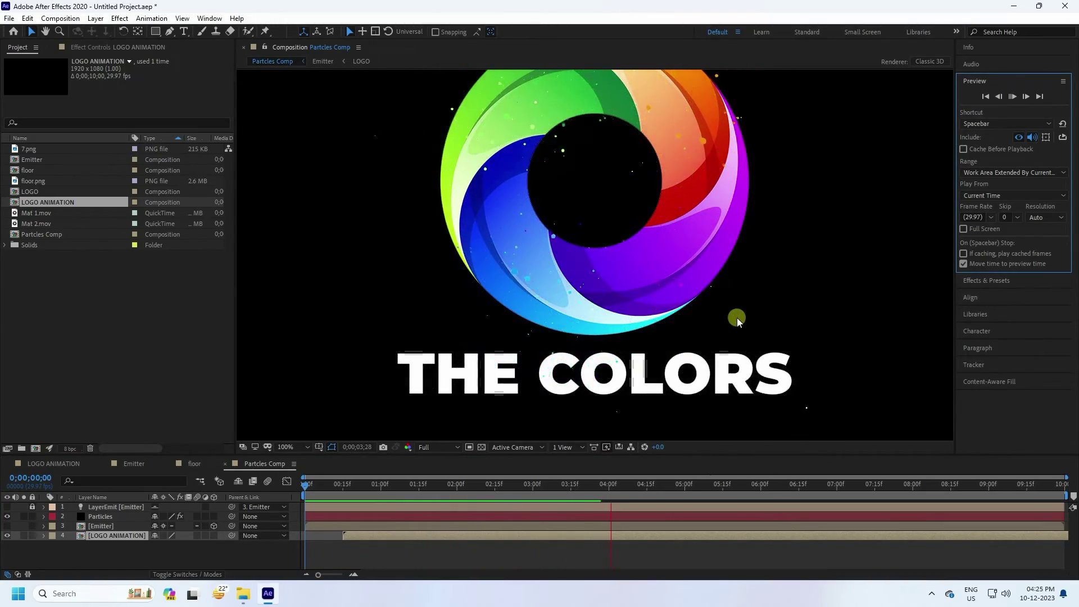
pyautogui.click(984, 97)
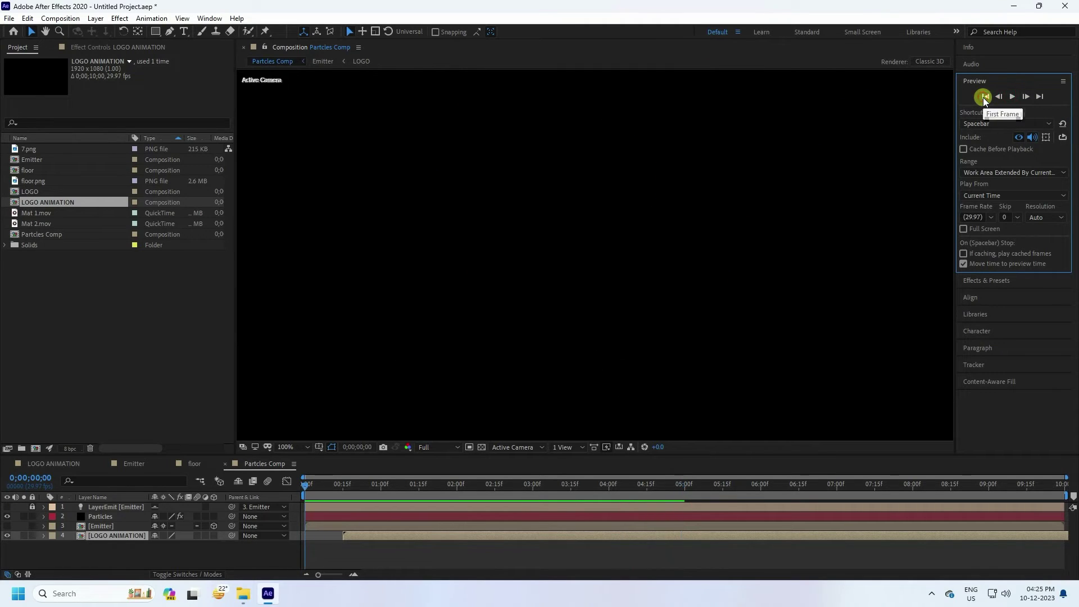
pyautogui.click(1012, 97)
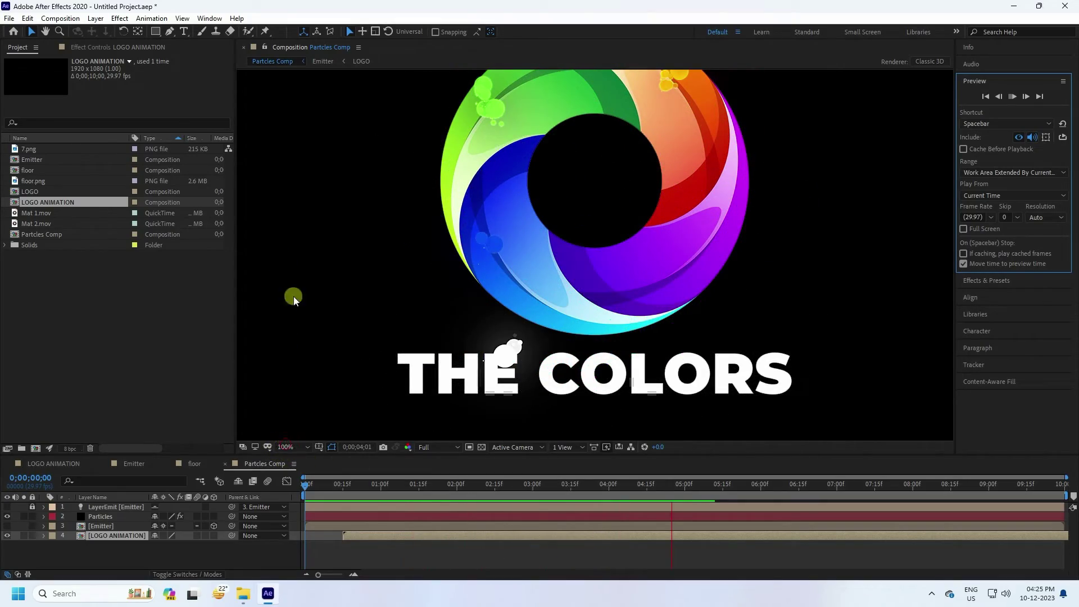
pyautogui.click(303, 433)
pyautogui.click(292, 447)
pyautogui.click(290, 261)
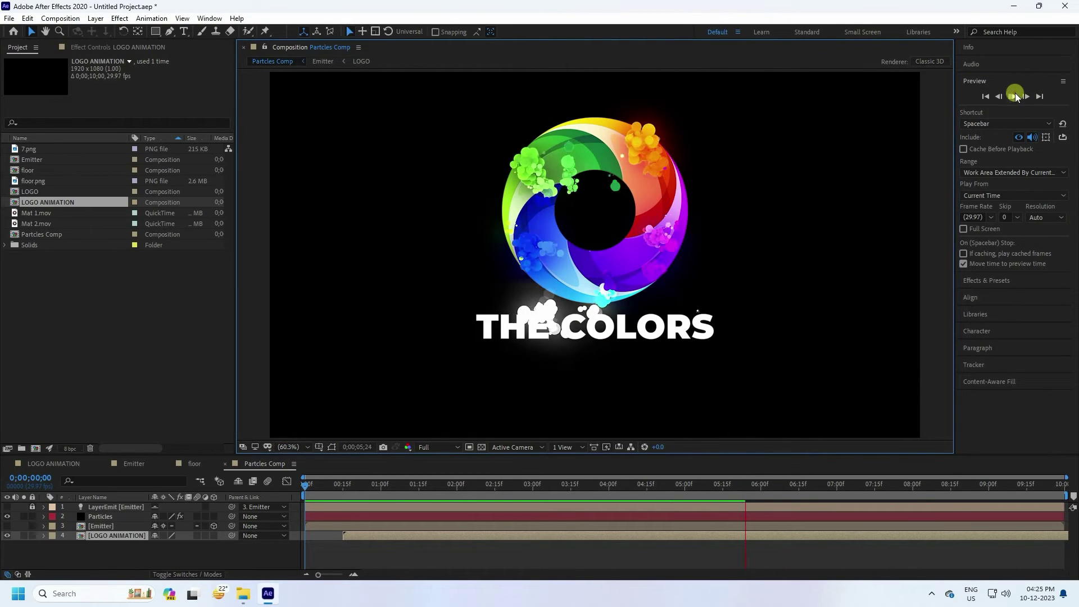
pyautogui.click(1013, 96)
pyautogui.click(987, 96)
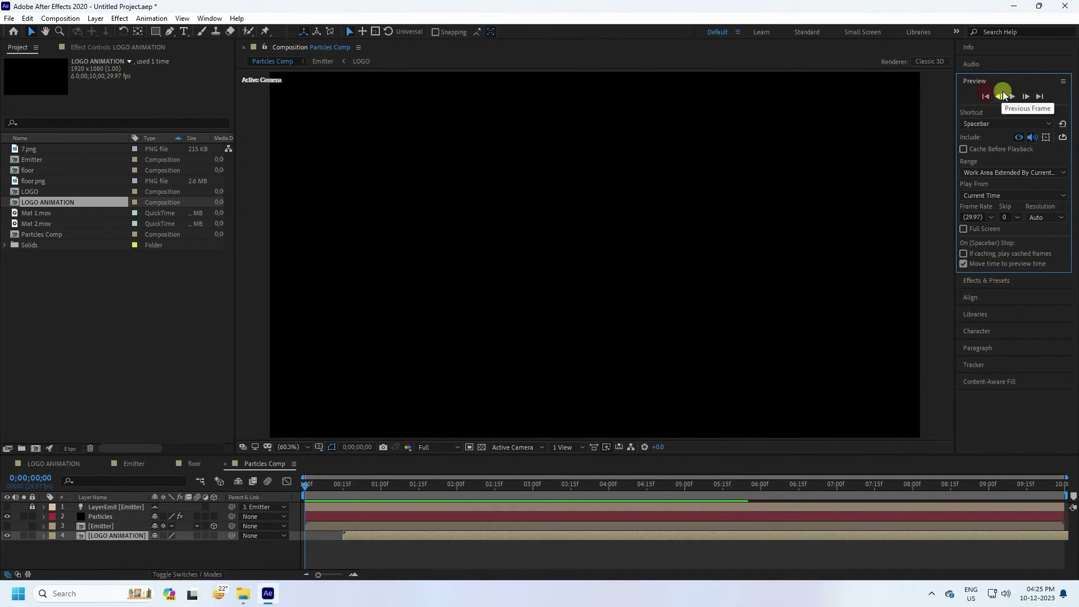
pyautogui.click(1012, 98)
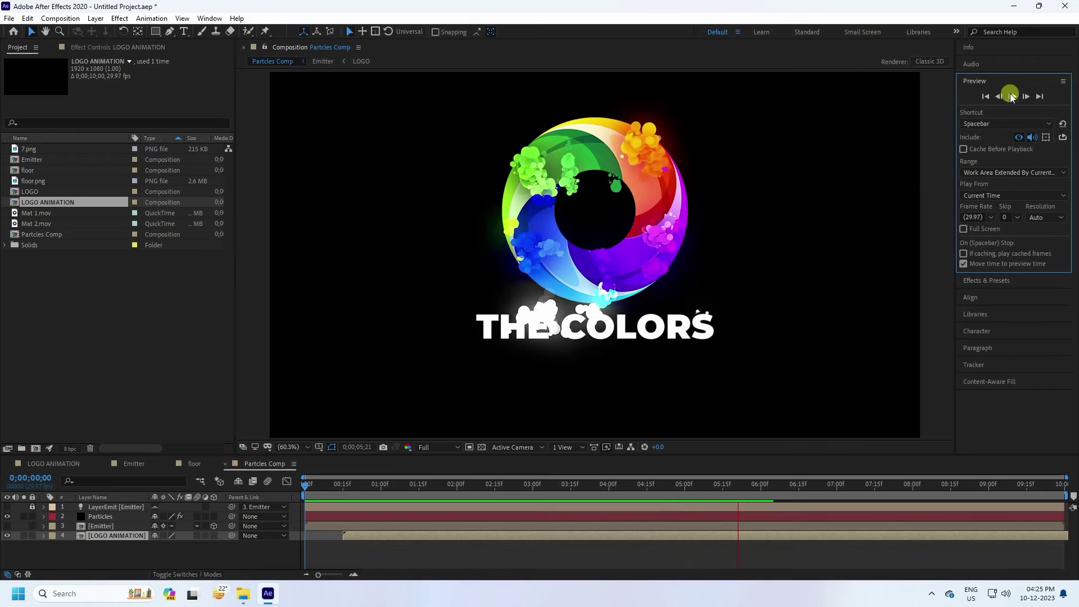
# Create the FINAL ANIMATION composition and add Partcles Comp to it.
pyautogui.click(35, 448)
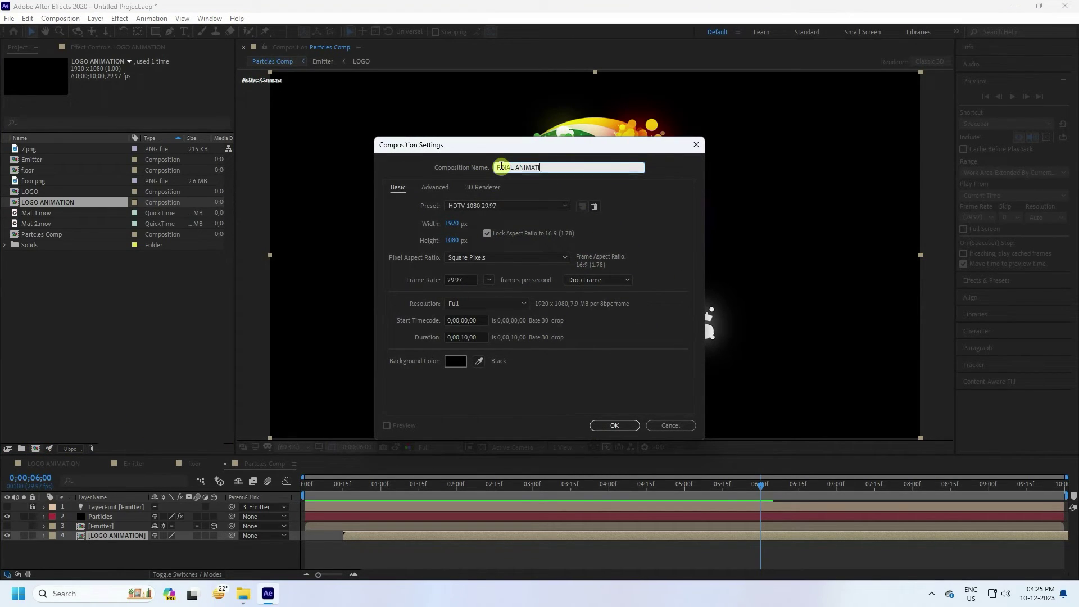
pyautogui.click(614, 425)
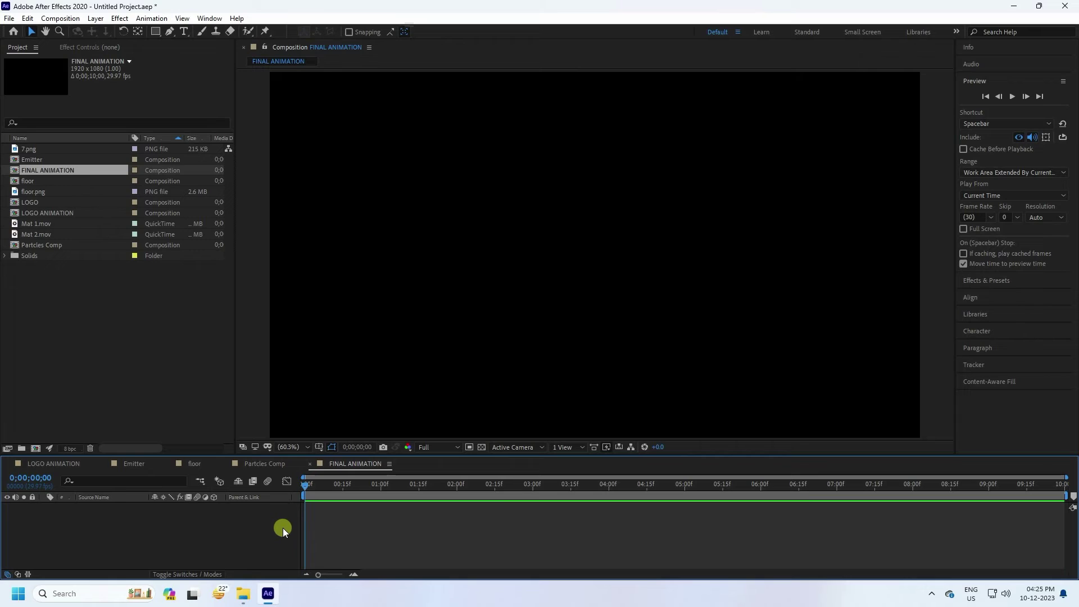
pyautogui.click(43, 246)
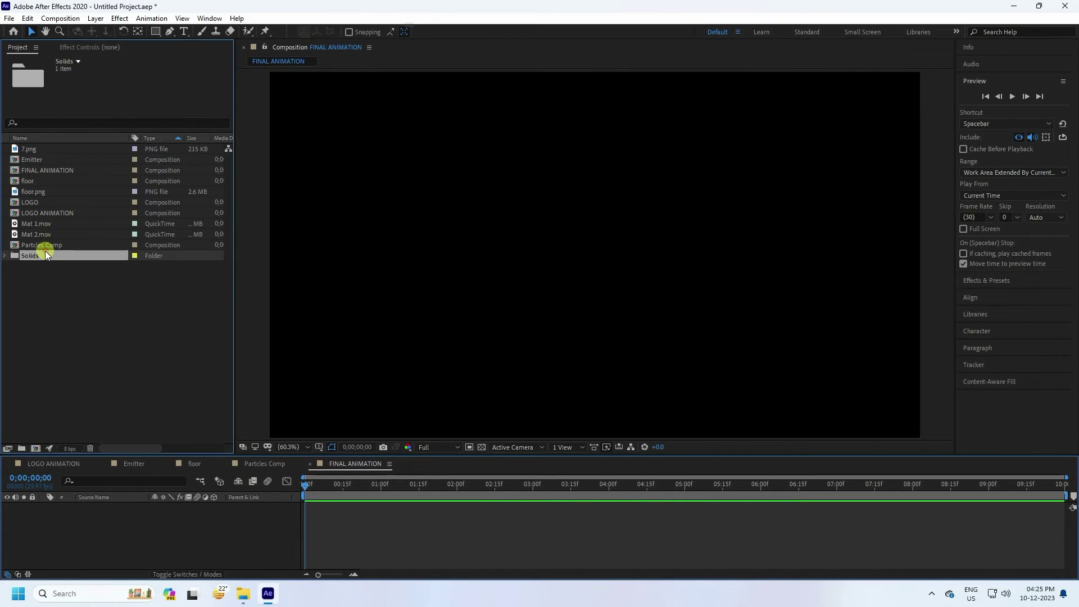
pyautogui.moveTo(42, 245); pyautogui.dragTo(89, 544)
pyautogui.click(89, 541)
pyautogui.click(93, 506)
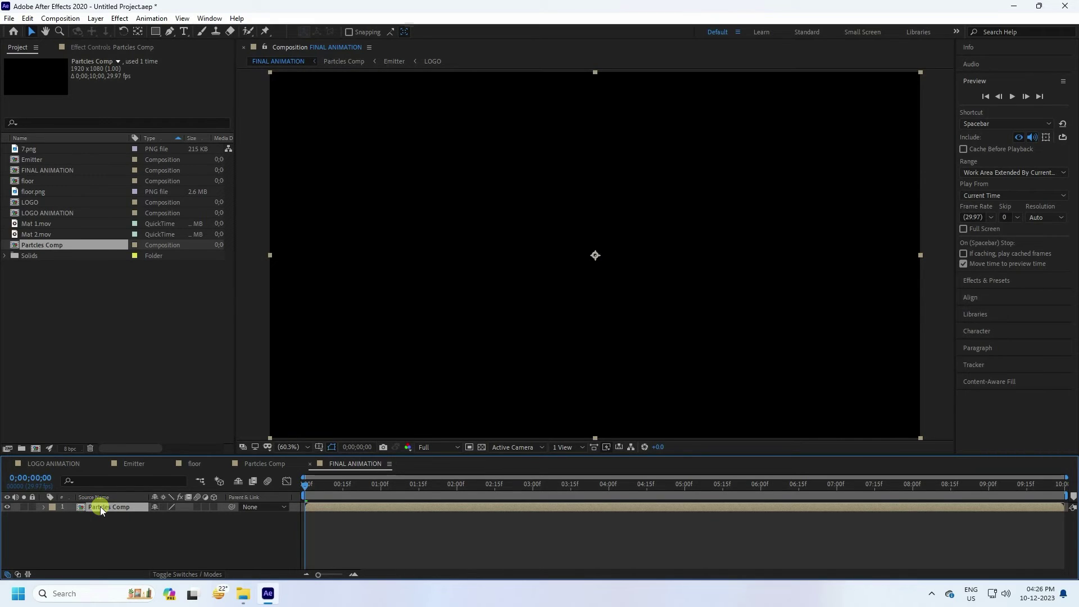
# Duplicate the Partcles Comp layer and rename the copy to Partcles SHADOW.
pyautogui.hotkey('ctrl', 'd')
pyautogui.click(108, 515)
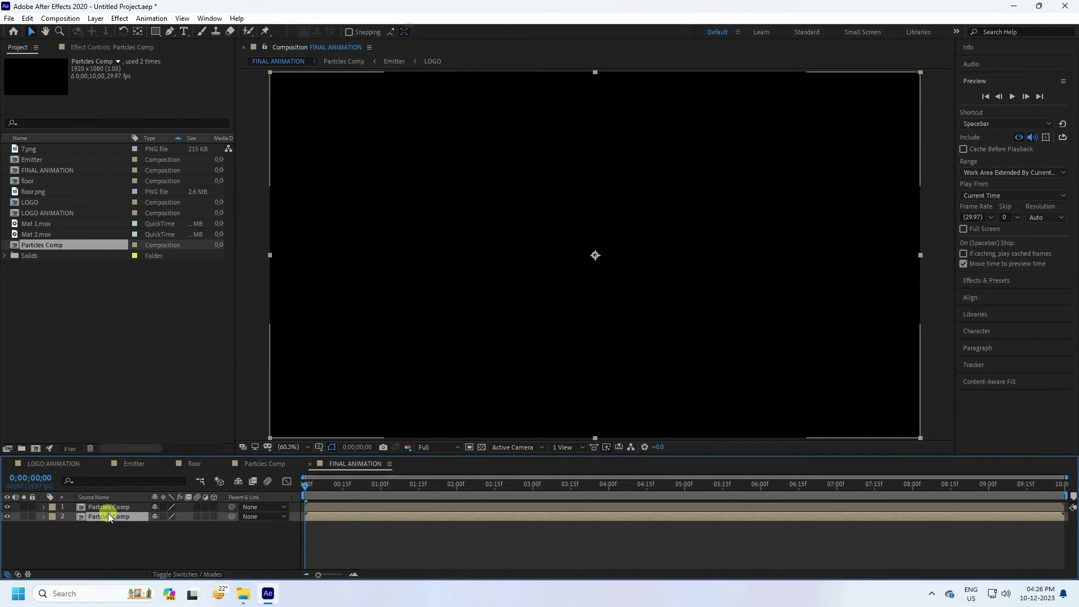
pyautogui.rightClick(108, 516)
pyautogui.click(165, 497)
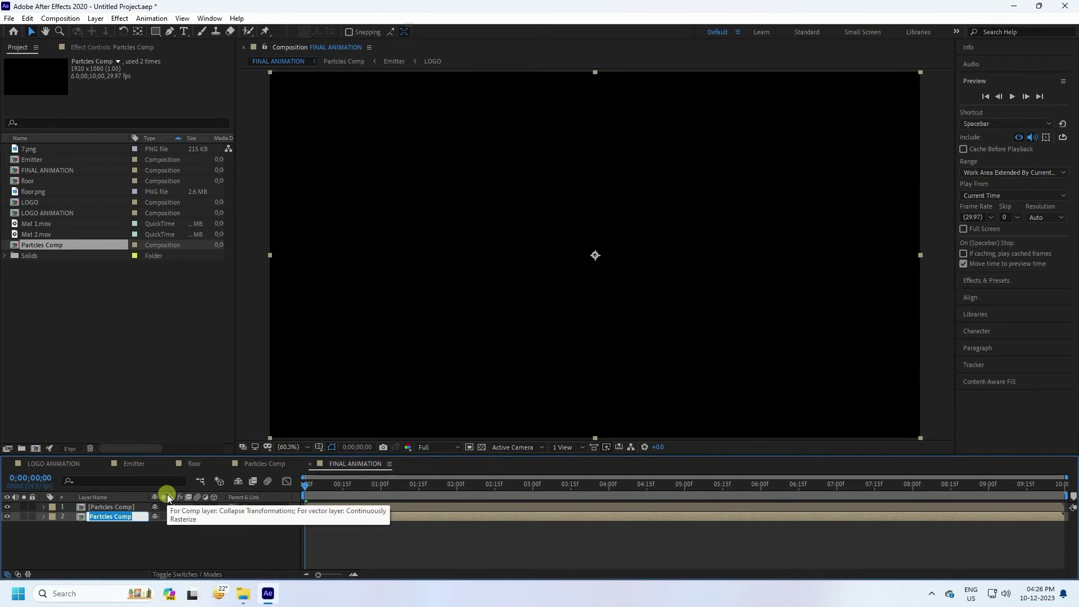
pyautogui.press('Right')
pyautogui.press('BackSpace')
pyautogui.write('SHADOW')
pyautogui.press('Return')
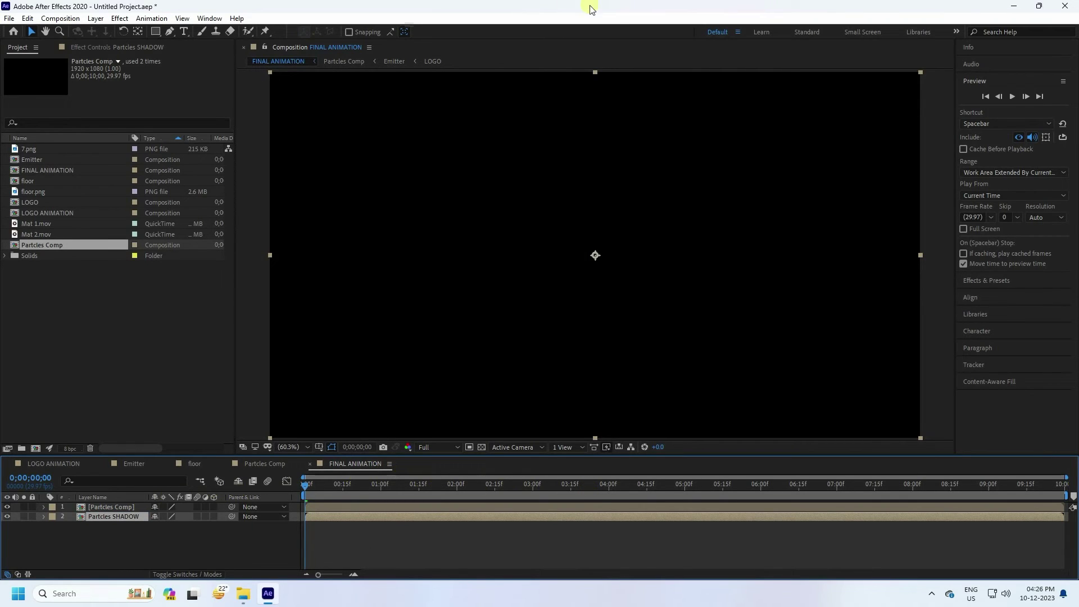
# Make the Partcles SHADOW layer 3D and flip it upside down with 180° X rotation.
pyautogui.click(515, 485)
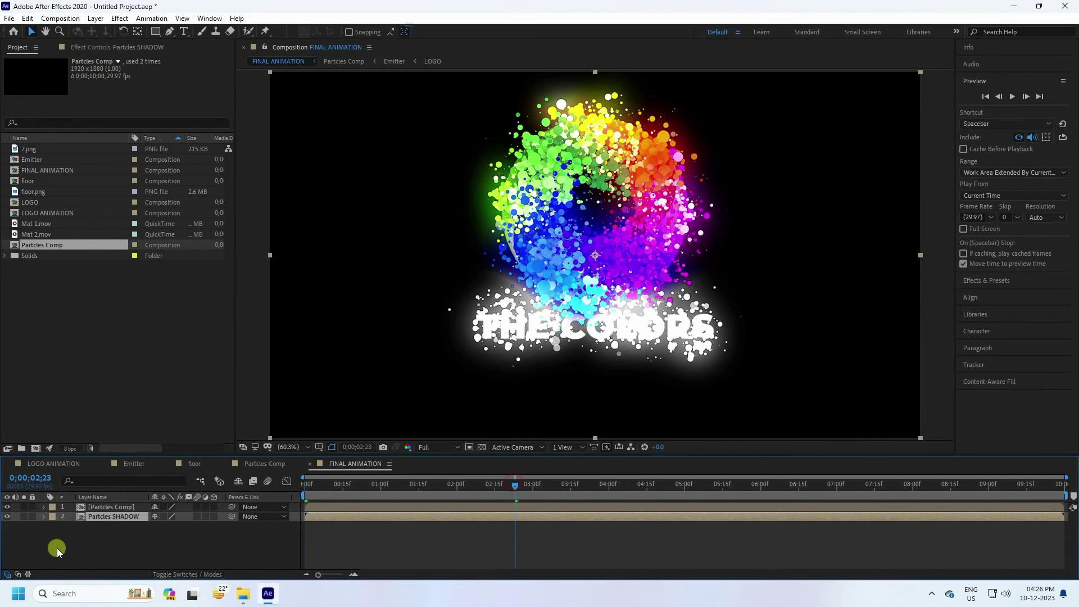
pyautogui.click(214, 517)
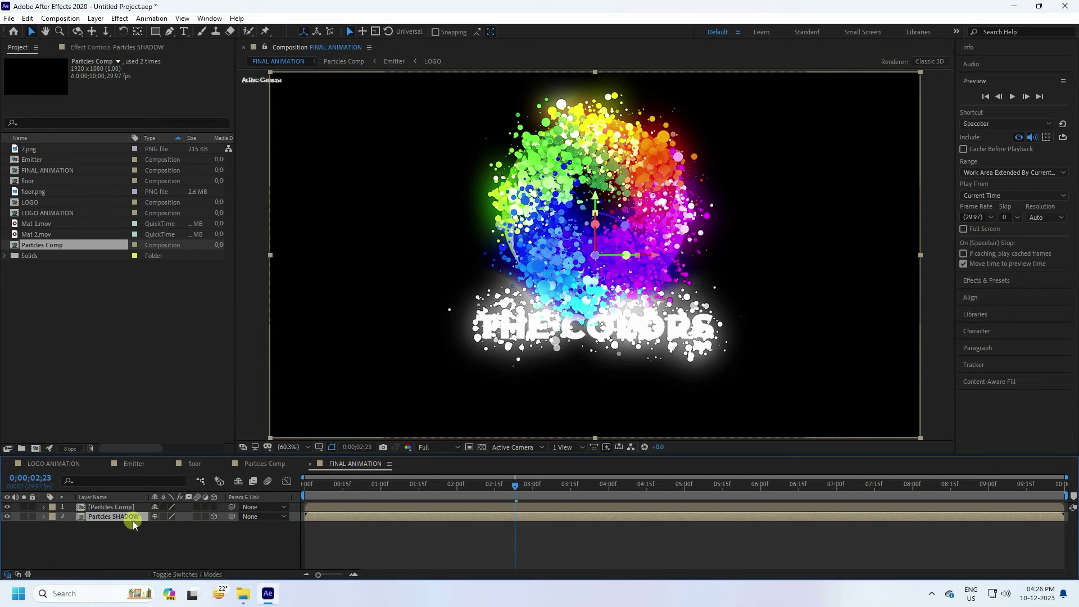
pyautogui.press('r')
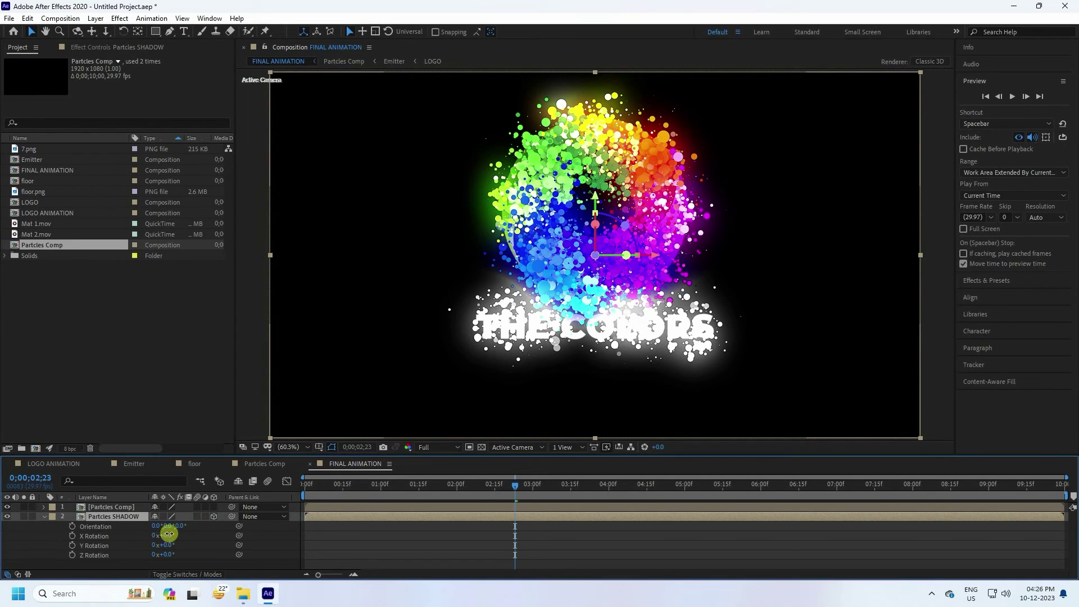
pyautogui.press('Return')
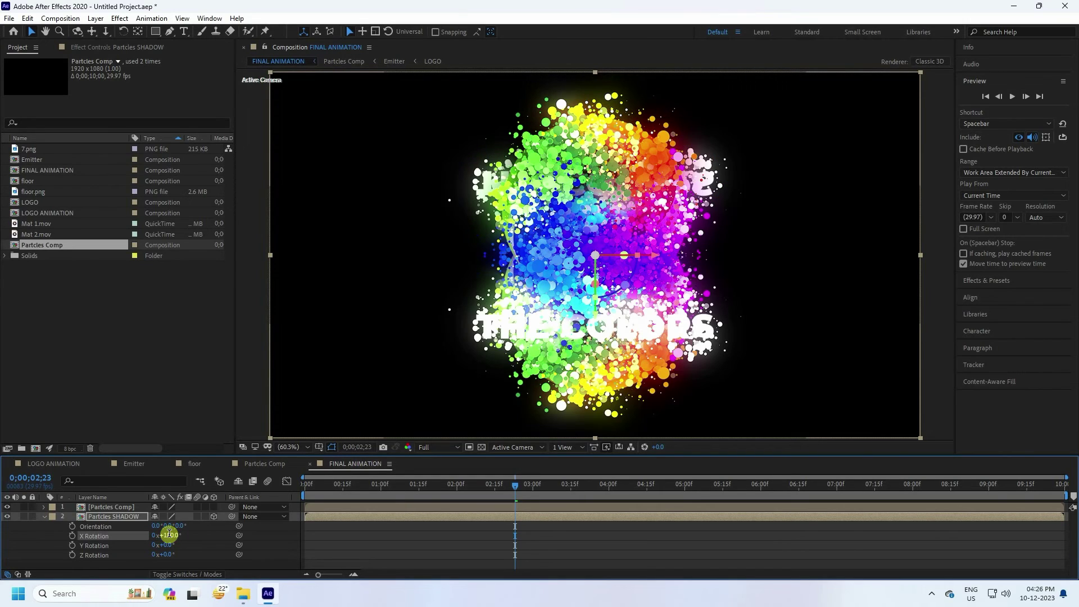
# Move the flipped shadow copy down below the logo.
pyautogui.click(111, 520)
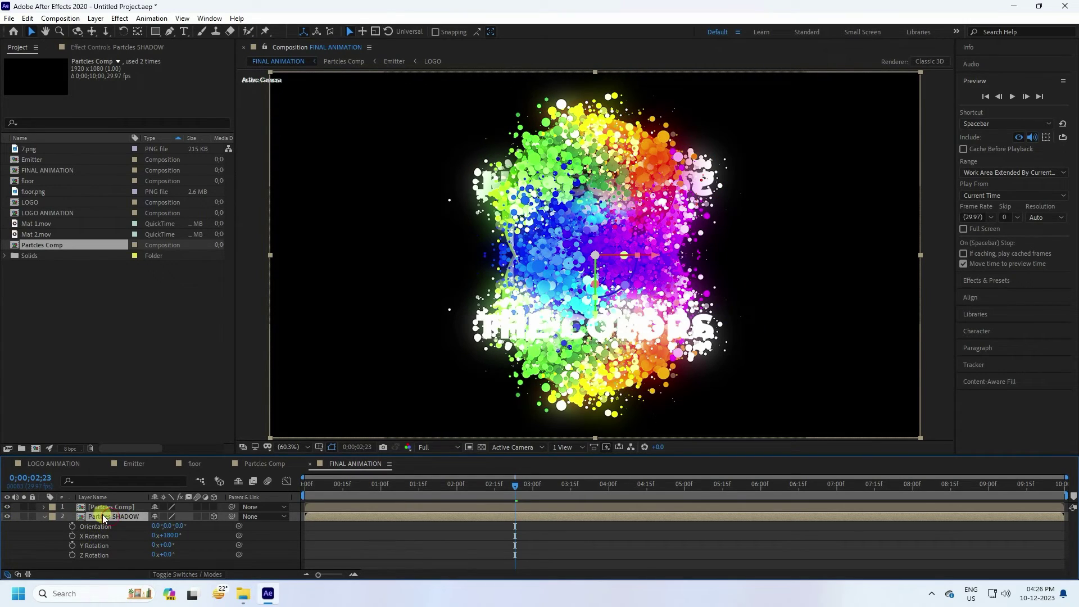
pyautogui.press('p')
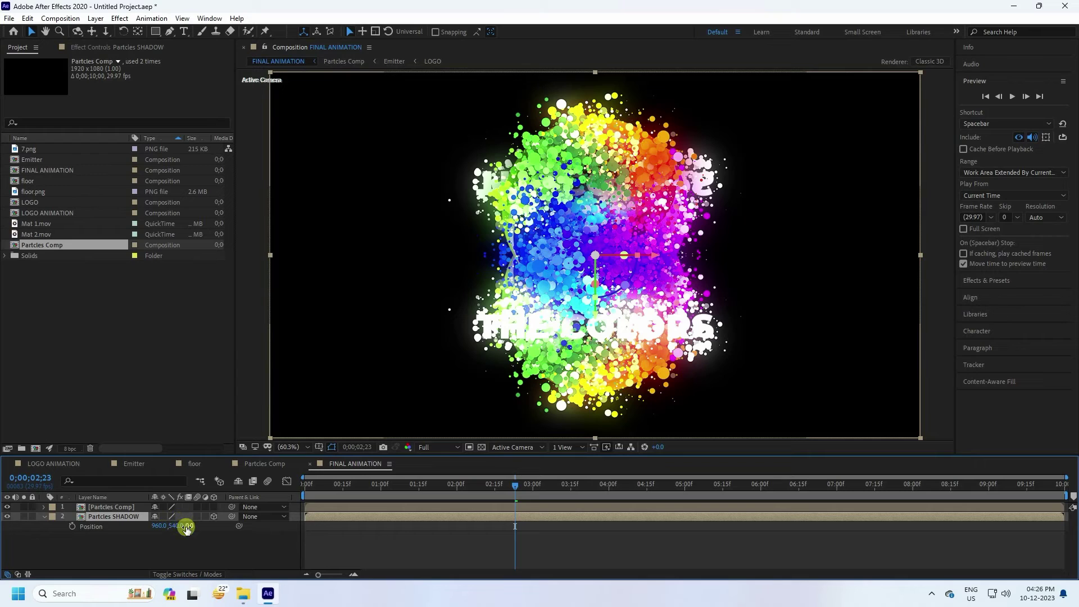
pyautogui.moveTo(177, 526); pyautogui.dragTo(516, 489)
pyautogui.press(',')
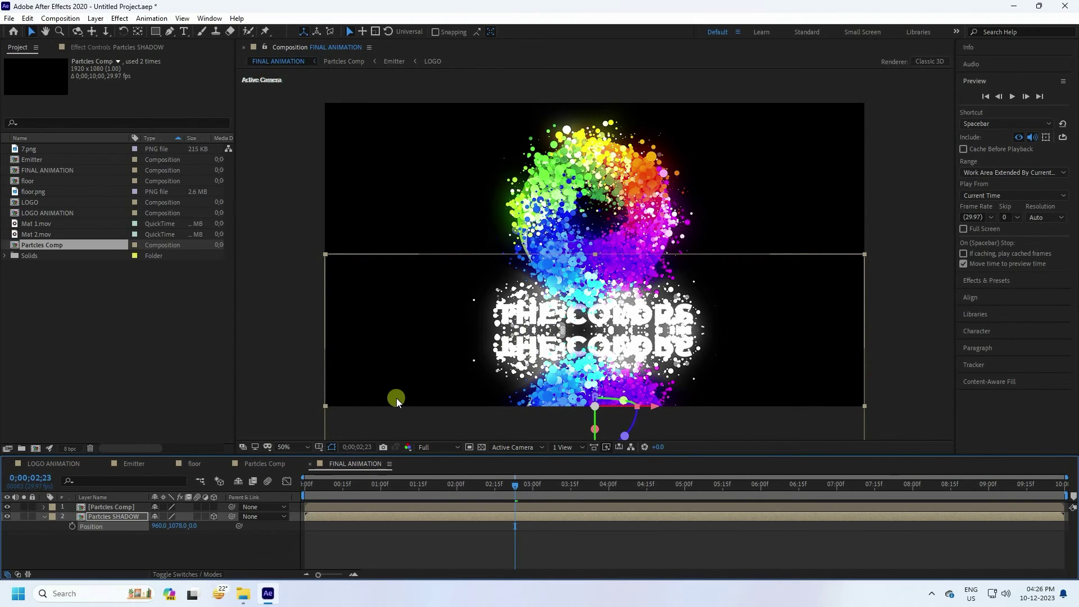
pyautogui.click(45, 515)
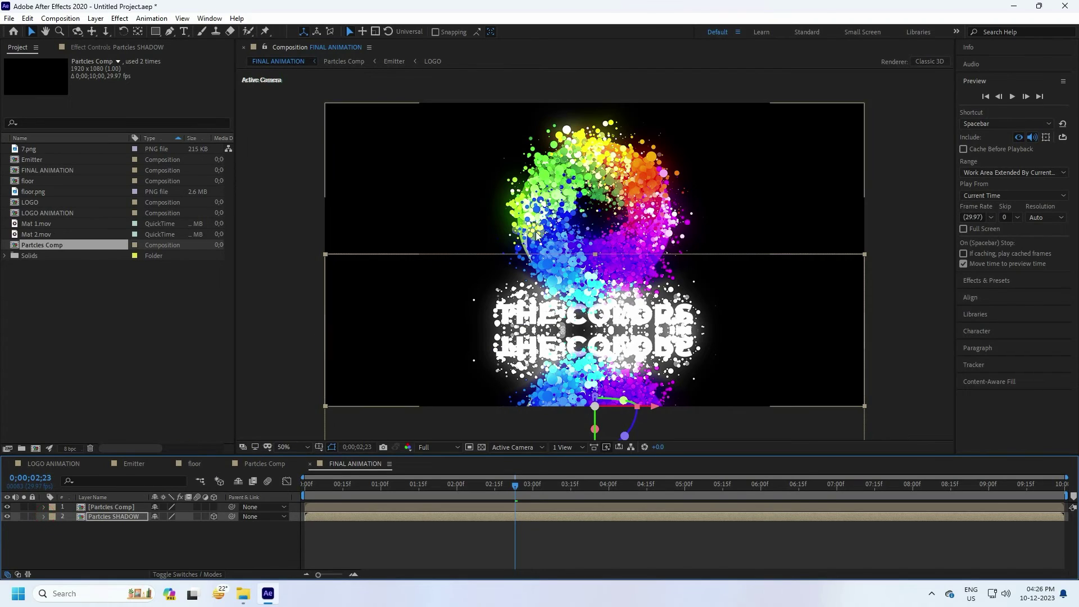
# Set the Partcles Comp Position Y to 519 and Partcles SHADOW Position Y to about 1038.
pyautogui.click(123, 507)
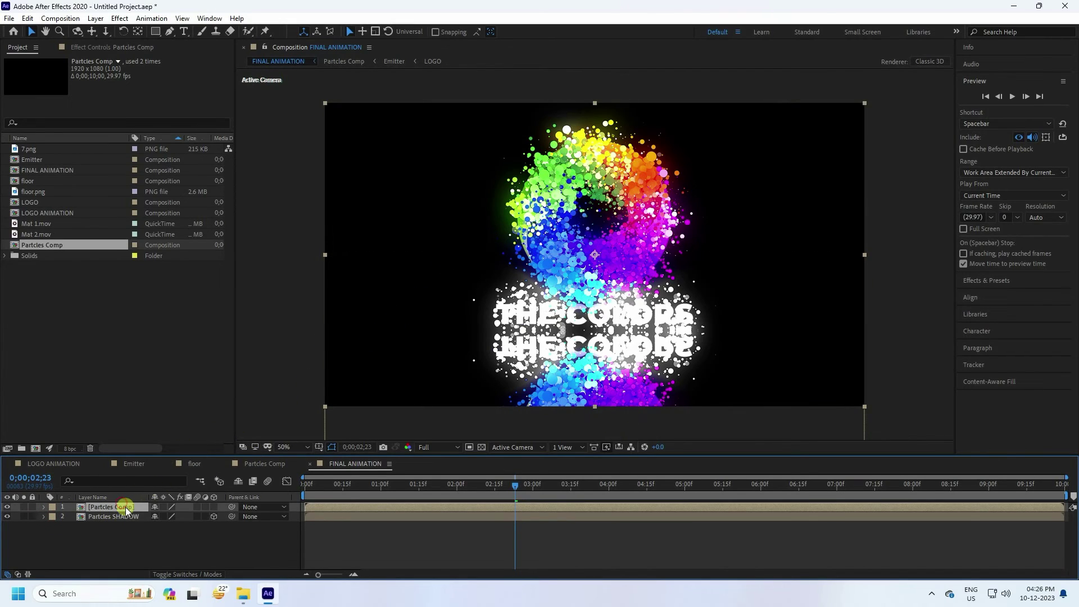
pyautogui.press('p')
pyautogui.moveTo(175, 520)
pyautogui.mouseDown()
pyautogui.moveTo(152, 516)
pyautogui.moveTo(177, 524)
pyautogui.mouseUp()
pyautogui.click(120, 525)
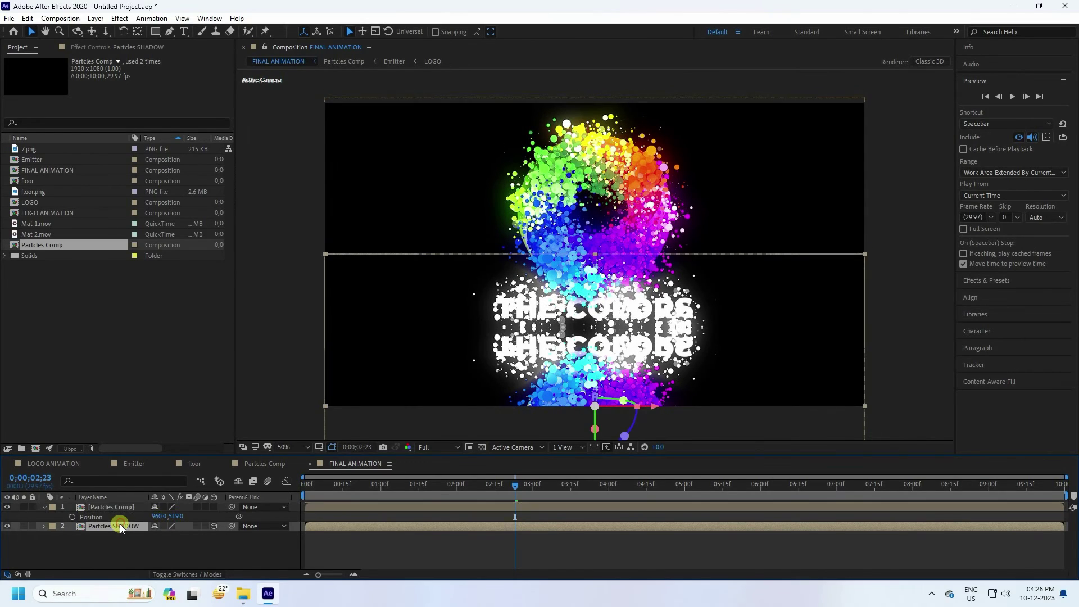
pyautogui.press('p')
pyautogui.moveTo(174, 535); pyautogui.dragTo(148, 532)
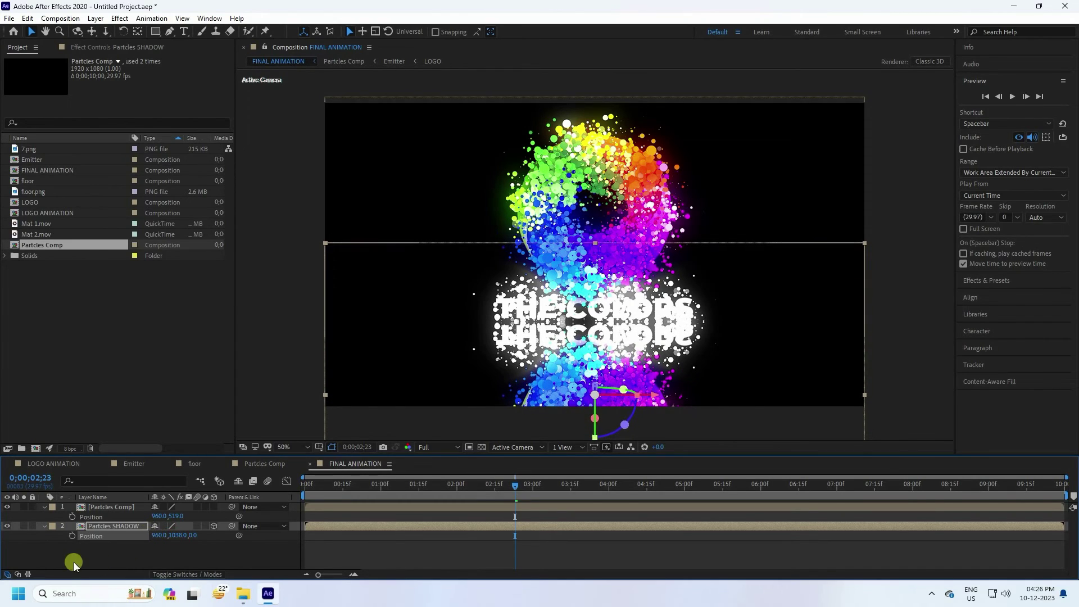
pyautogui.click(75, 558)
pyautogui.click(43, 527)
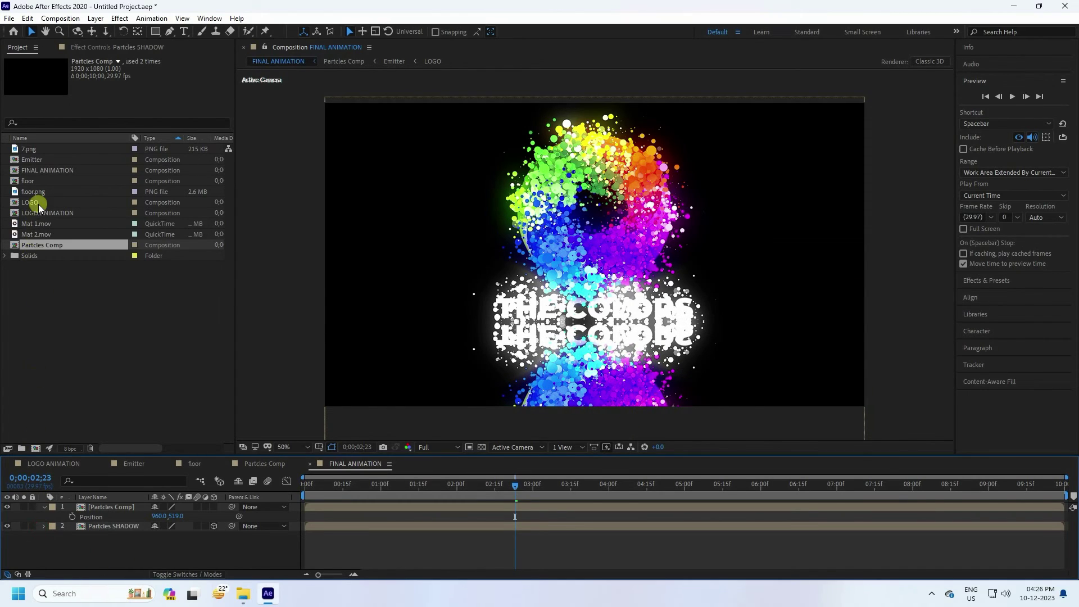
# Add the floor comp to the timeline and a new adjustment layer above the shadow layer.
pyautogui.moveTo(29, 181); pyautogui.dragTo(56, 545)
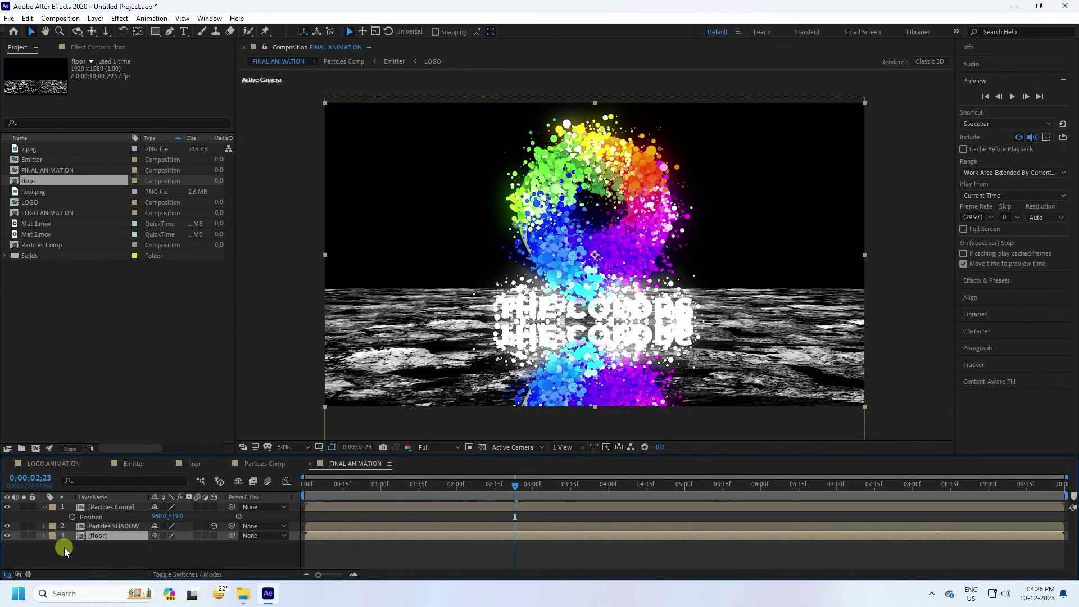
pyautogui.rightClick(69, 553)
pyautogui.click(94, 423)
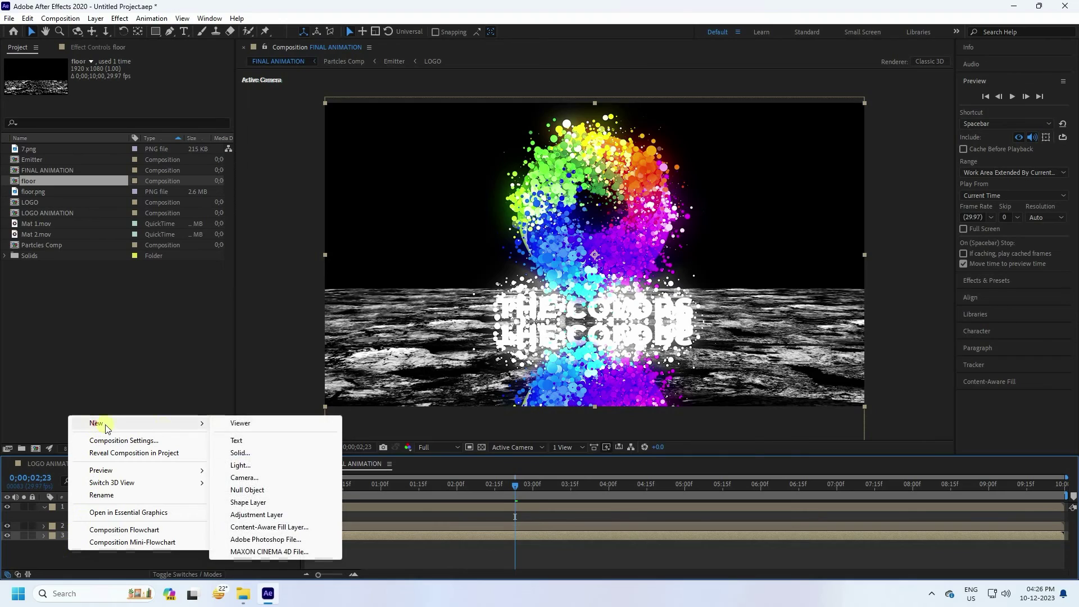
pyautogui.click(250, 515)
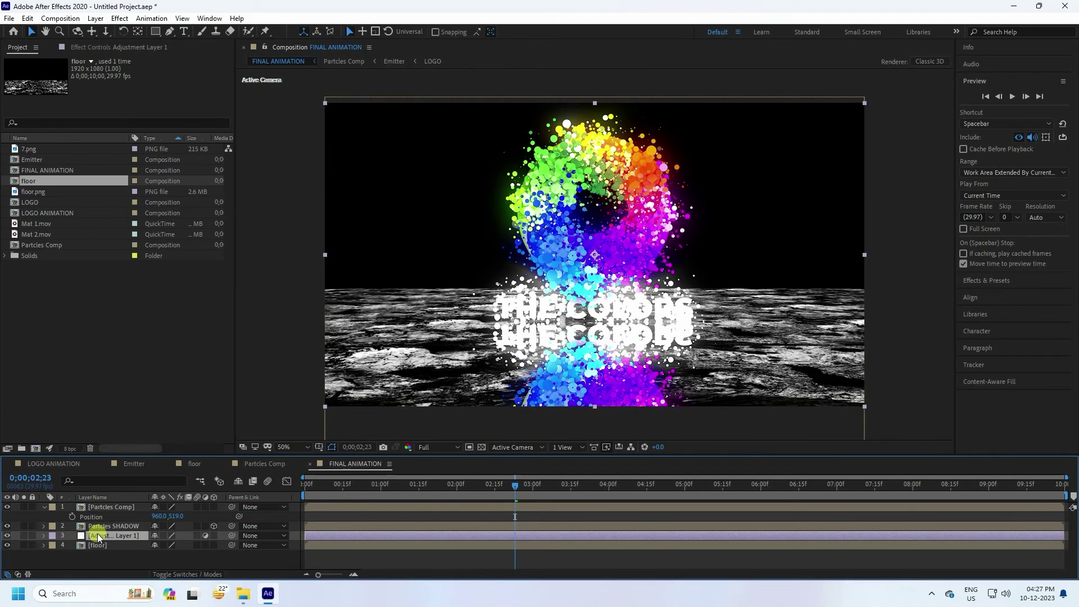
pyautogui.click(45, 507)
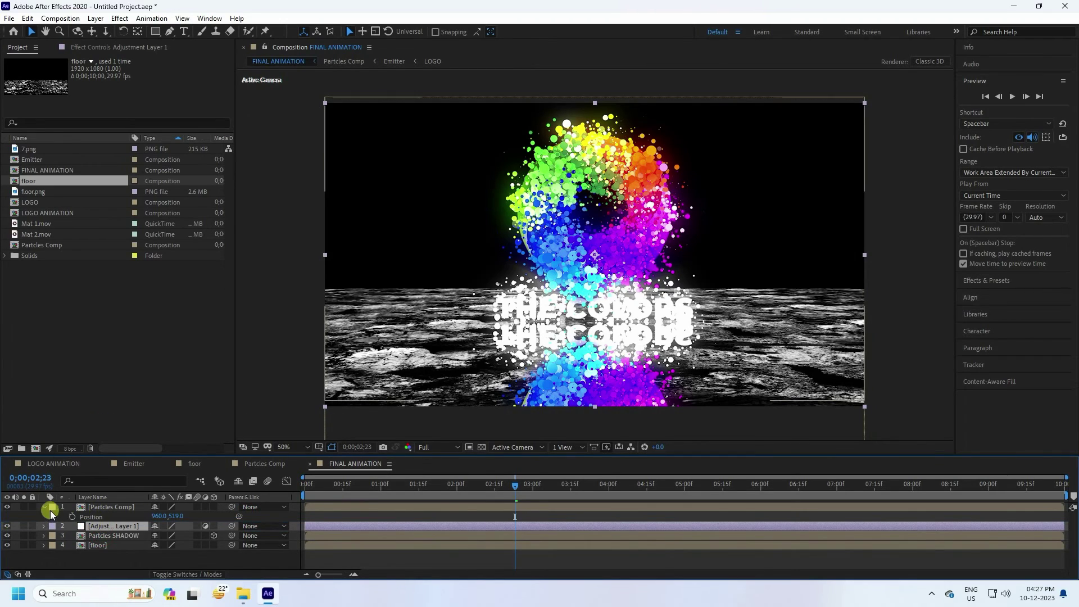
pyautogui.moveTo(101, 527); pyautogui.dragTo(100, 522)
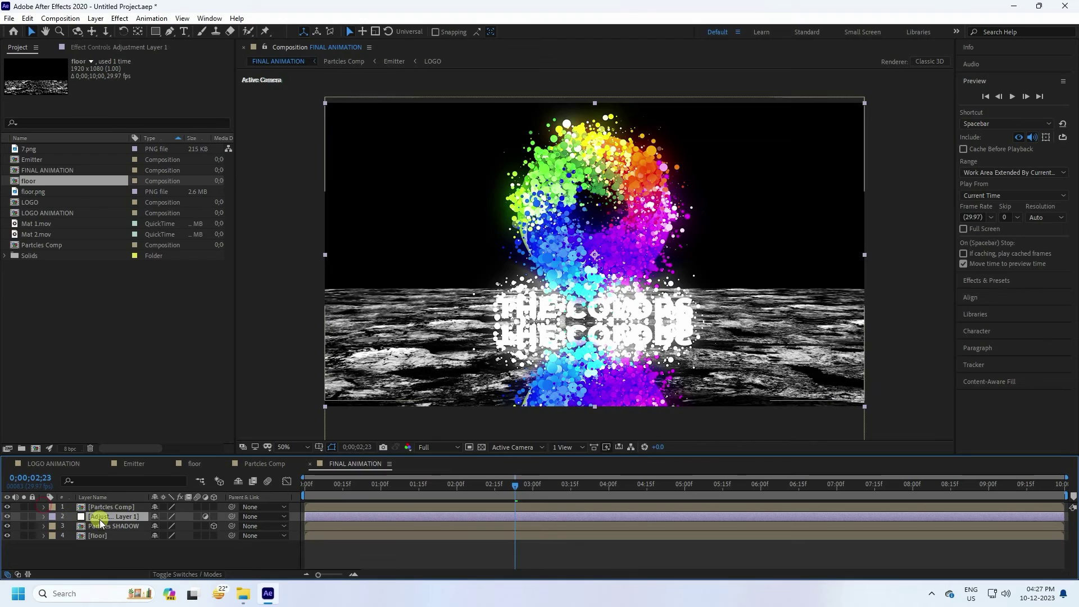
# Apply Compound Blur to the adjustment layer, found by searching 'comp' in Effects & Presets.
pyautogui.click(1000, 280)
pyautogui.click(998, 112)
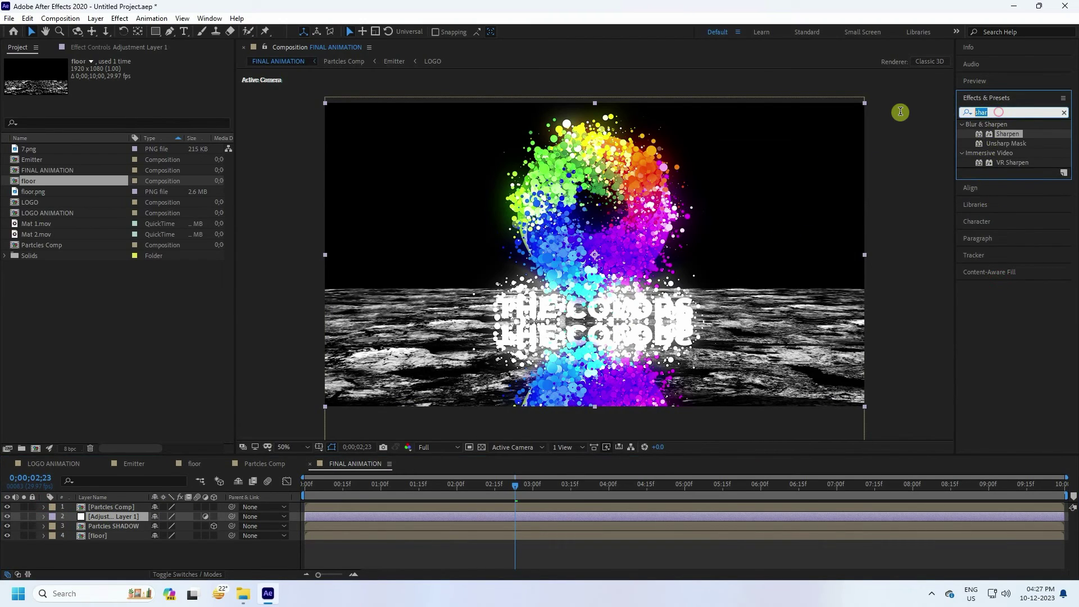
pyautogui.write('comp')
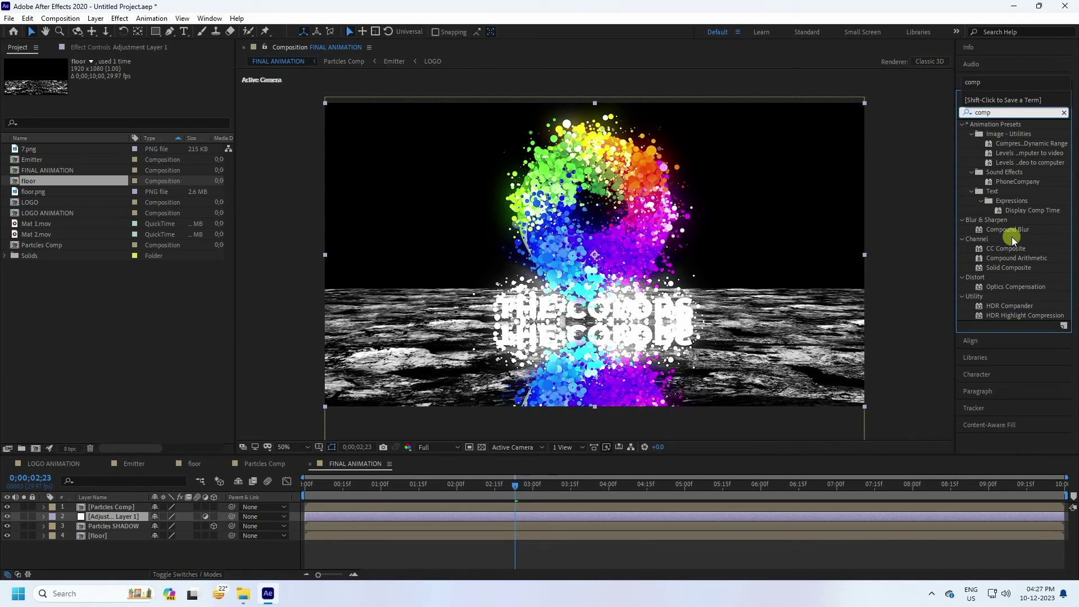
pyautogui.moveTo(1009, 230); pyautogui.dragTo(133, 514)
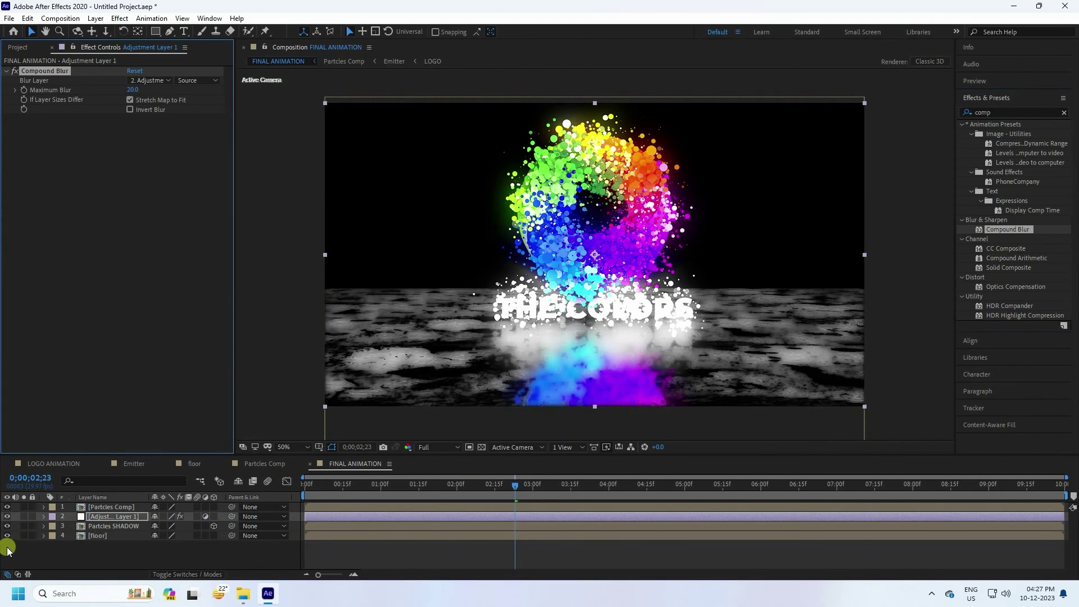
# Hide the floor, set Compound Blur's Blur Layer to floor with Maximum Blur 150, and enlarge the viewer.
pyautogui.click(7, 535)
pyautogui.click(107, 516)
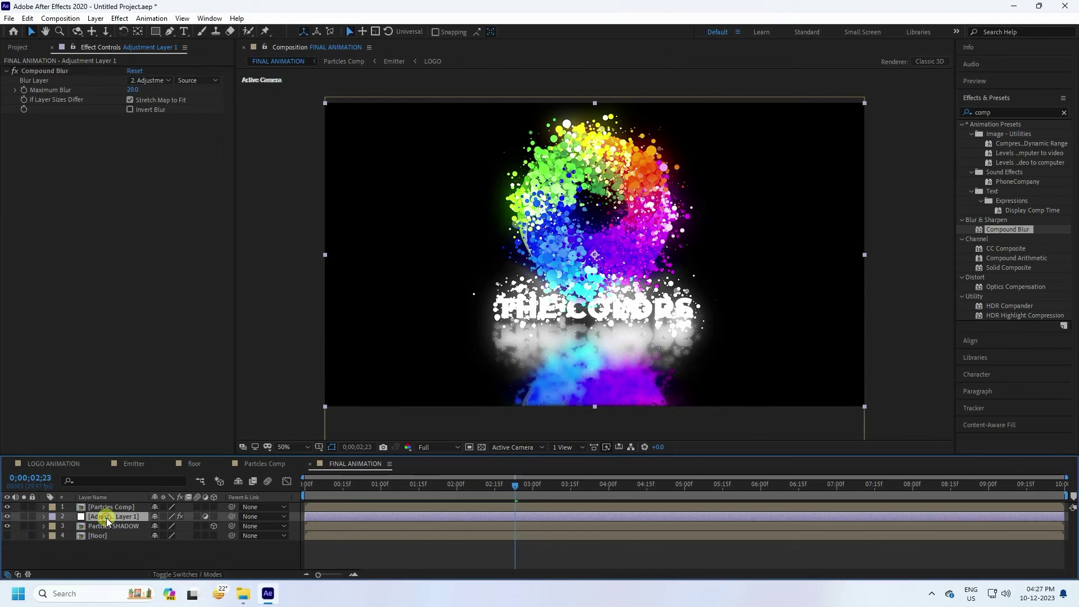
pyautogui.click(149, 81)
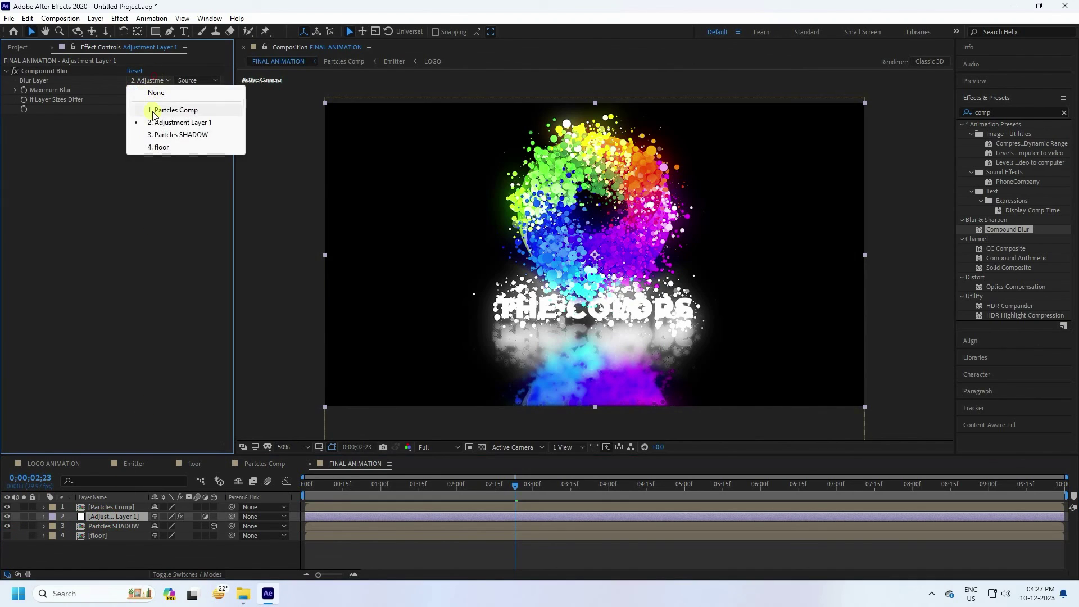
pyautogui.click(161, 149)
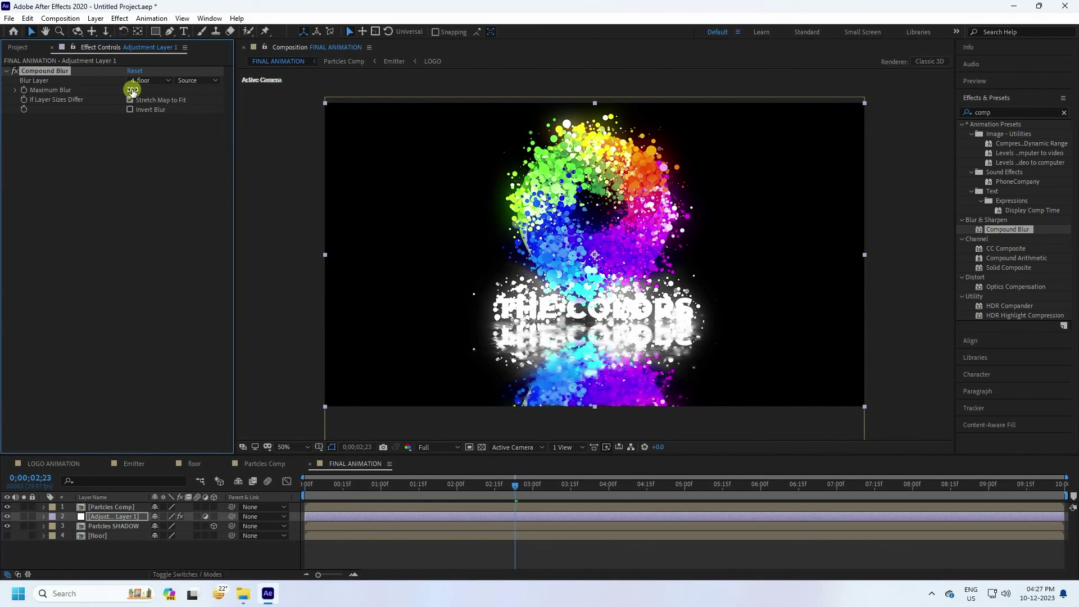
pyautogui.moveTo(132, 90); pyautogui.dragTo(194, 91)
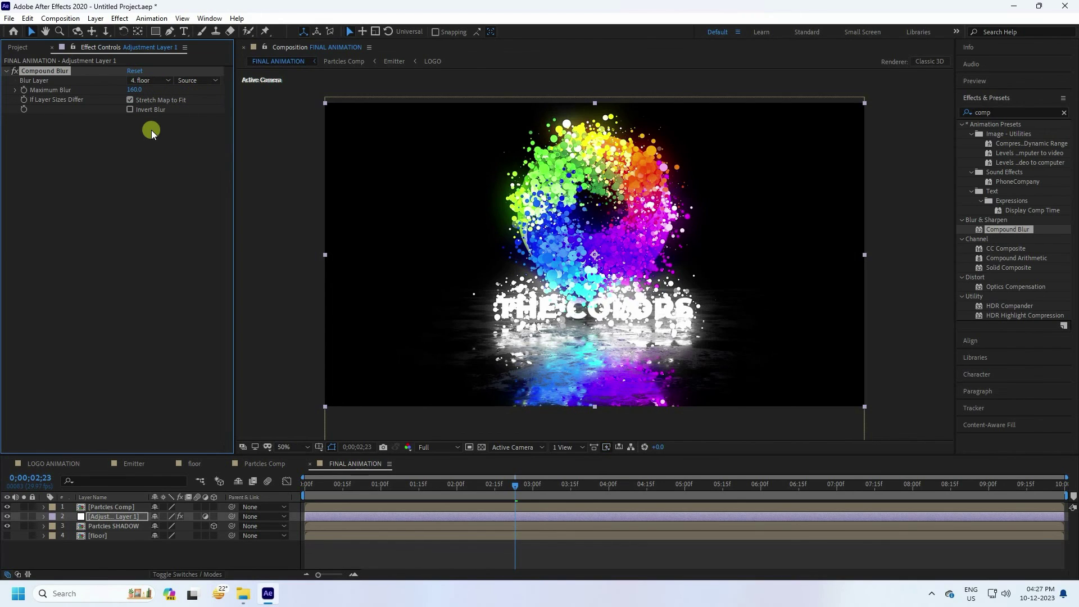
pyautogui.write('150')
pyautogui.press('Return')
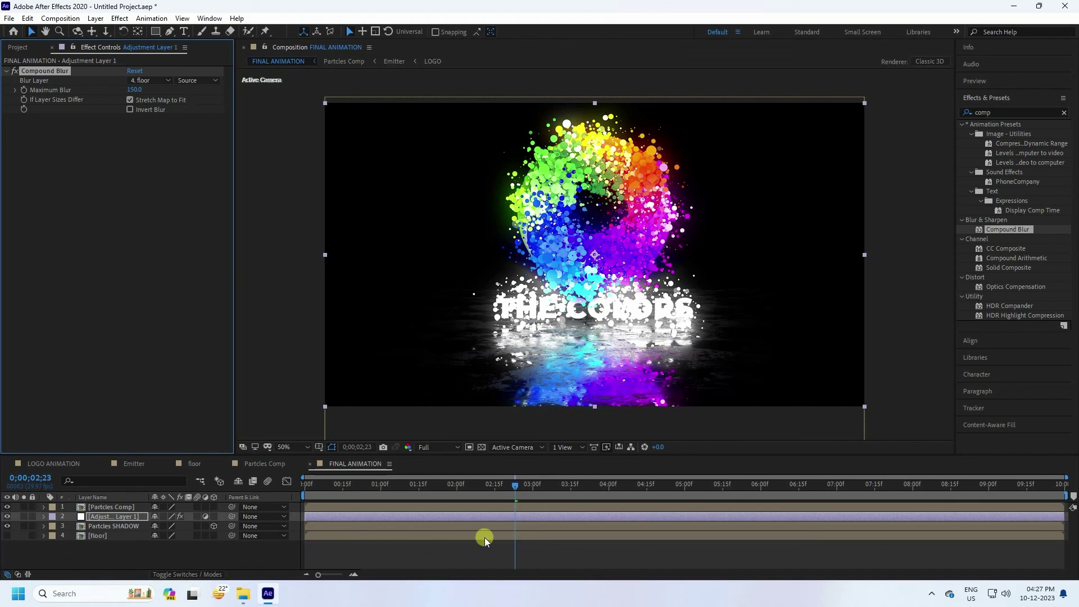
pyautogui.moveTo(460, 455); pyautogui.dragTo(457, 479)
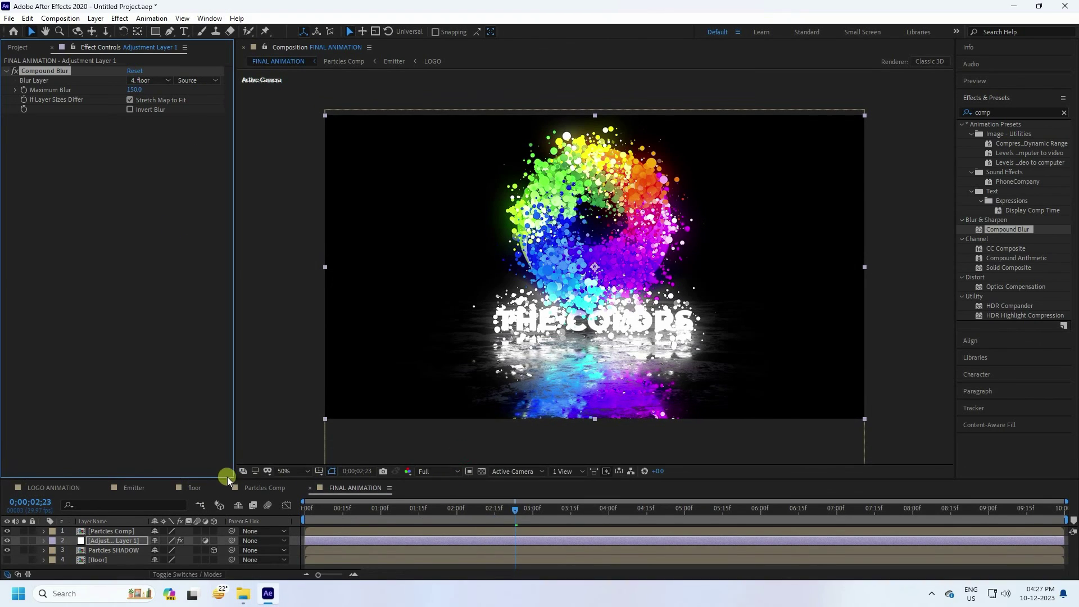
pyautogui.click(290, 471)
# Fit the comp to the enlarged viewer, then preview FINAL ANIMATION from the first frame and stop.
pyautogui.click(307, 284)
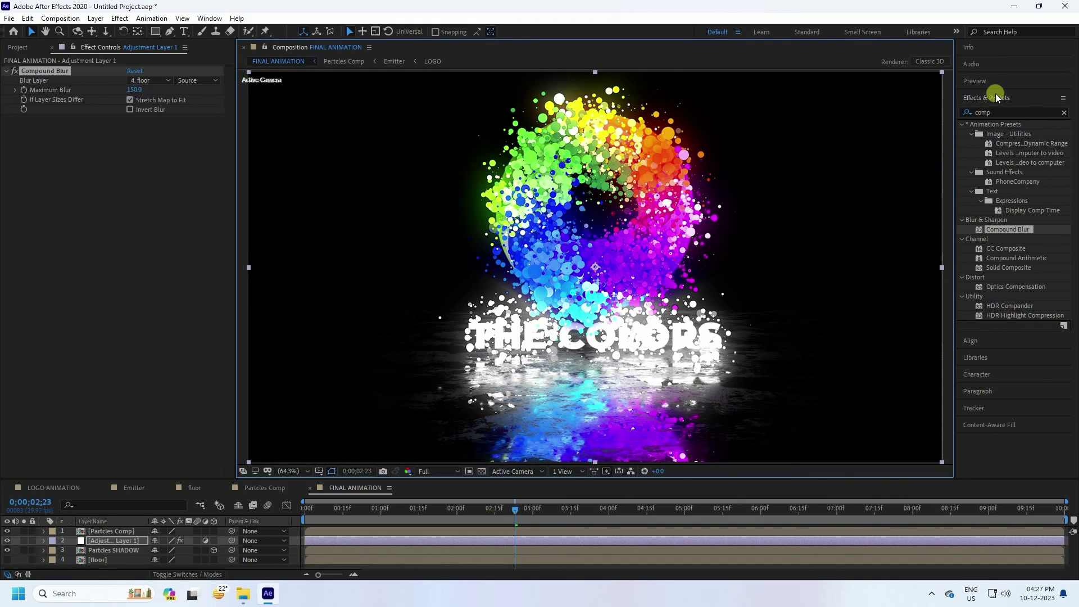
pyautogui.click(977, 81)
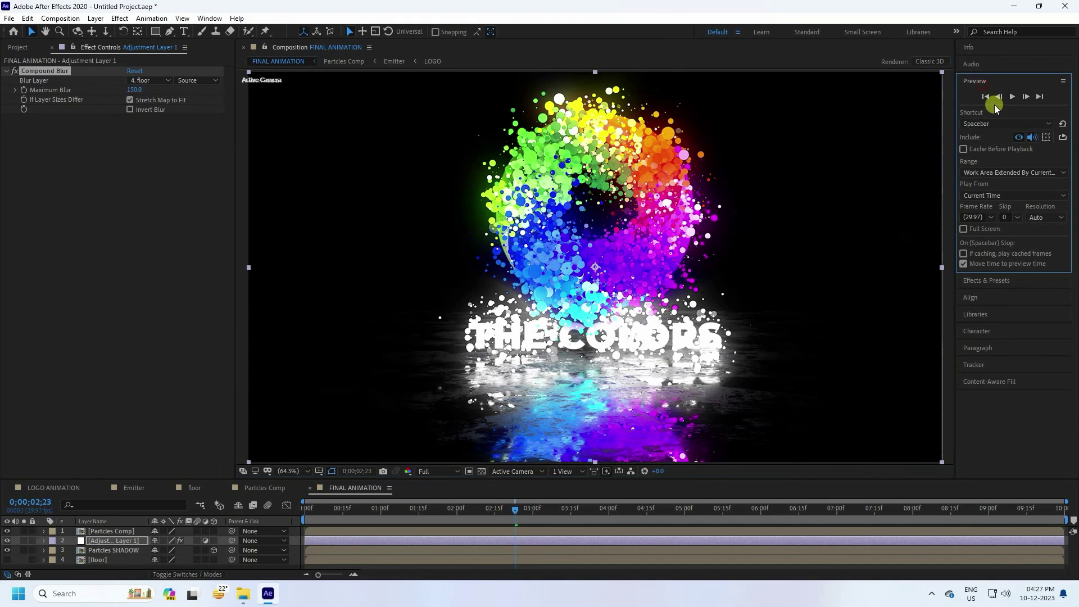
pyautogui.click(982, 97)
pyautogui.click(1012, 97)
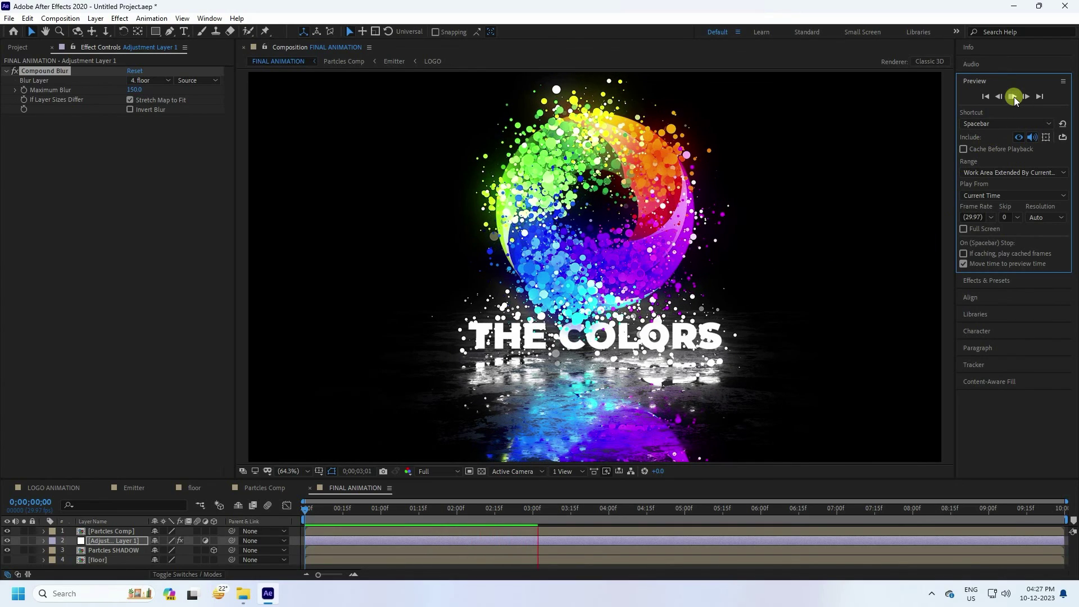
pyautogui.click(1011, 98)
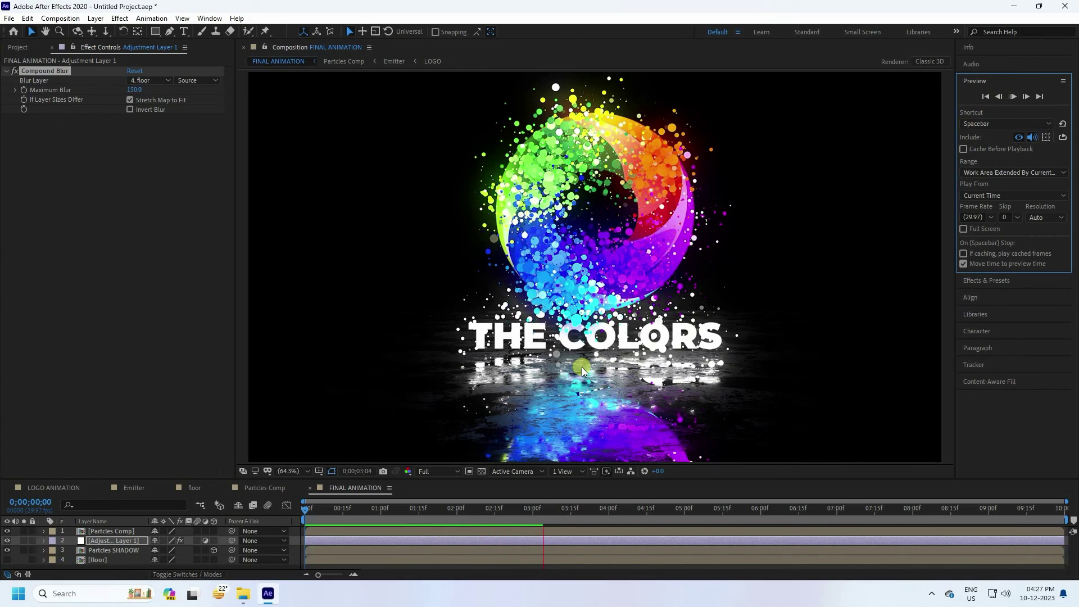